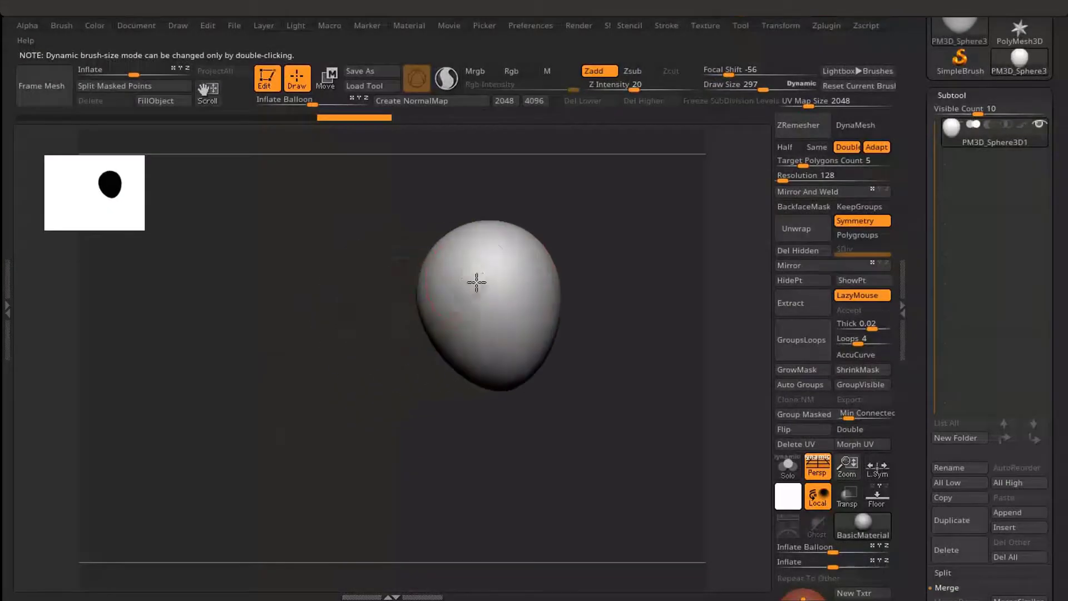
# - Shape the egg-shaped sphere into a rough head mass and tilt it with the gizmo's rotation ring
pyautogui.keyDown('alt'); pyautogui.moveTo(476, 283); pyautogui.dragTo(397, 339, button='right'); pyautogui.keyUp('alt')
pyautogui.moveTo(378, 314); pyautogui.dragTo(350, 319)
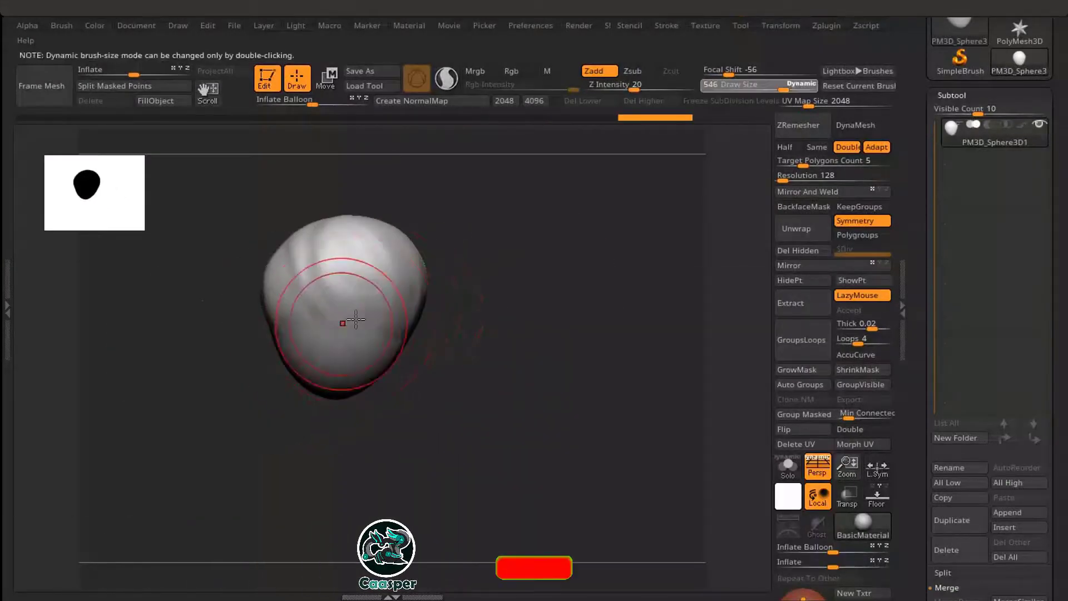
pyautogui.moveTo(351, 319)
pyautogui.keyDown('shift'); pyautogui.mouseDown(button='right')
pyautogui.moveTo(432, 284)
pyautogui.moveTo(543, 273)
pyautogui.moveTo(564, 433)
pyautogui.moveTo(531, 334)
pyautogui.mouseUp(button='right'); pyautogui.keyUp('shift')
pyautogui.press('w')
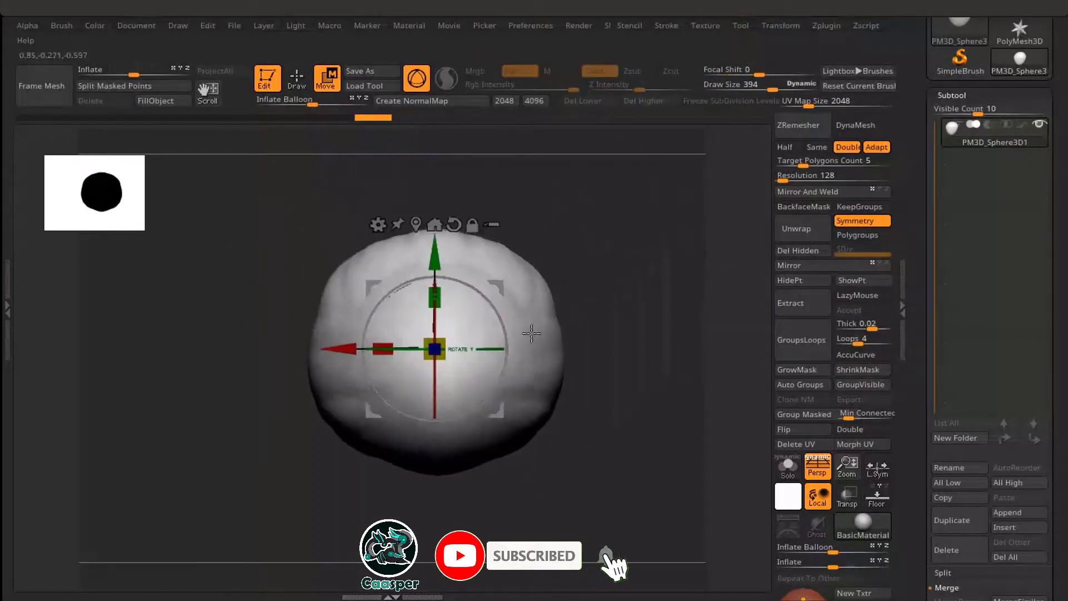
pyautogui.moveTo(478, 285); pyautogui.dragTo(403, 287)
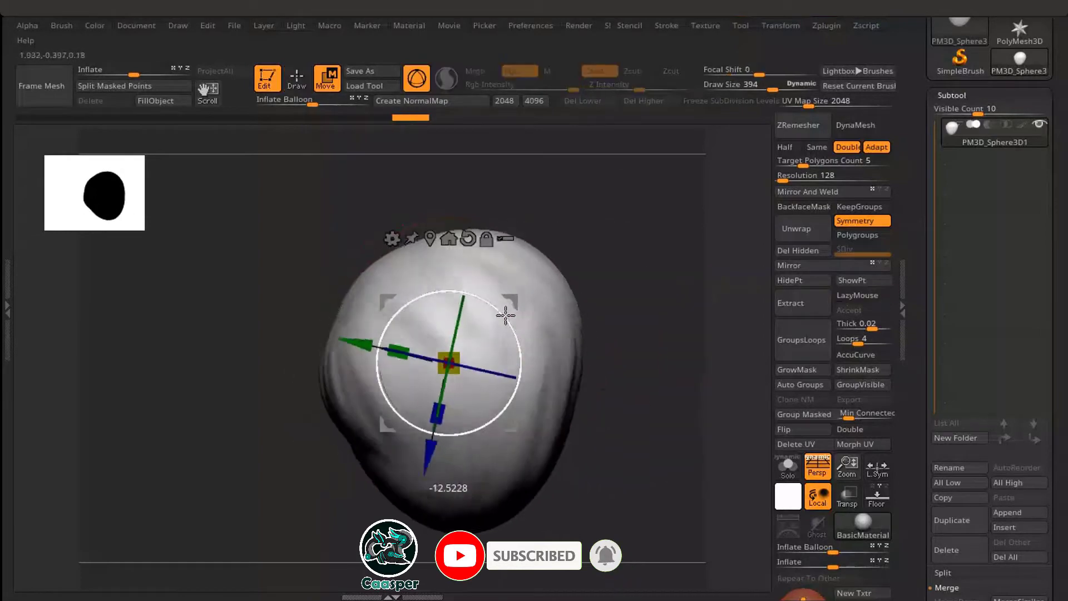
pyautogui.moveTo(505, 316); pyautogui.dragTo(514, 334)
# - Sculpt eye sockets, cheekbones and the jaw onto the rough head mass with a resized brush
pyautogui.press('q')
pyautogui.moveTo(515, 334)
pyautogui.mouseDown(button='right')
pyautogui.moveTo(479, 315)
pyautogui.moveTo(500, 350)
pyautogui.mouseUp(button='right')
pyautogui.moveTo(501, 351); pyautogui.dragTo(445, 342, button='right')
pyautogui.press('s')
pyautogui.moveTo(445, 341); pyautogui.dragTo(463, 340)
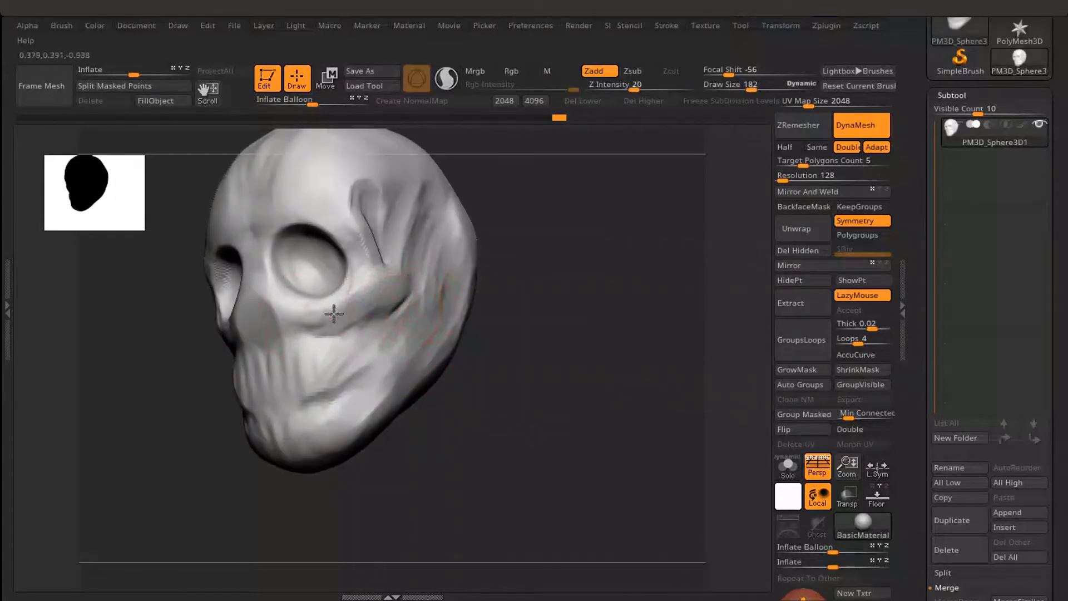
# - Define the temples, cheekbones and side planes of the jaw on the skull form
pyautogui.press('s')
pyautogui.moveTo(333, 314); pyautogui.dragTo(320, 314)
pyautogui.moveTo(334, 314)
pyautogui.mouseDown(button='right')
pyautogui.moveTo(405, 289)
pyautogui.moveTo(386, 303)
pyautogui.moveTo(346, 305)
pyautogui.moveTo(417, 334)
pyautogui.moveTo(369, 410)
pyautogui.mouseUp(button='right')
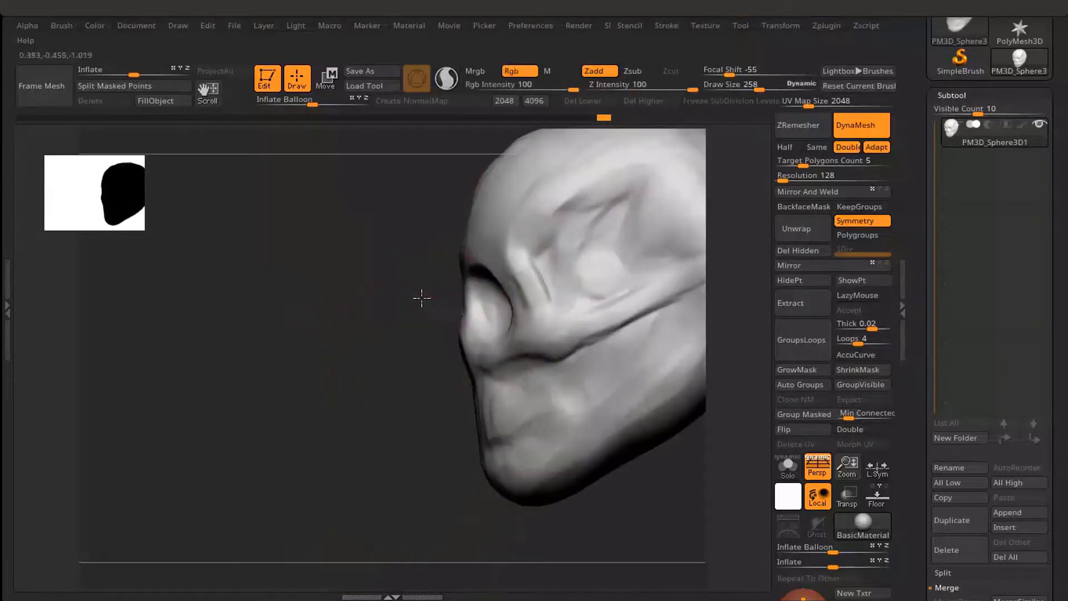
pyautogui.moveTo(501, 283)
pyautogui.mouseDown(button='right')
pyautogui.moveTo(524, 276)
pyautogui.moveTo(504, 253)
pyautogui.moveTo(477, 351)
pyautogui.moveTo(489, 346)
pyautogui.mouseUp(button='right')
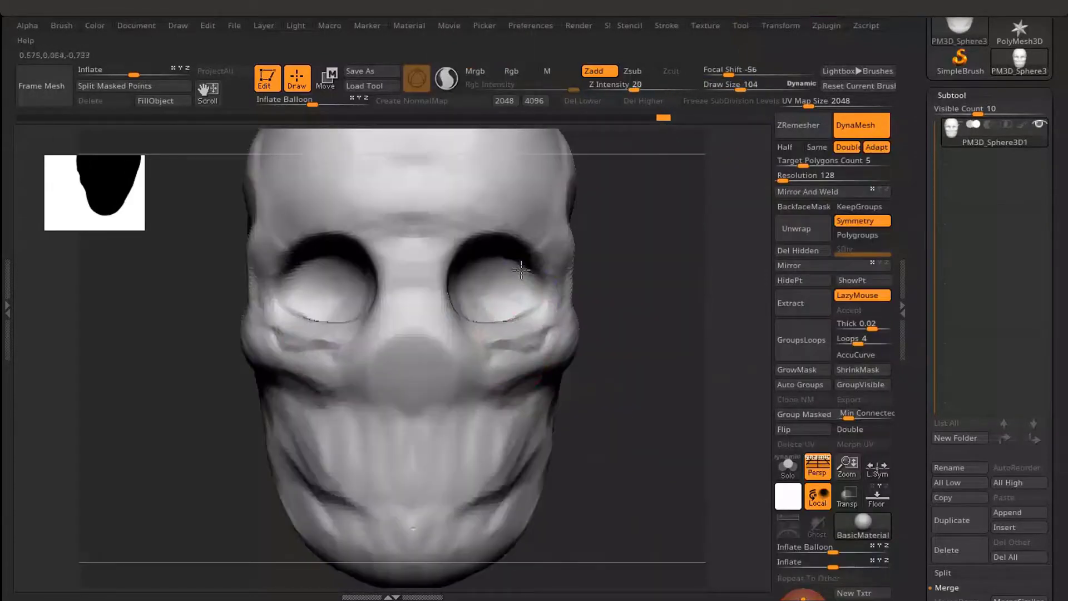
# - Build up heavy brow ridges above the eye sockets and push out the cheekbones symmetrically
pyautogui.moveTo(535, 357); pyautogui.dragTo(544, 358, button='right')
pyautogui.press('s')
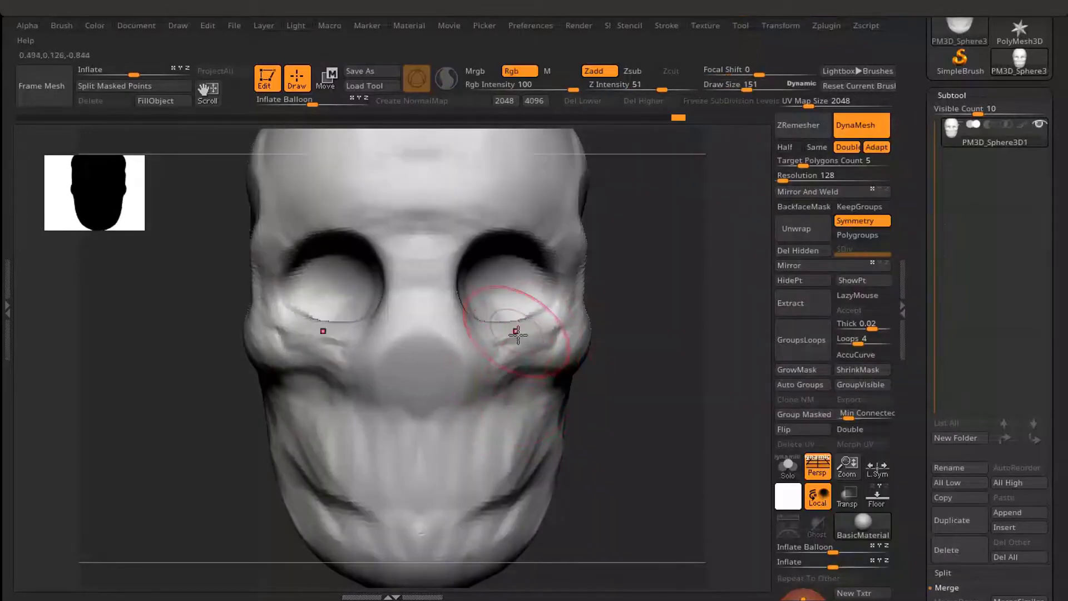
pyautogui.moveTo(541, 375)
pyautogui.mouseDown(button='right')
pyautogui.moveTo(649, 358)
pyautogui.moveTo(429, 370)
pyautogui.moveTo(374, 410)
pyautogui.moveTo(480, 334)
pyautogui.mouseUp(button='right')
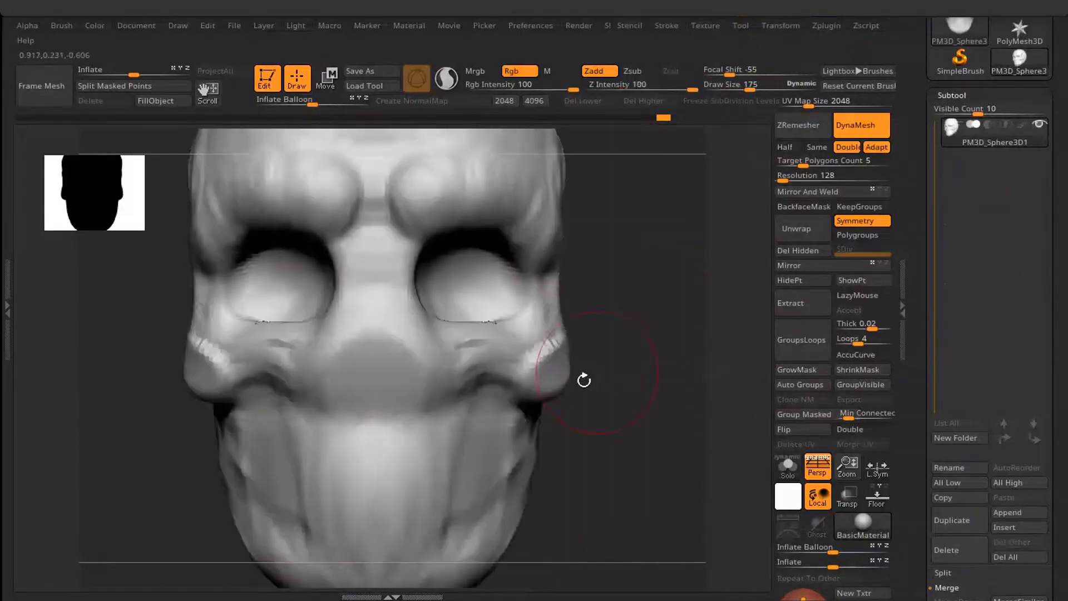
pyautogui.moveTo(584, 377)
pyautogui.mouseDown(button='right')
pyautogui.moveTo(553, 394)
pyautogui.moveTo(477, 370)
pyautogui.moveTo(557, 243)
pyautogui.mouseUp(button='right')
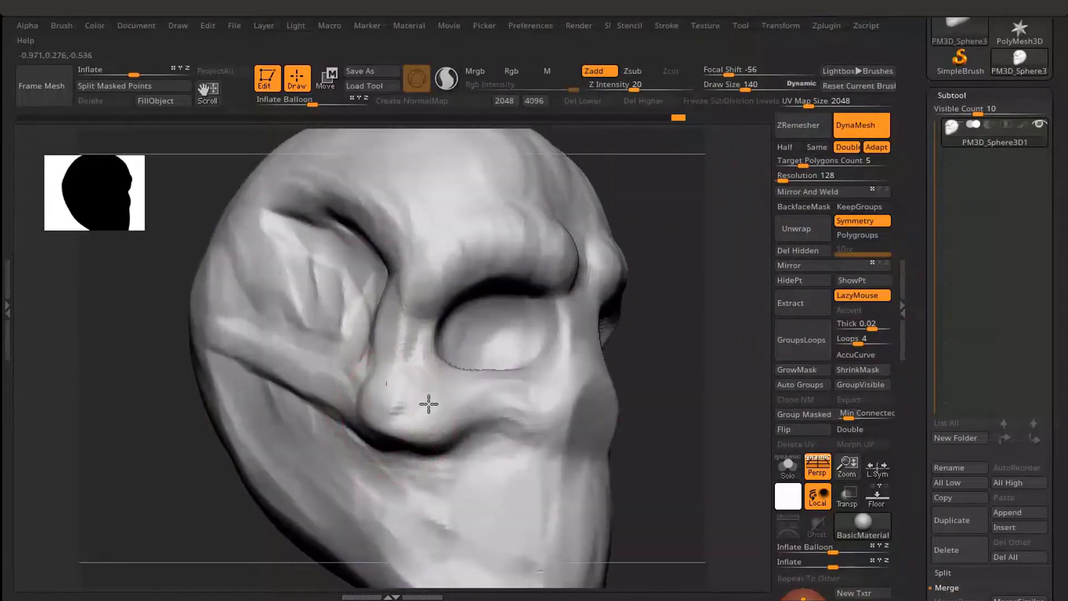
# - Sculpt the nose and carve the mouth opening on the skull-like face
pyautogui.press('b')
pyautogui.click(398, 441)
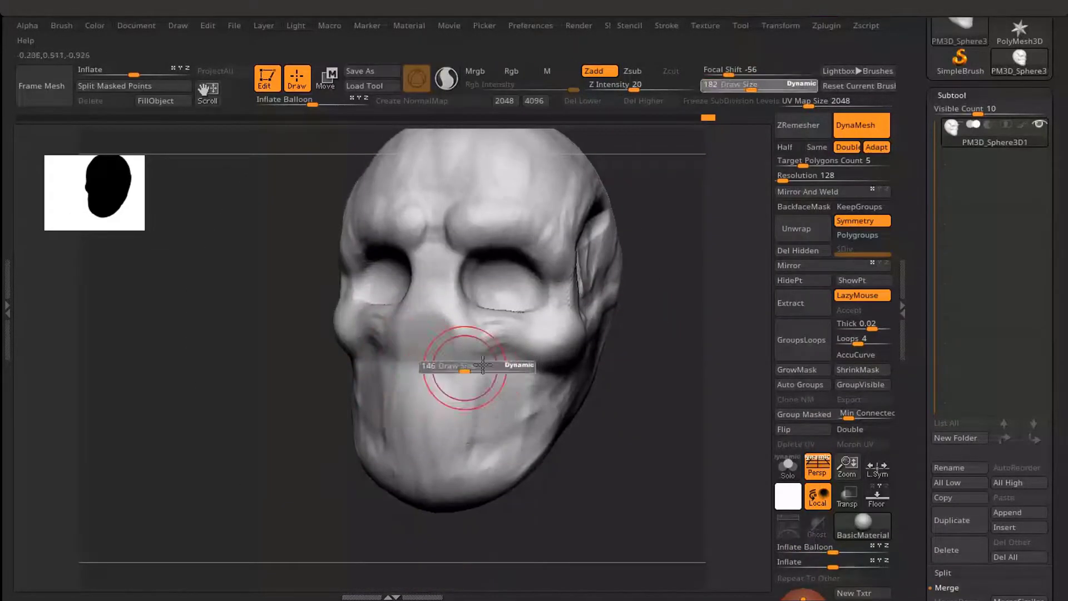
pyautogui.moveTo(452, 370)
pyautogui.mouseDown(button='right')
pyautogui.moveTo(458, 406)
pyautogui.moveTo(424, 377)
pyautogui.mouseUp(button='right')
pyautogui.moveTo(457, 301); pyautogui.dragTo(465, 276, button='right')
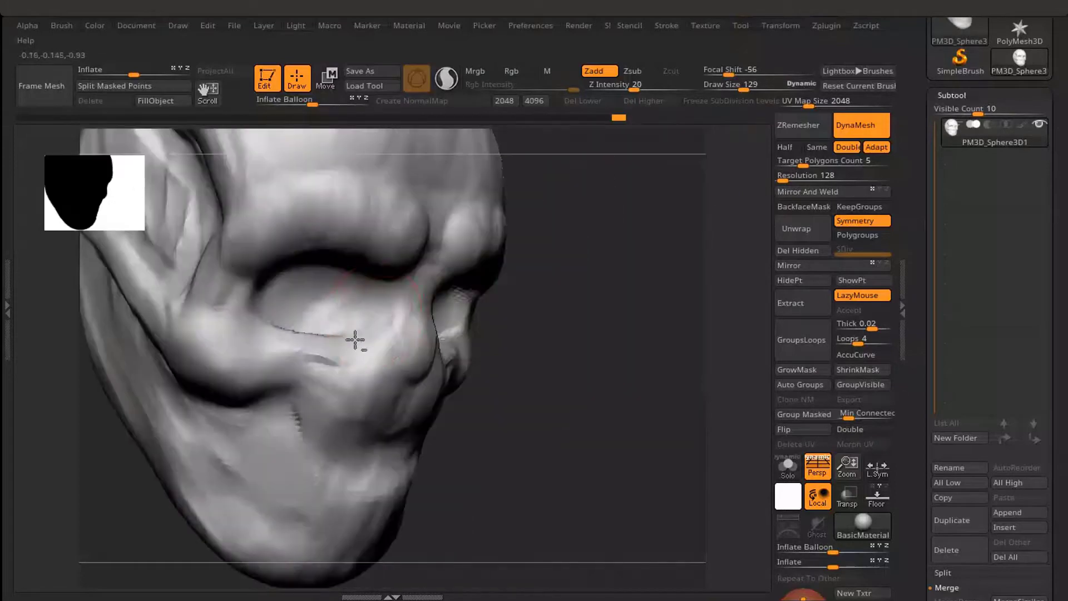
pyautogui.moveTo(356, 341)
pyautogui.mouseDown(button='right')
pyautogui.moveTo(477, 333)
pyautogui.moveTo(390, 384)
pyautogui.moveTo(358, 378)
pyautogui.mouseUp(button='right')
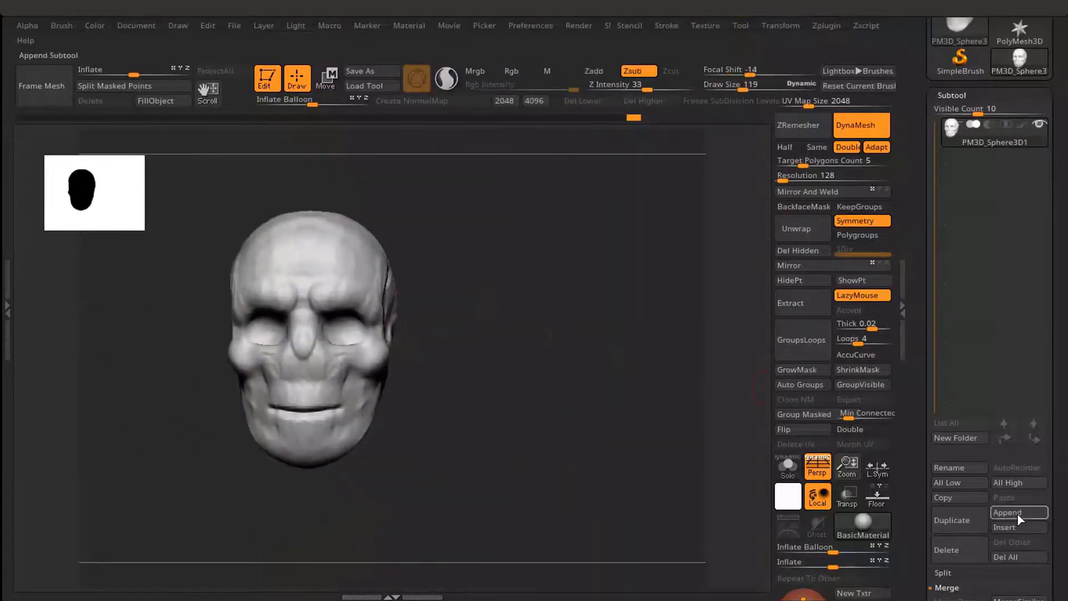
# - Append a sphere as a new subtool and fit it into the eye sockets as eyeballs
pyautogui.click(1007, 512)
pyautogui.click(586, 326)
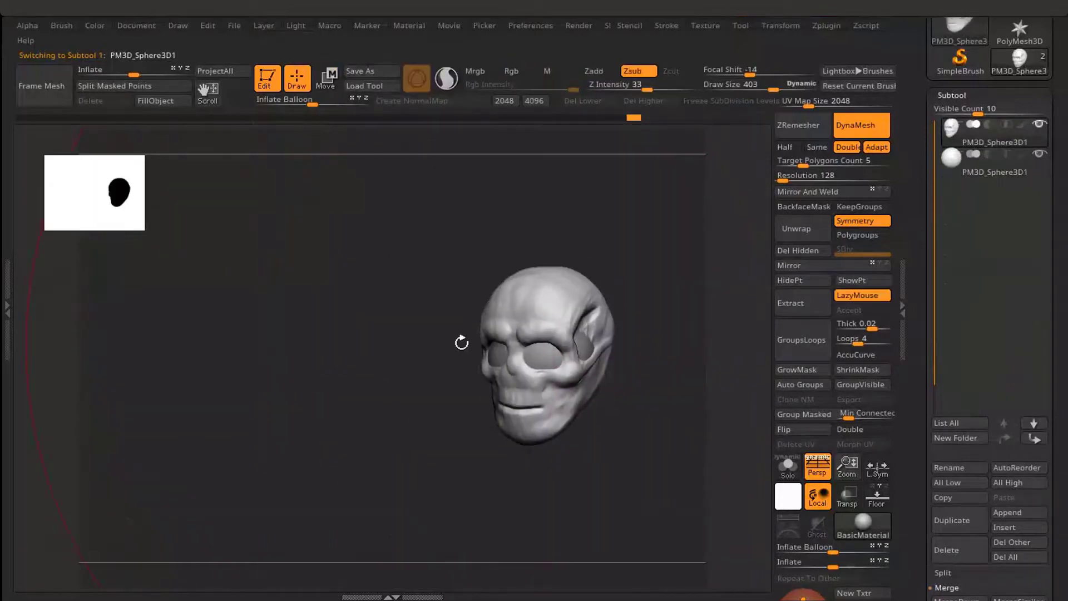
pyautogui.moveTo(460, 341); pyautogui.dragTo(638, 291, button='right')
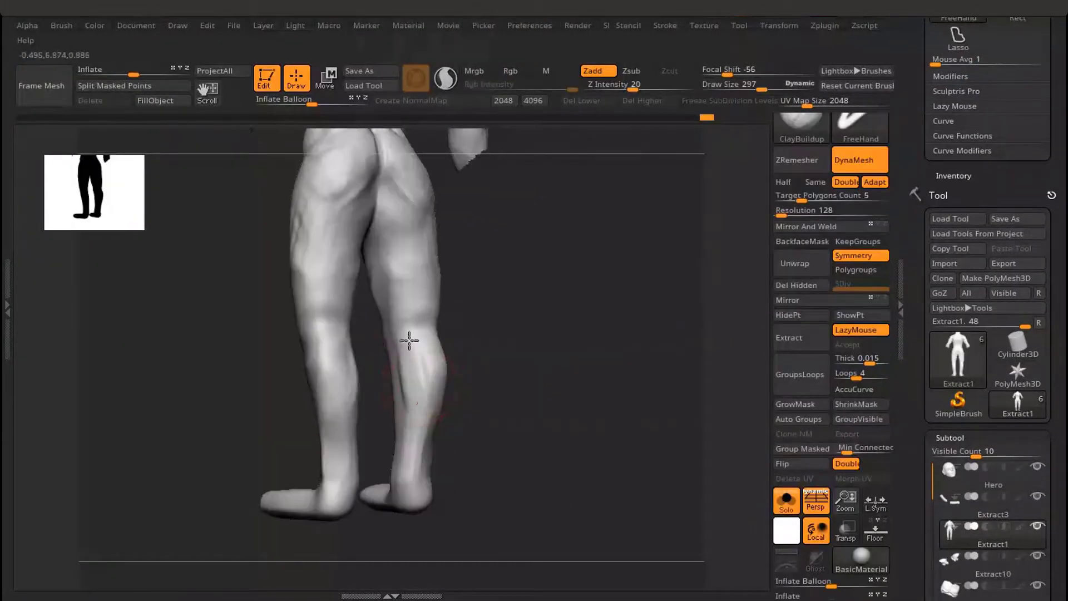
# - Shape the calves and feet of the Extract1 body with the Move and Flatten brushes, and save the project
pyautogui.press('s')
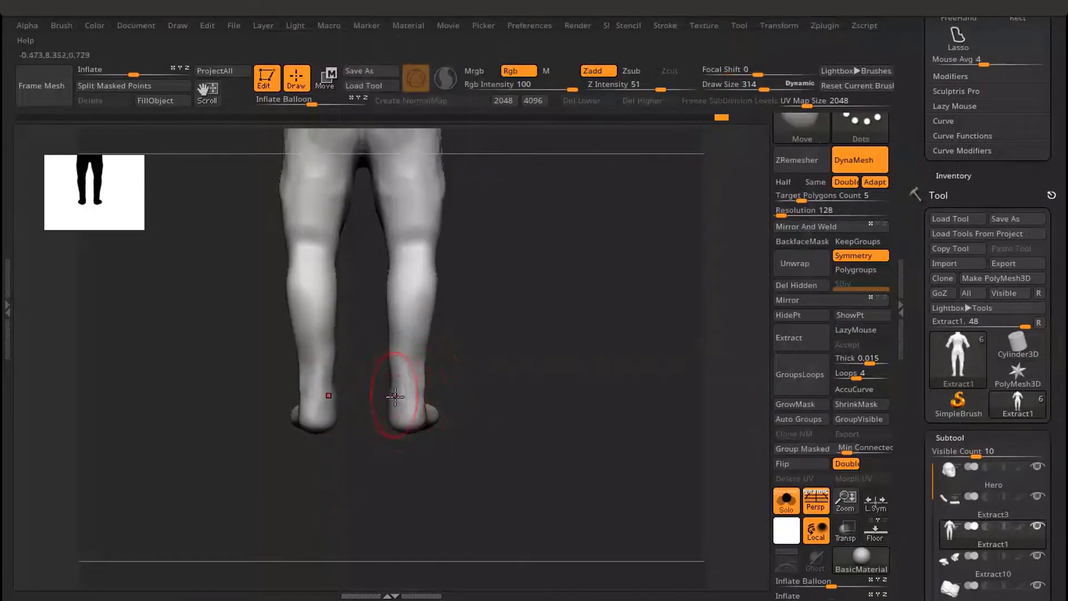
pyautogui.moveTo(395, 397)
pyautogui.mouseDown(button='right')
pyautogui.moveTo(467, 362)
pyautogui.moveTo(458, 289)
pyautogui.moveTo(438, 253)
pyautogui.moveTo(365, 358)
pyautogui.moveTo(430, 367)
pyautogui.moveTo(420, 375)
pyautogui.moveTo(413, 327)
pyautogui.moveTo(386, 336)
pyautogui.moveTo(445, 412)
pyautogui.mouseUp(button='right')
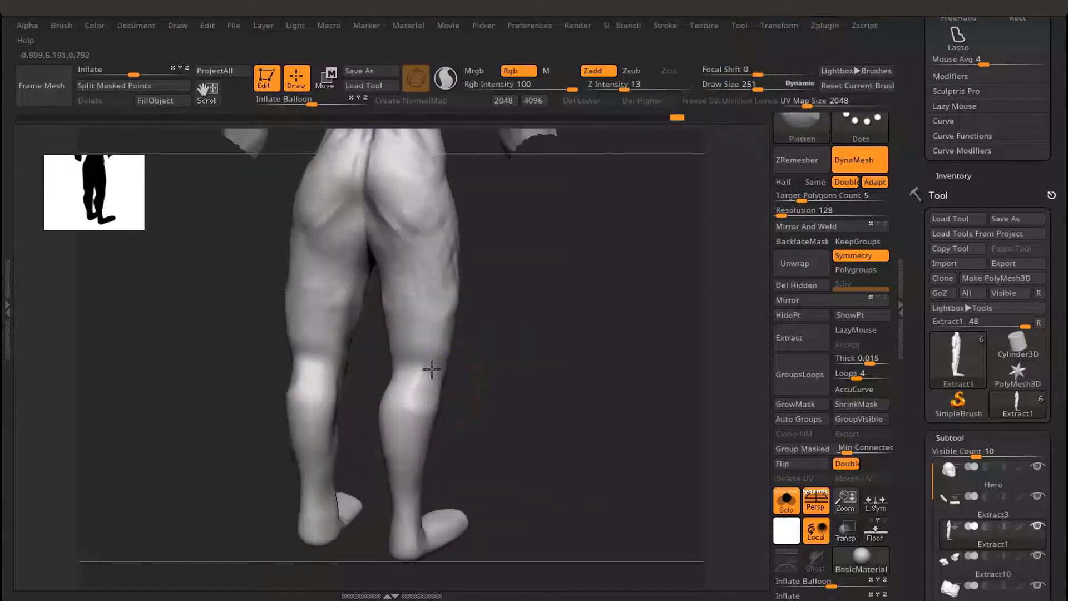
pyautogui.hotkey('ctrl', 's')
pyautogui.press('Return')
# - Sculpt the thigh muscles and knees on the front of the Extract1 legs with ClayBuildup
pyautogui.moveTo(508, 360)
pyautogui.mouseDown(button='right')
pyautogui.moveTo(501, 336)
pyautogui.moveTo(485, 339)
pyautogui.moveTo(471, 459)
pyautogui.moveTo(489, 489)
pyautogui.moveTo(594, 451)
pyautogui.mouseUp(button='right')
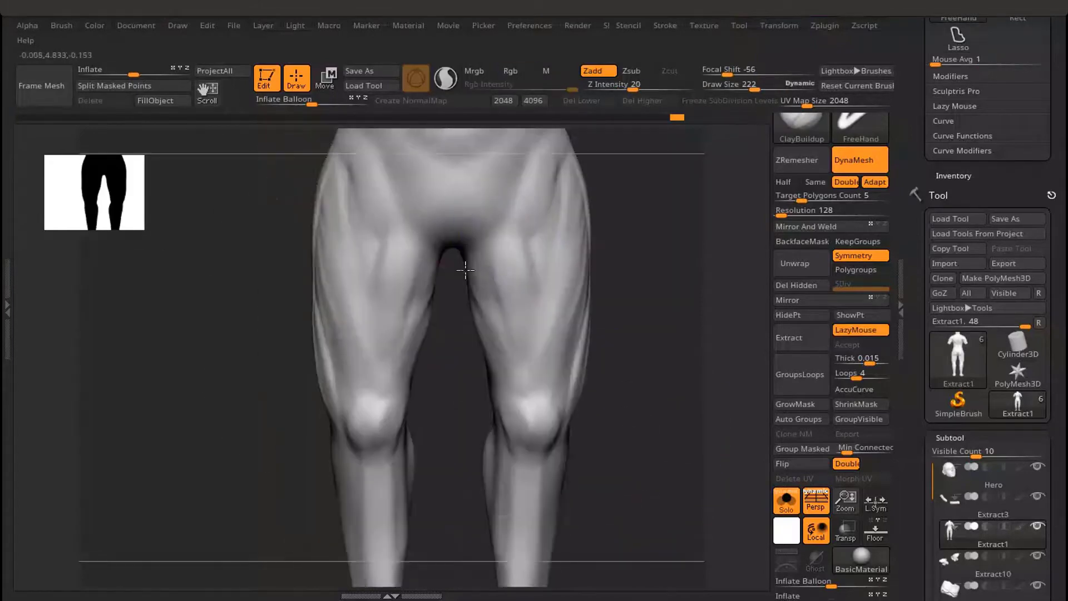
pyautogui.moveTo(465, 269)
pyautogui.keyDown('shift'); pyautogui.mouseDown(button='right')
pyautogui.moveTo(462, 286)
pyautogui.moveTo(439, 267)
pyautogui.mouseUp(button='right'); pyautogui.keyUp('shift')
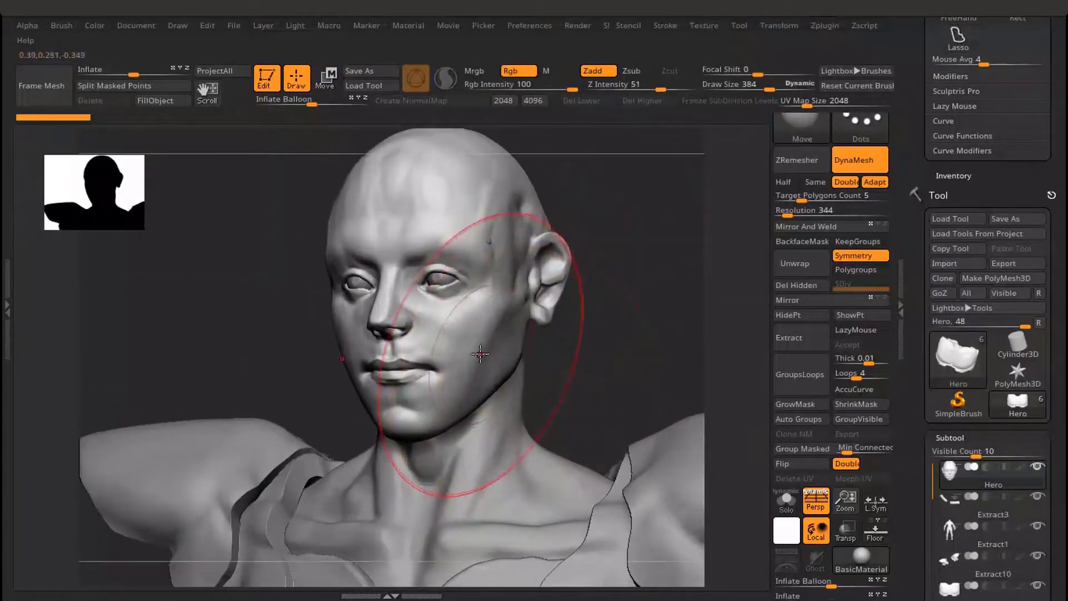
# - Adjust the cheek and jaw shape of the Hero head with the Move brush at draw size 135
pyautogui.moveTo(461, 314)
pyautogui.mouseDown(button='right')
pyautogui.moveTo(488, 282)
pyautogui.moveTo(472, 245)
pyautogui.mouseUp(button='right')
pyautogui.press('s')
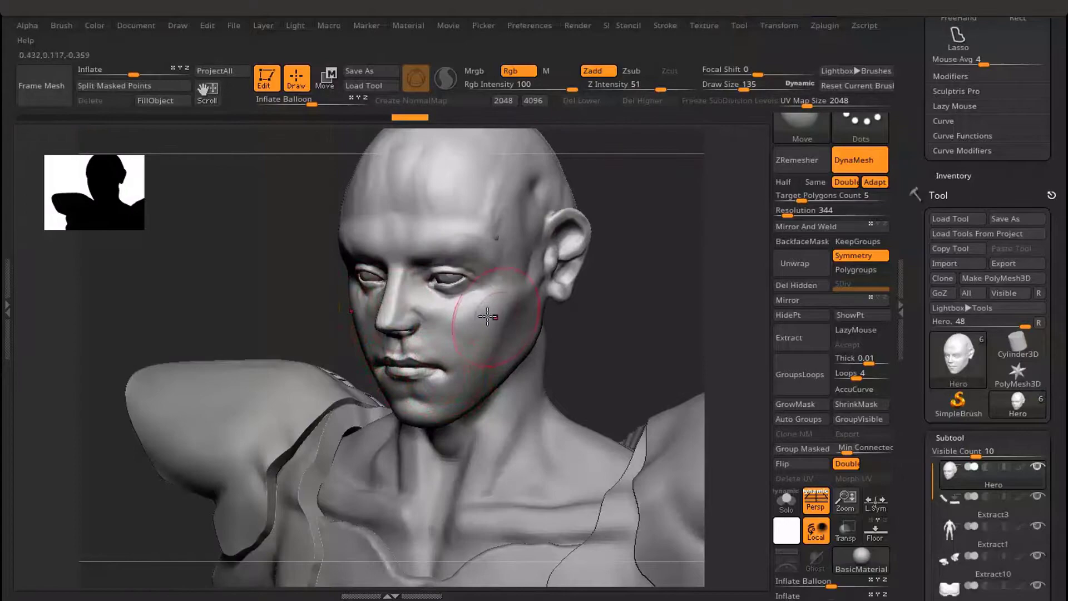
pyautogui.moveTo(487, 316)
pyautogui.mouseDown(button='right')
pyautogui.moveTo(382, 358)
pyautogui.moveTo(312, 319)
pyautogui.moveTo(466, 346)
pyautogui.moveTo(504, 330)
pyautogui.mouseUp(button='right')
# - Undo the last three edits on the Hero head
pyautogui.hotkey('ctrl', 'z')
pyautogui.hotkey('ctrl', 'z')
pyautogui.hotkey('ctrl', 'z')
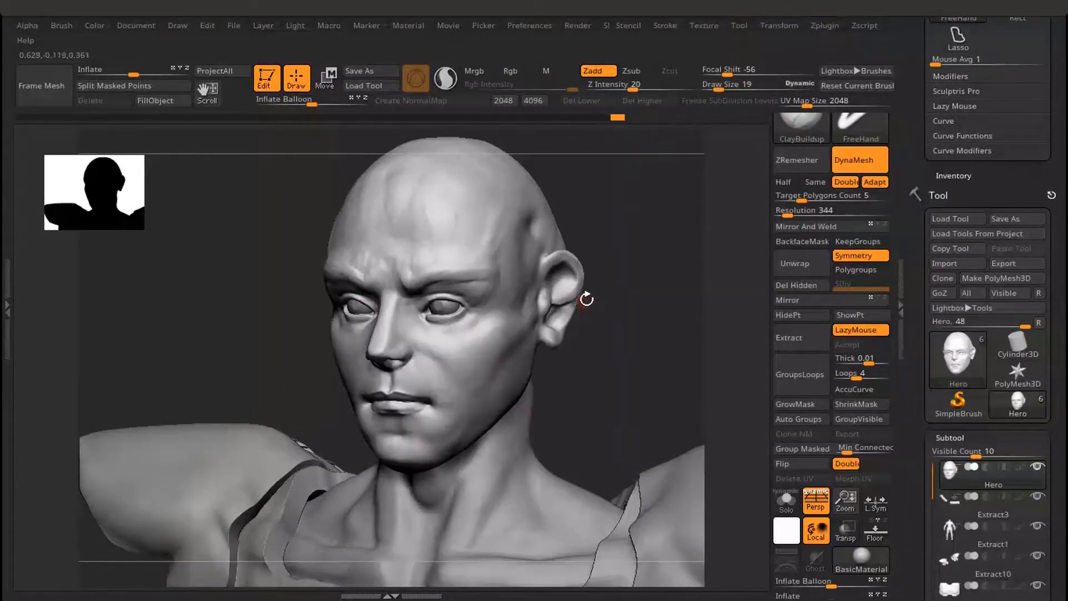
# - Refine the Hero head's facial forms with ClayBuildup, using a brush larger than draw size 19
pyautogui.moveTo(586, 298)
pyautogui.mouseDown(button='right')
pyautogui.moveTo(529, 279)
pyautogui.moveTo(601, 243)
pyautogui.moveTo(528, 259)
pyautogui.moveTo(553, 296)
pyautogui.mouseUp(button='right')
pyautogui.press(']')
pyautogui.moveTo(541, 341); pyautogui.dragTo(539, 365, button='right')
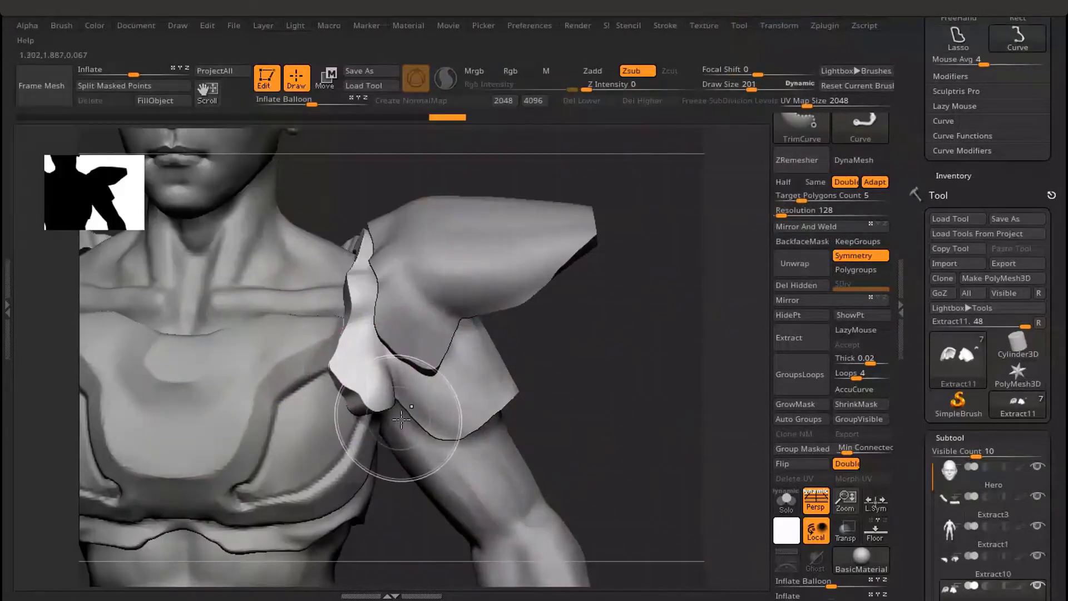
# - Trim the outline of the Extract11 shoulder armor with the TrimCurve brush
pyautogui.moveTo(401, 420); pyautogui.dragTo(407, 397, button='right')
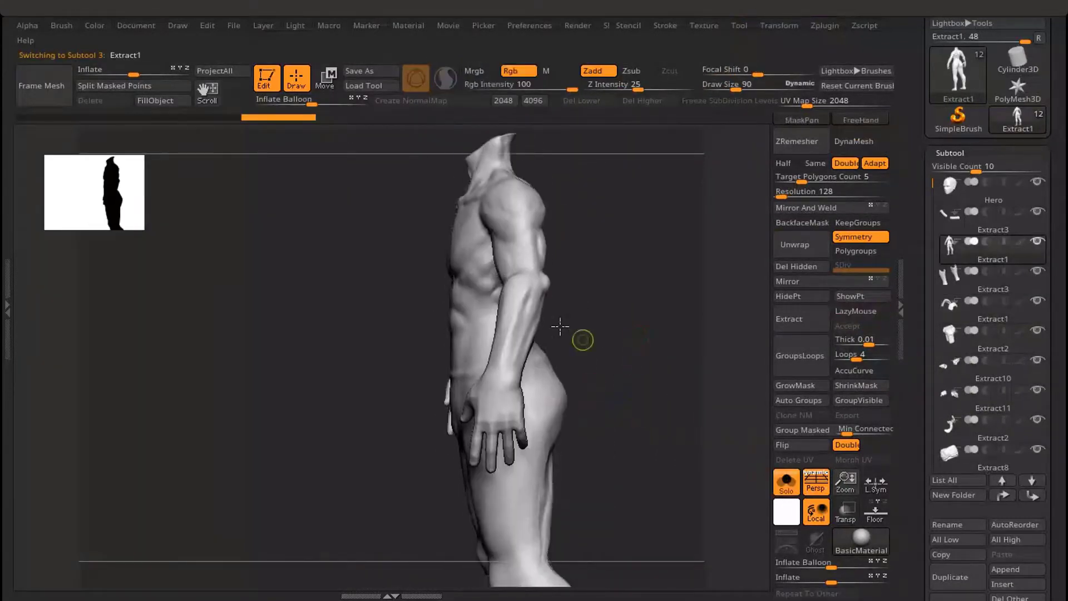
# - Mask and sculpt plate segments on the Extract3 leg armor, and turn off Solo mode
pyautogui.press('b')
pyautogui.click(503, 345)
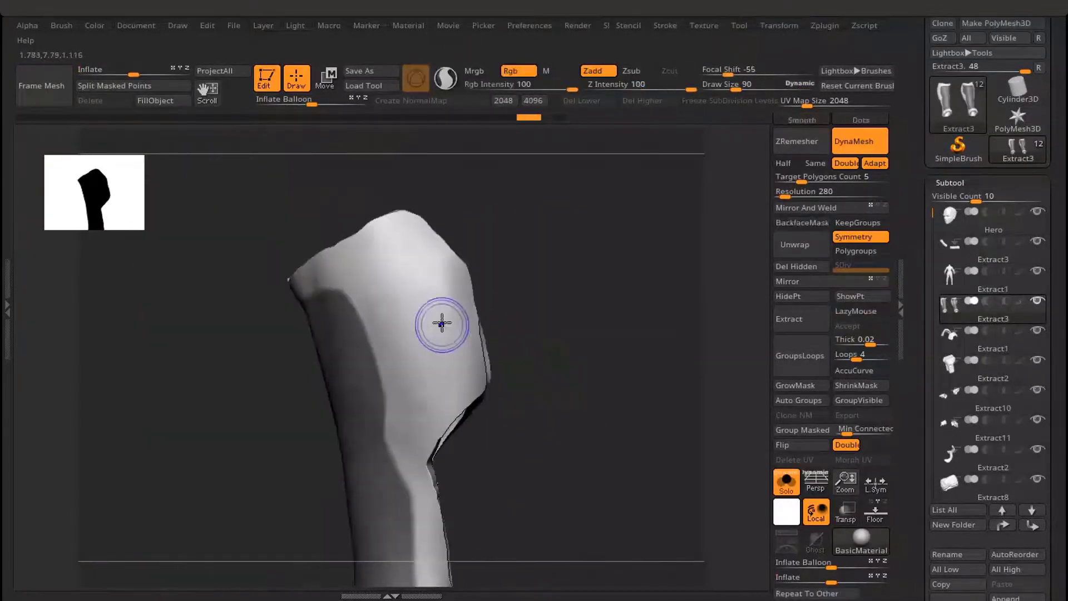
pyautogui.keyDown('ctrl'); pyautogui.moveTo(485, 213); pyautogui.dragTo(395, 295); pyautogui.keyUp('ctrl')
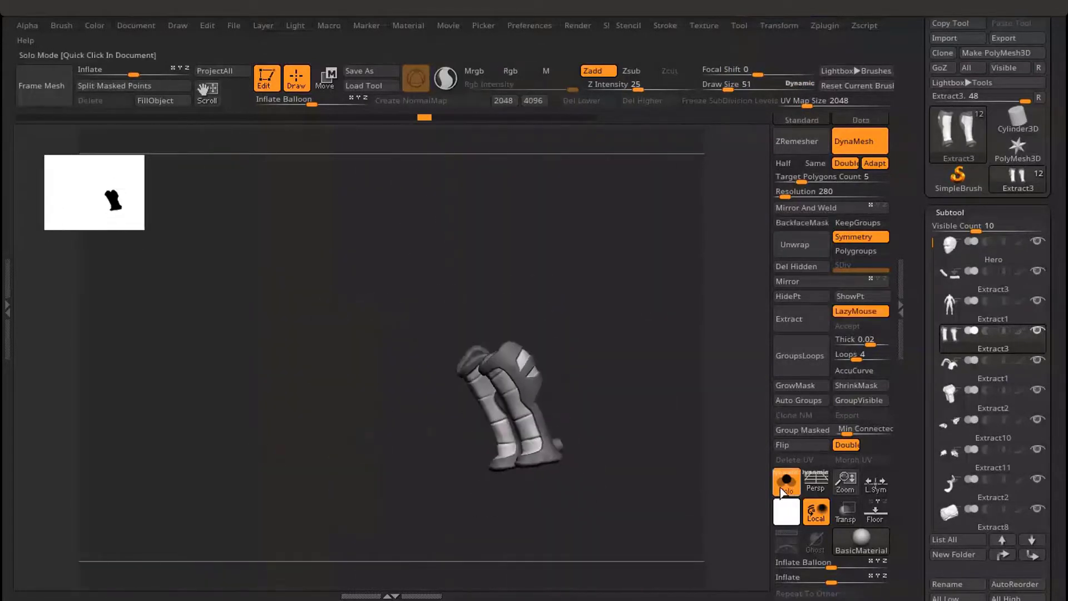
pyautogui.click(784, 483)
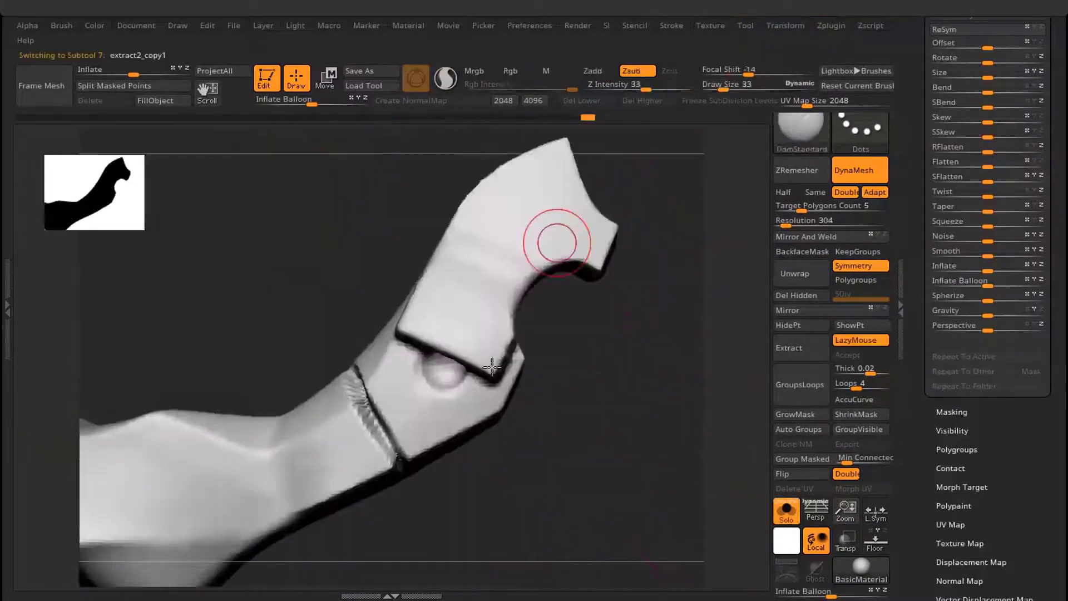
# - Carve panel seams into extract2_copy1 with DamStandard and grooves into the extract8 armor with Orb_Cracks
pyautogui.moveTo(544, 355); pyautogui.dragTo(536, 323, button='right')
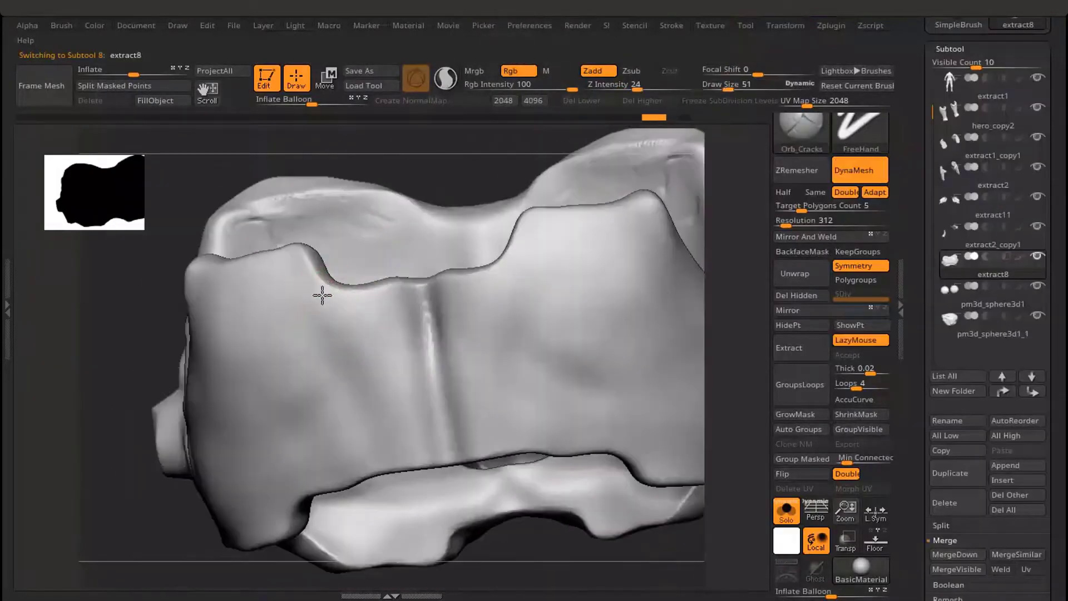
pyautogui.moveTo(323, 300); pyautogui.dragTo(301, 367)
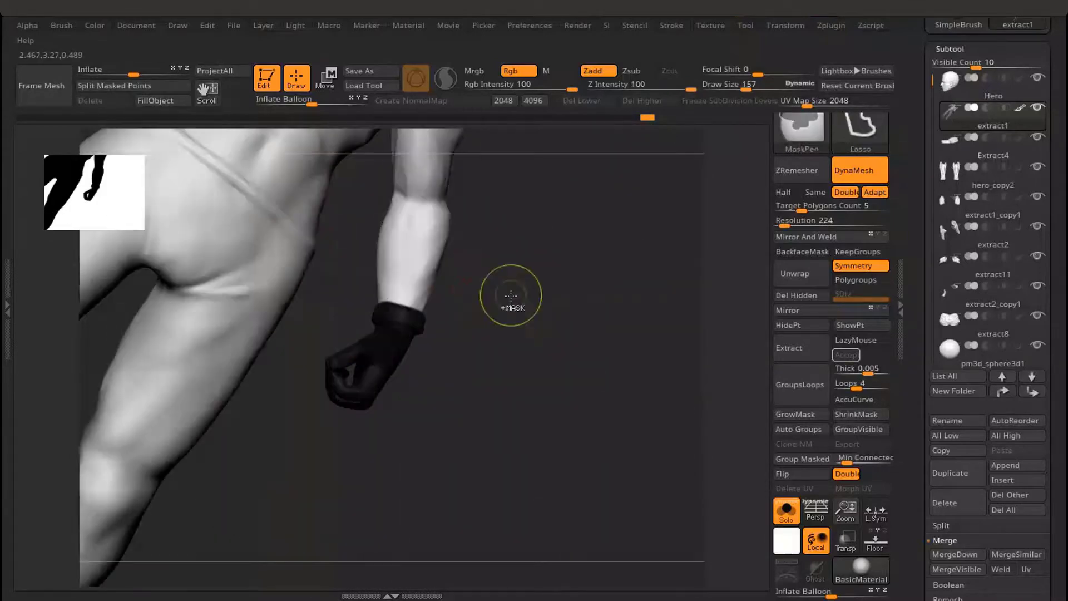
# - Extract gloves from the masked hands of the extract1 body at a thickness of 0.005
pyautogui.press('space')
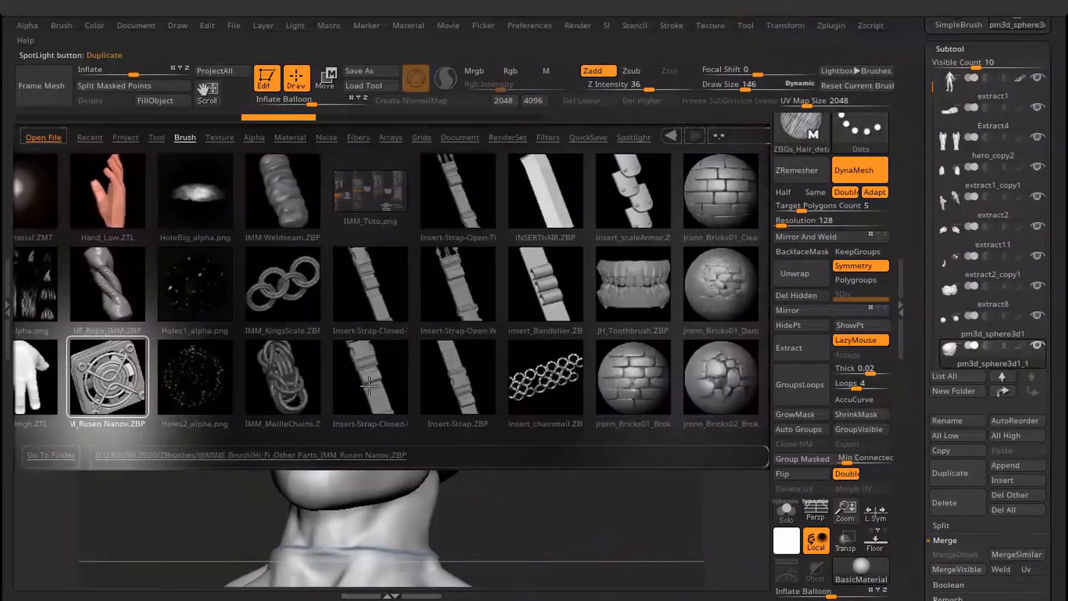
# - Choose a brush from the Lightbox and sculpt swept-back locks into the pm3d_sphere3d1_1 hair
pyautogui.click(410, 377)
pyautogui.press('b')
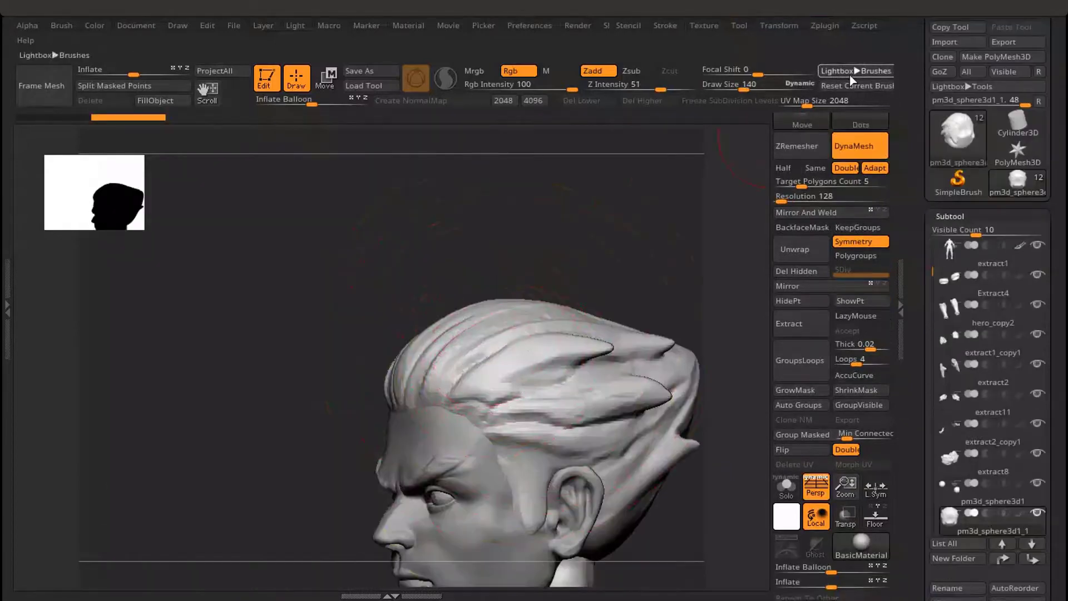
# - Add curved hair strands rising from the front hairline and carve their roots with DamStandard
pyautogui.press('b')
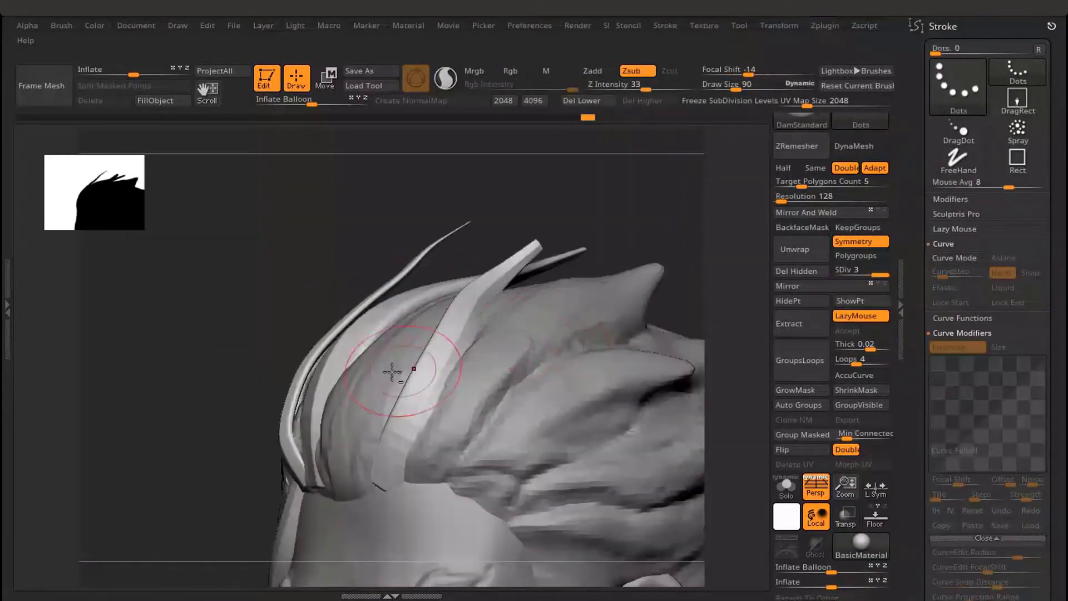
pyautogui.press('b')
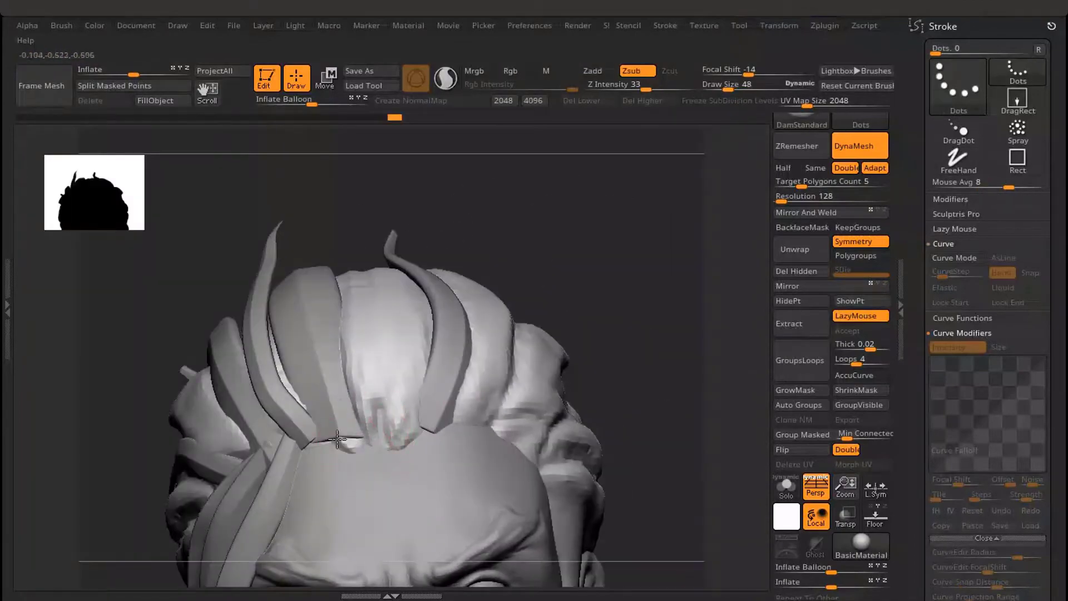
pyautogui.press('b')
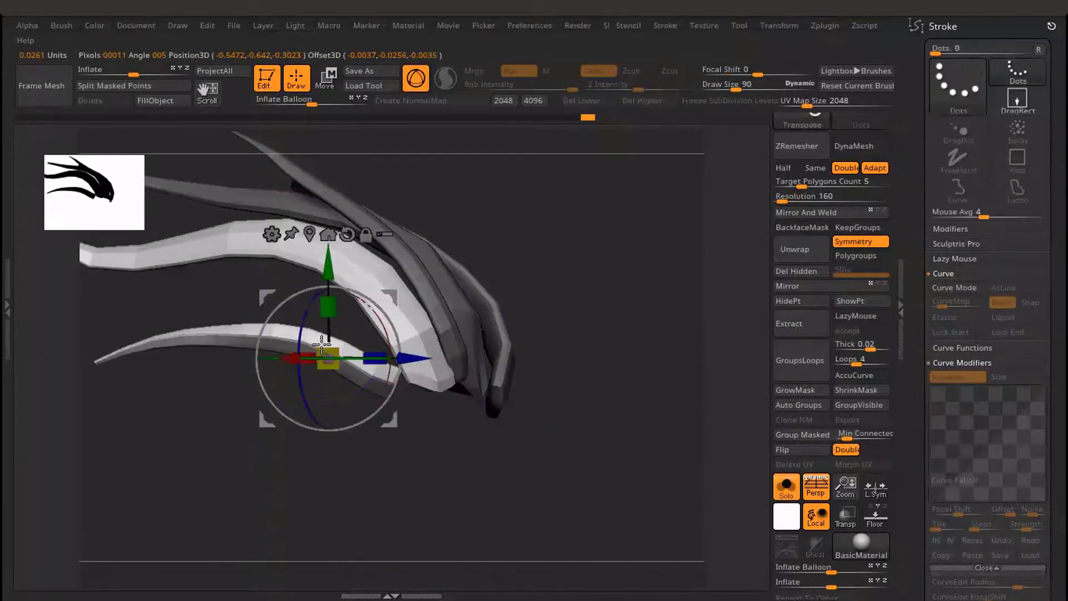
# - Position the side hair strand with the gizmo and fit its root to the hairline with the Move brush
pyautogui.press('w')
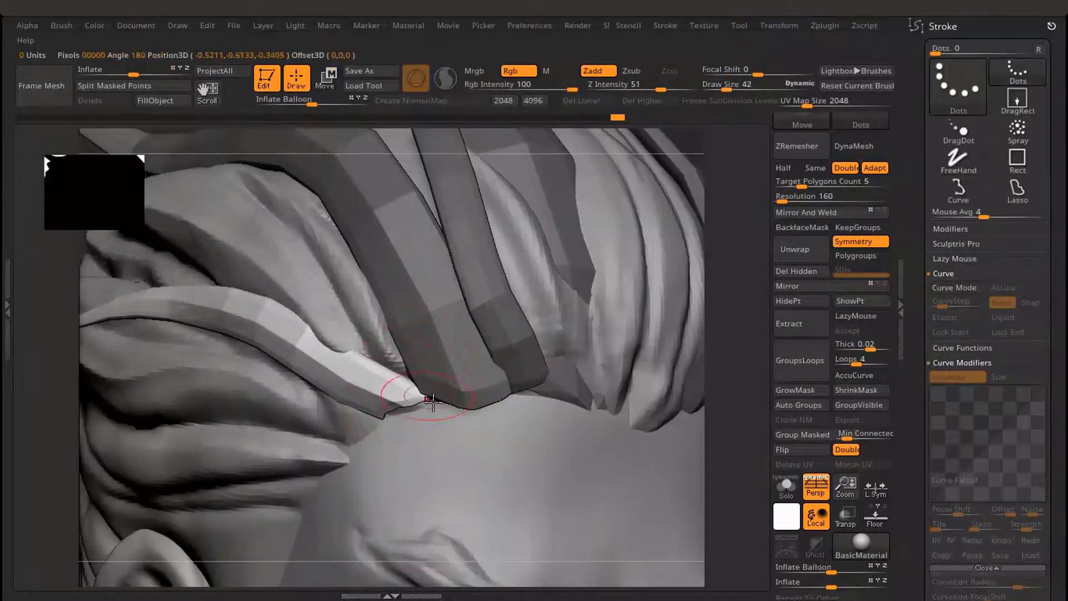
pyautogui.press('s')
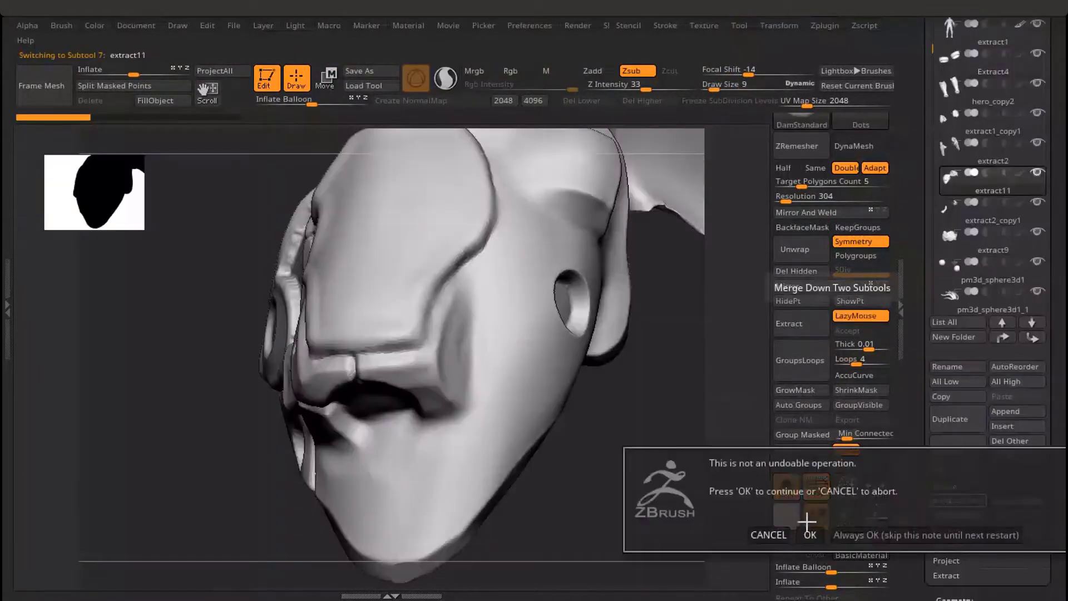
# - Merge the extract11 subtool down with extract2_copy1, accepting that it cannot be undone
pyautogui.click(811, 515)
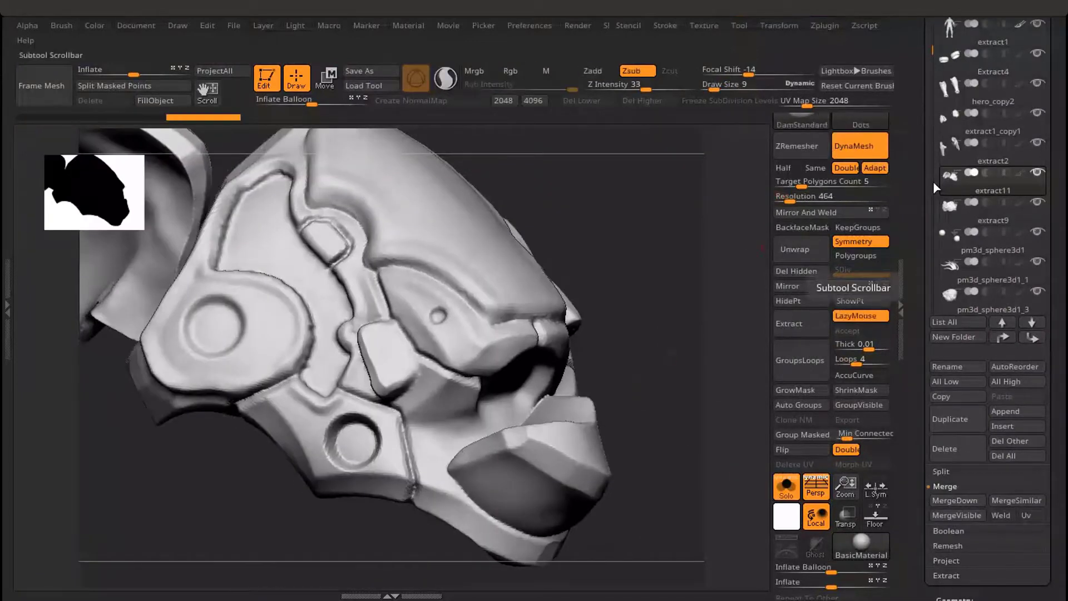
# - Mask the side band around the round disc and along the lower front of the extract9 chest armor
pyautogui.press('b')
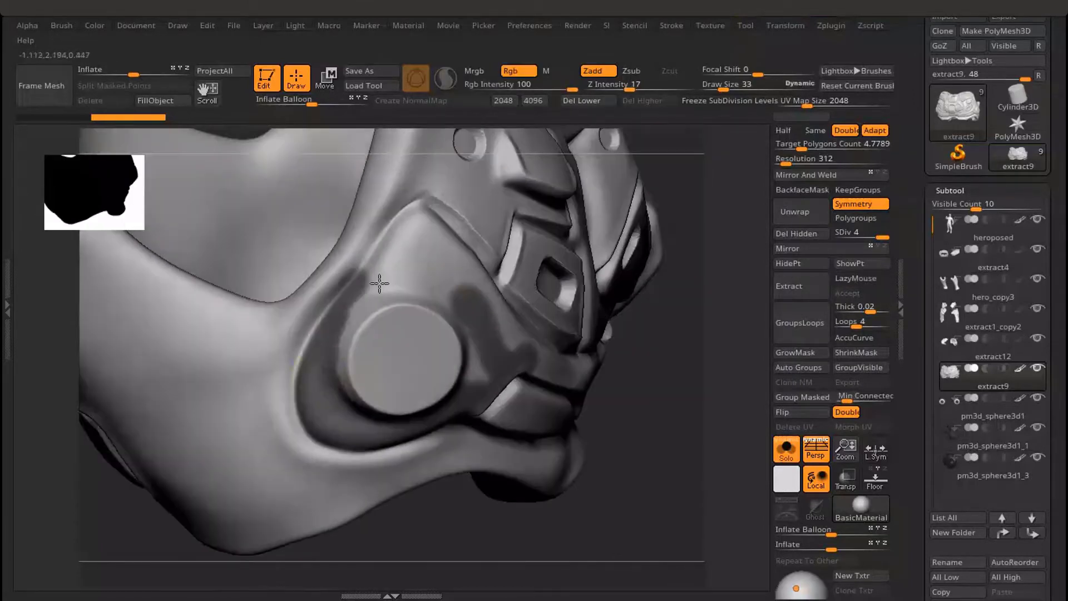
pyautogui.moveTo(411, 276); pyautogui.dragTo(394, 289, button='right')
pyautogui.keyDown('ctrl'); pyautogui.moveTo(440, 303); pyautogui.dragTo(413, 351); pyautogui.keyUp('ctrl')
pyautogui.moveTo(412, 351); pyautogui.dragTo(311, 350, button='right')
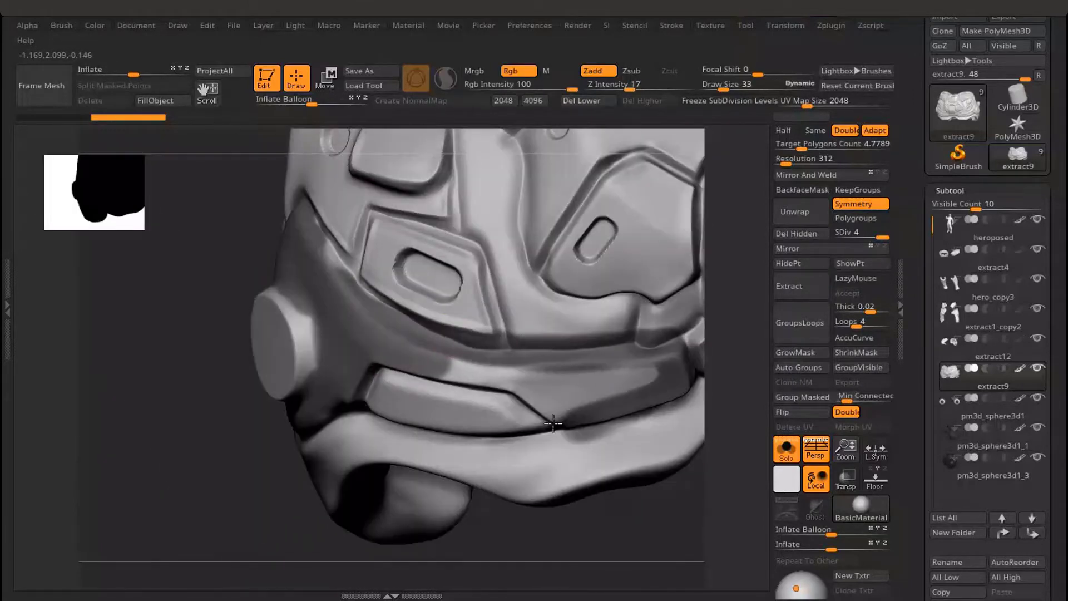
pyautogui.moveTo(317, 237)
pyautogui.mouseDown(button='right')
pyautogui.moveTo(368, 382)
pyautogui.moveTo(502, 283)
pyautogui.mouseUp(button='right')
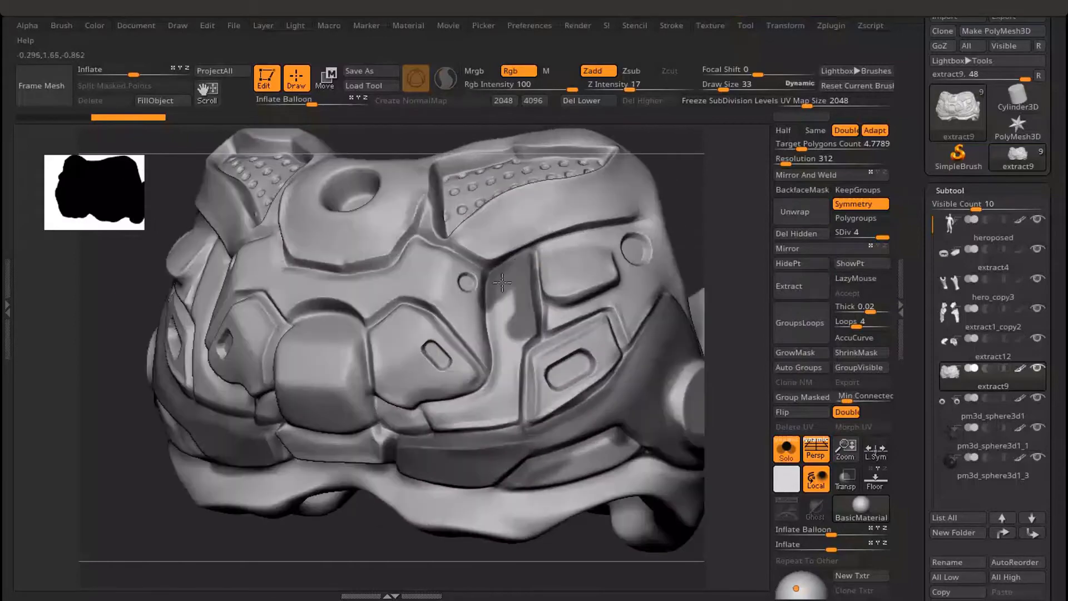
pyautogui.moveTo(481, 405); pyautogui.dragTo(432, 357, button='right')
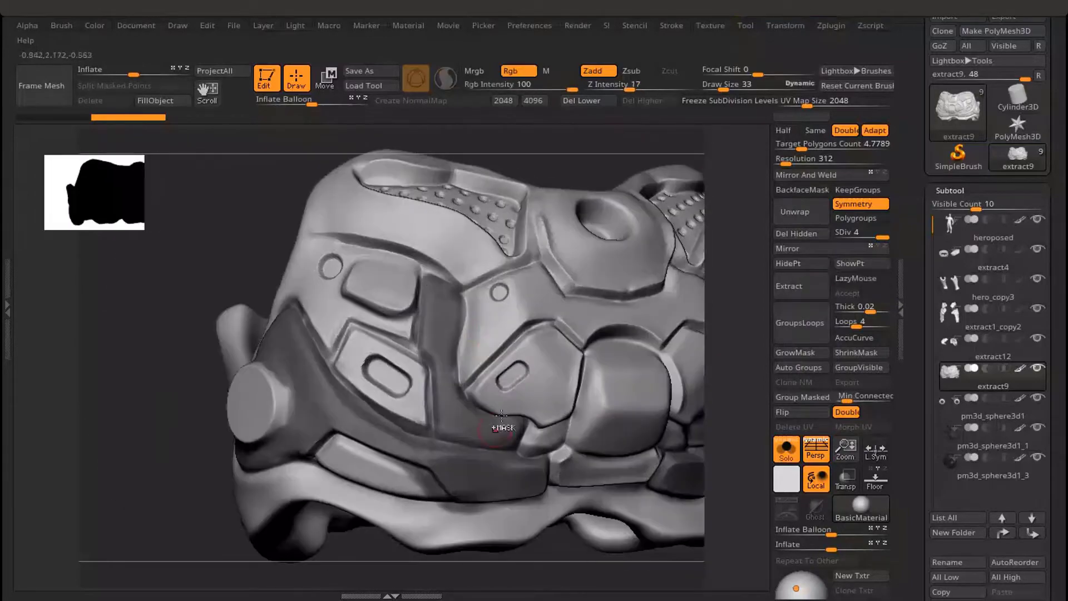
# - Mask the vertical strip beside the slotted side panel using draw size 17, and invert the mask
pyautogui.moveTo(501, 416)
pyautogui.keyDown('ctrl'); pyautogui.mouseDown(button='right')
pyautogui.moveTo(629, 346)
pyautogui.moveTo(450, 327)
pyautogui.moveTo(529, 356)
pyautogui.moveTo(500, 295)
pyautogui.mouseUp(button='right'); pyautogui.keyUp('ctrl')
pyautogui.press('s')
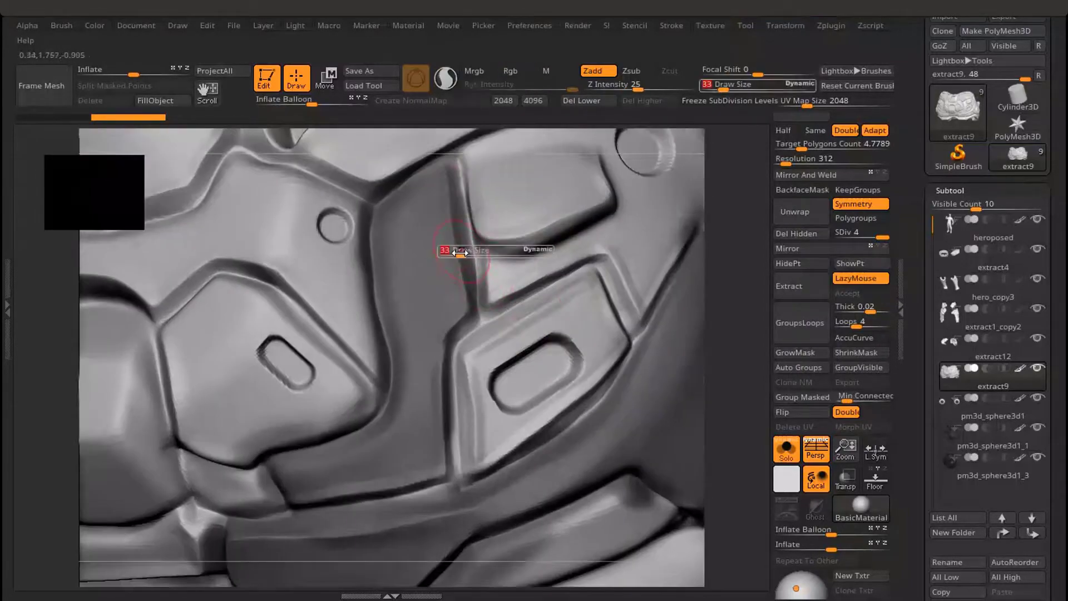
pyautogui.moveTo(460, 253); pyautogui.dragTo(454, 253)
pyautogui.moveTo(454, 253)
pyautogui.keyDown('ctrl'); pyautogui.mouseDown(button='right')
pyautogui.moveTo(601, 278)
pyautogui.moveTo(475, 282)
pyautogui.moveTo(498, 350)
pyautogui.mouseUp(button='right'); pyautogui.keyUp('ctrl')
pyautogui.keyDown('ctrl'); pyautogui.click(601, 278); pyautogui.keyUp('ctrl')
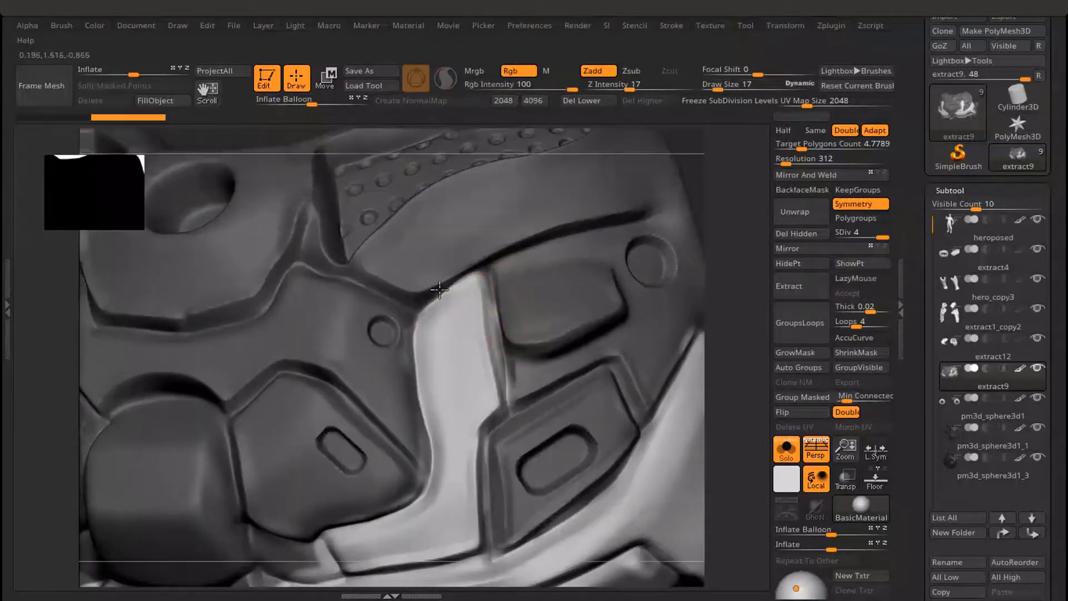
# - Refine the mask border around the round side disc and the band running to the chest front
pyautogui.moveTo(440, 289); pyautogui.dragTo(358, 374, button='right')
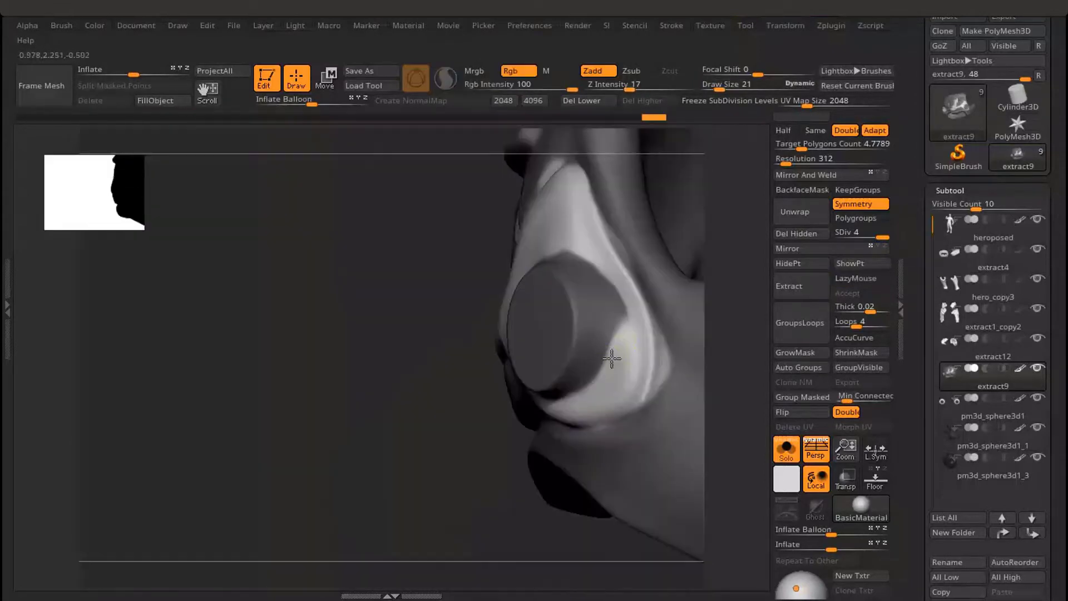
pyautogui.moveTo(613, 358)
pyautogui.keyDown('ctrl'); pyautogui.mouseDown(button='right')
pyautogui.moveTo(509, 388)
pyautogui.moveTo(544, 238)
pyautogui.moveTo(548, 346)
pyautogui.moveTo(644, 334)
pyautogui.mouseUp(button='right'); pyautogui.keyUp('ctrl')
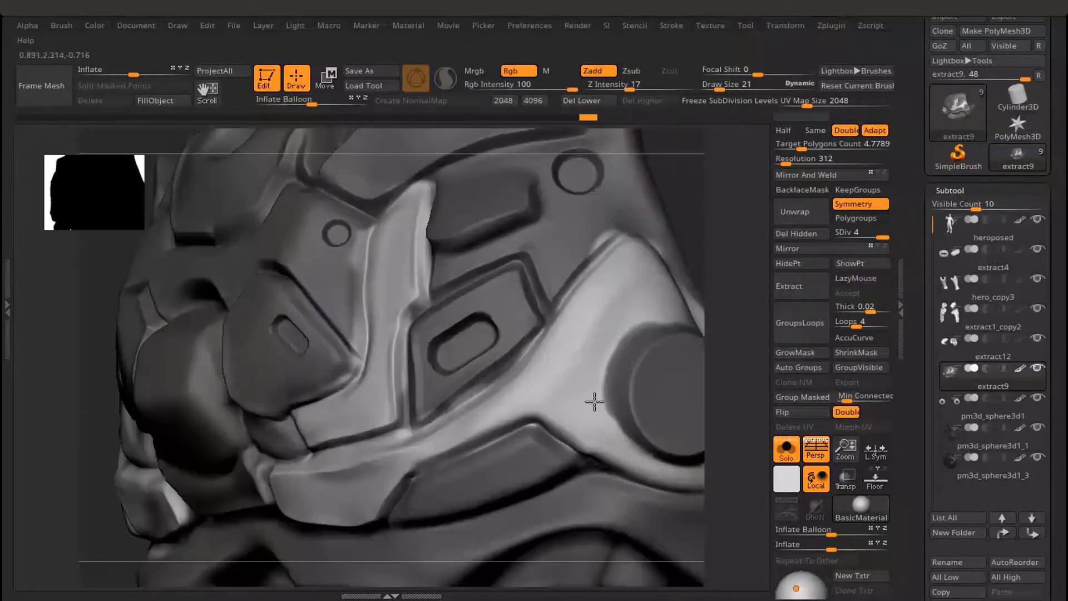
pyautogui.moveTo(658, 472); pyautogui.dragTo(629, 467)
pyautogui.moveTo(629, 466)
pyautogui.keyDown('ctrl'); pyautogui.mouseDown(button='right')
pyautogui.moveTo(557, 400)
pyautogui.moveTo(461, 462)
pyautogui.mouseUp(button='right'); pyautogui.keyUp('ctrl')
pyautogui.moveTo(492, 414); pyautogui.dragTo(505, 262, button='right')
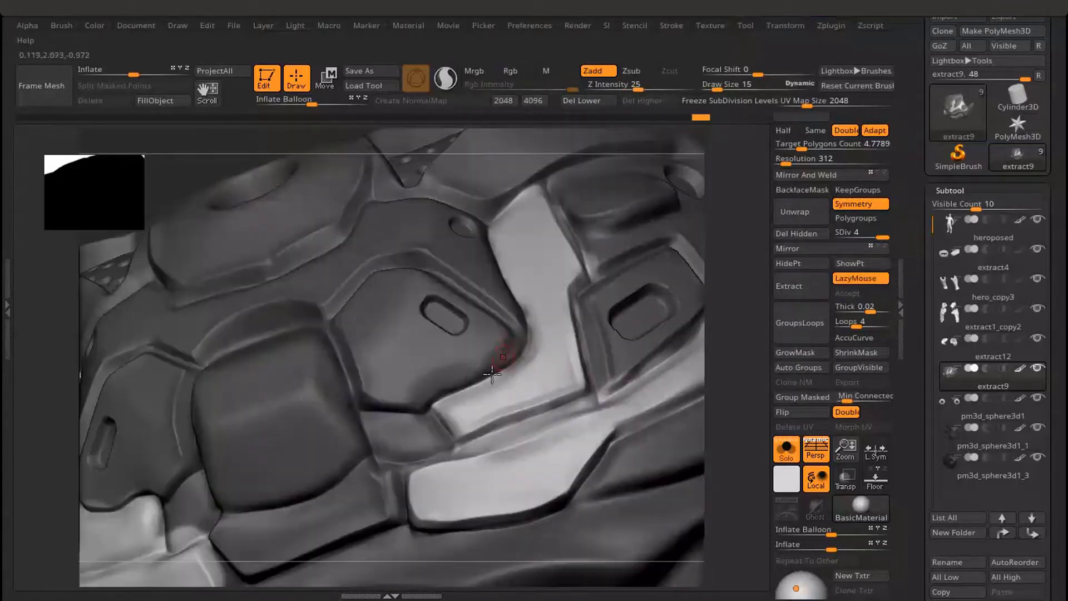
# - Clean up the mask edges along the lower front band and next to the center plates of the chest armor
pyautogui.moveTo(501, 362)
pyautogui.keyDown('ctrl'); pyautogui.mouseDown(button='right')
pyautogui.moveTo(418, 520)
pyautogui.moveTo(428, 355)
pyautogui.moveTo(483, 378)
pyautogui.mouseUp(button='right'); pyautogui.keyUp('ctrl')
pyautogui.press('s')
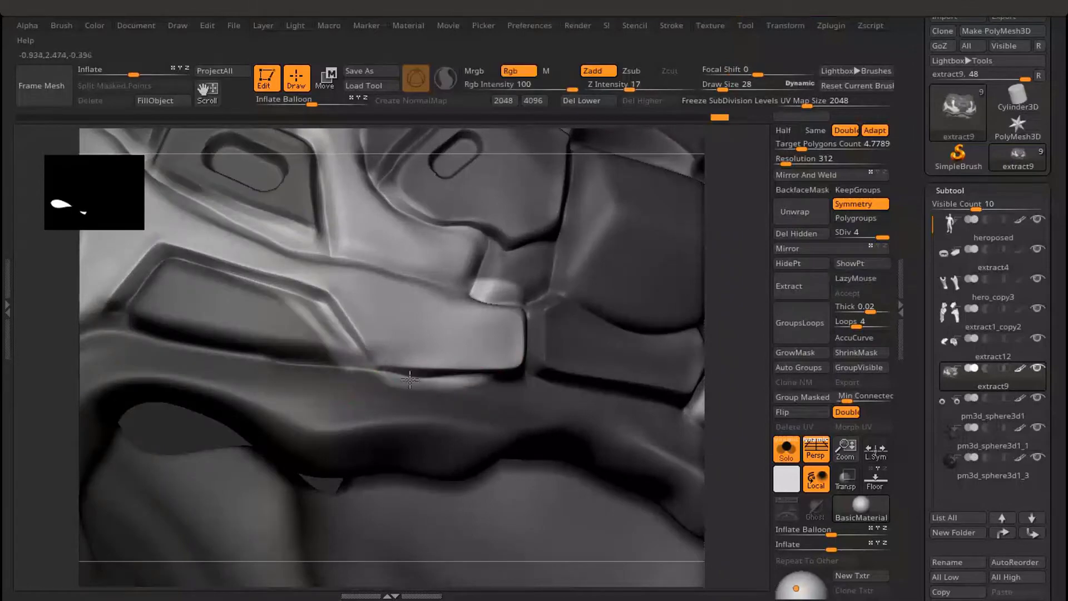
pyautogui.moveTo(411, 379); pyautogui.dragTo(405, 362)
pyautogui.moveTo(406, 363); pyautogui.dragTo(406, 373, button='right')
pyautogui.keyDown('shift'); pyautogui.moveTo(387, 379); pyautogui.dragTo(372, 365); pyautogui.keyUp('shift')
pyautogui.moveTo(371, 364)
pyautogui.mouseDown(button='right')
pyautogui.moveTo(425, 319)
pyautogui.moveTo(400, 396)
pyautogui.moveTo(477, 239)
pyautogui.moveTo(431, 279)
pyautogui.moveTo(448, 382)
pyautogui.moveTo(551, 467)
pyautogui.mouseUp(button='right')
pyautogui.keyDown('shift'); pyautogui.moveTo(550, 467); pyautogui.dragTo(579, 496); pyautogui.keyUp('shift')
pyautogui.moveTo(579, 496)
pyautogui.mouseDown(button='right')
pyautogui.moveTo(534, 532)
pyautogui.moveTo(463, 472)
pyautogui.mouseUp(button='right')
pyautogui.keyDown('shift'); pyautogui.moveTo(463, 472); pyautogui.dragTo(489, 462); pyautogui.keyUp('shift')
pyautogui.moveTo(489, 462); pyautogui.dragTo(381, 484, button='right')
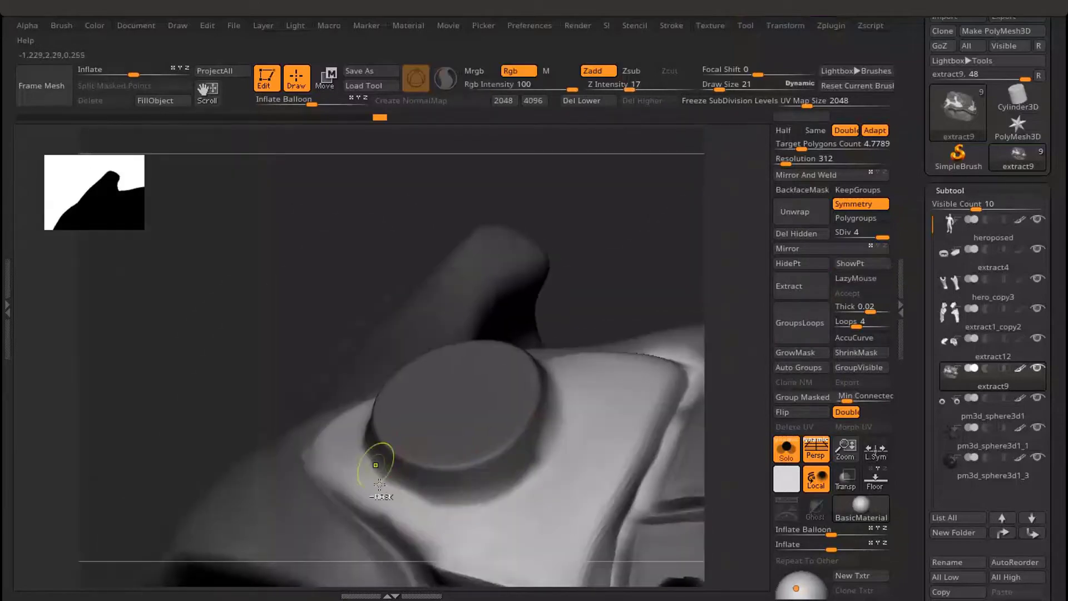
# - Correct the mask around the rim of the side disc and along the back edge of its surrounding band
pyautogui.keyDown('shift'); pyautogui.moveTo(382, 484); pyautogui.dragTo(537, 445); pyautogui.keyUp('shift')
pyautogui.moveTo(537, 445); pyautogui.dragTo(517, 462, button='right')
pyautogui.moveTo(467, 510); pyautogui.dragTo(523, 389, button='right')
pyautogui.keyDown('shift'); pyautogui.moveTo(523, 390); pyautogui.dragTo(562, 309); pyautogui.keyUp('shift')
pyautogui.moveTo(562, 309); pyautogui.dragTo(585, 356, button='right')
pyautogui.moveTo(585, 356); pyautogui.dragTo(610, 394)
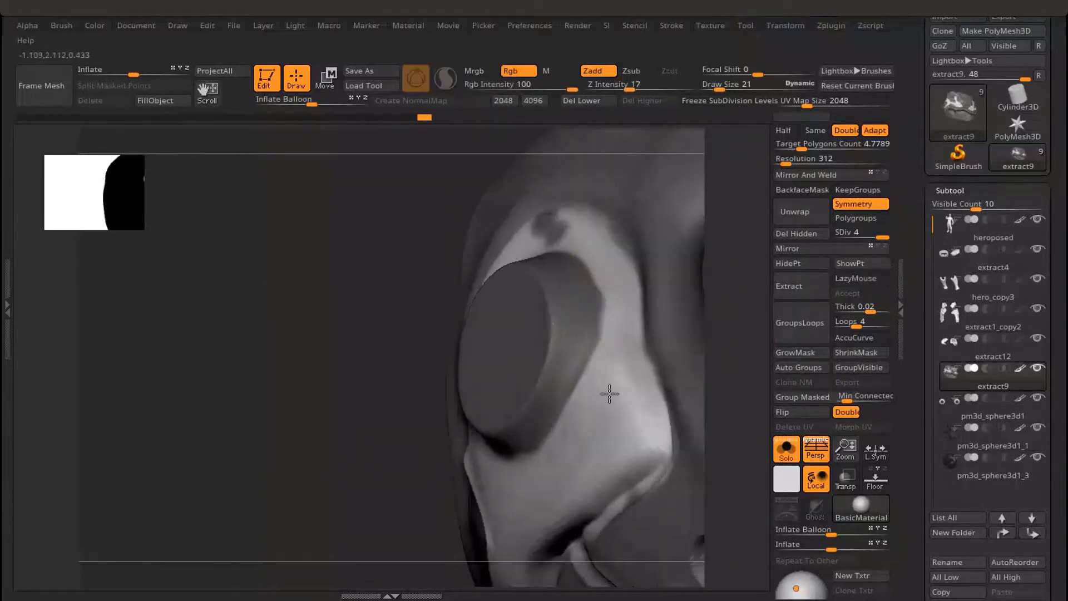
pyautogui.moveTo(610, 394)
pyautogui.mouseDown(button='right')
pyautogui.moveTo(434, 325)
pyautogui.moveTo(498, 190)
pyautogui.moveTo(496, 278)
pyautogui.mouseUp(button='right')
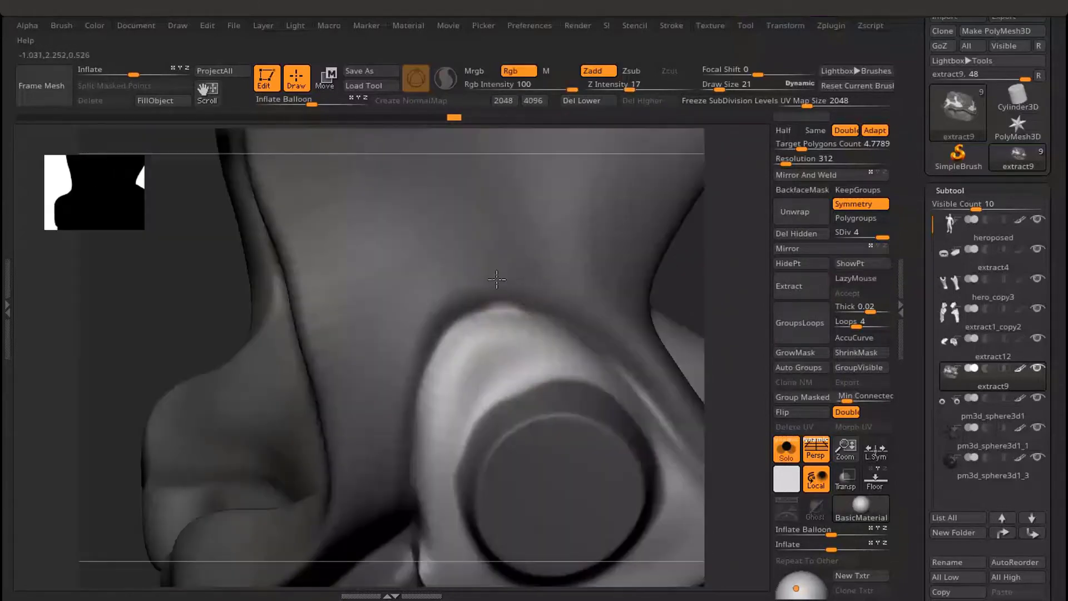
pyautogui.moveTo(496, 279); pyautogui.dragTo(484, 356)
pyautogui.moveTo(484, 356); pyautogui.dragTo(473, 498, button='right')
pyautogui.keyDown('shift'); pyautogui.moveTo(472, 498); pyautogui.dragTo(456, 472); pyautogui.keyUp('shift')
pyautogui.moveTo(456, 473)
pyautogui.keyDown('ctrl'); pyautogui.mouseDown(button='right')
pyautogui.moveTo(334, 392)
pyautogui.moveTo(425, 451)
pyautogui.moveTo(539, 324)
pyautogui.moveTo(501, 401)
pyautogui.moveTo(465, 439)
pyautogui.mouseUp(button='right'); pyautogui.keyUp('ctrl')
pyautogui.moveTo(465, 439); pyautogui.dragTo(467, 410)
# - Tighten the mask along the lower edge of the slotted side panel and up the side band
pyautogui.moveTo(467, 411); pyautogui.dragTo(358, 265, button='right')
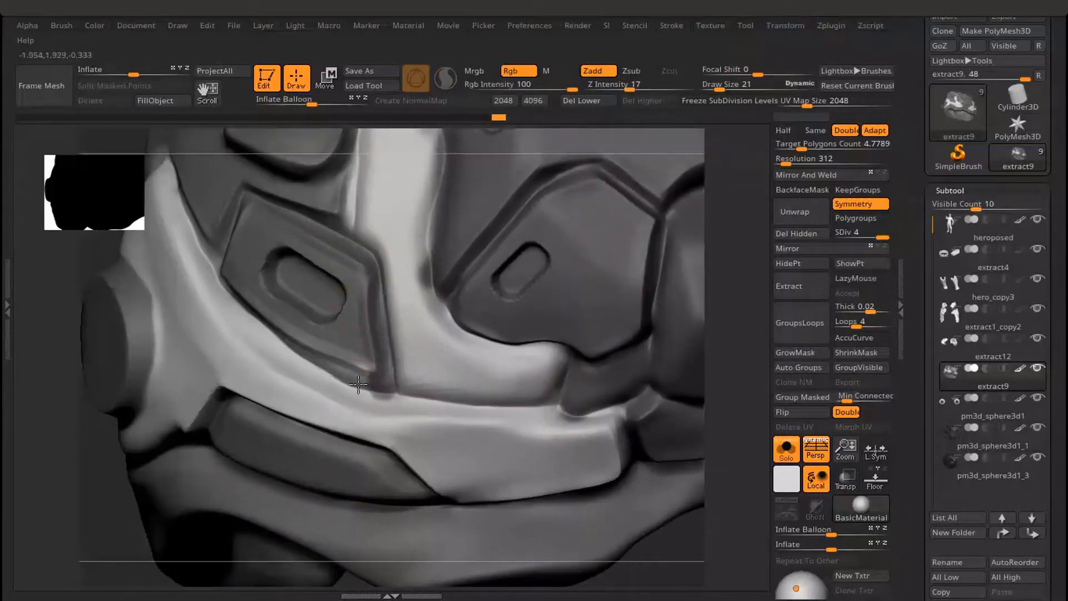
pyautogui.keyDown('shift'); pyautogui.moveTo(358, 384); pyautogui.dragTo(345, 378); pyautogui.keyUp('shift')
pyautogui.moveTo(345, 379); pyautogui.dragTo(261, 343, button='right')
pyautogui.keyDown('shift'); pyautogui.moveTo(261, 342); pyautogui.dragTo(176, 248); pyautogui.keyUp('shift')
pyautogui.moveTo(175, 249); pyautogui.dragTo(353, 258, button='right')
# - Sharpen the mask border at the upper tip of the side band beside the slotted panel, using draw size 17
pyautogui.keyDown('ctrl'); pyautogui.moveTo(314, 289); pyautogui.dragTo(195, 420, button='right'); pyautogui.keyUp('ctrl')
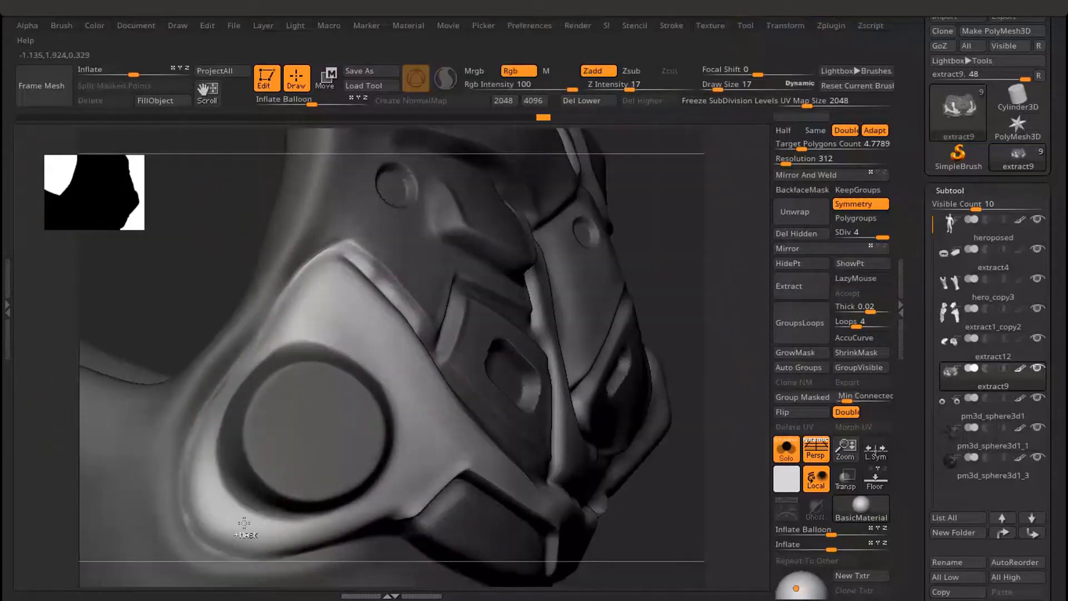
pyautogui.moveTo(243, 523)
pyautogui.mouseDown(button='right')
pyautogui.moveTo(397, 292)
pyautogui.moveTo(392, 325)
pyautogui.mouseUp(button='right')
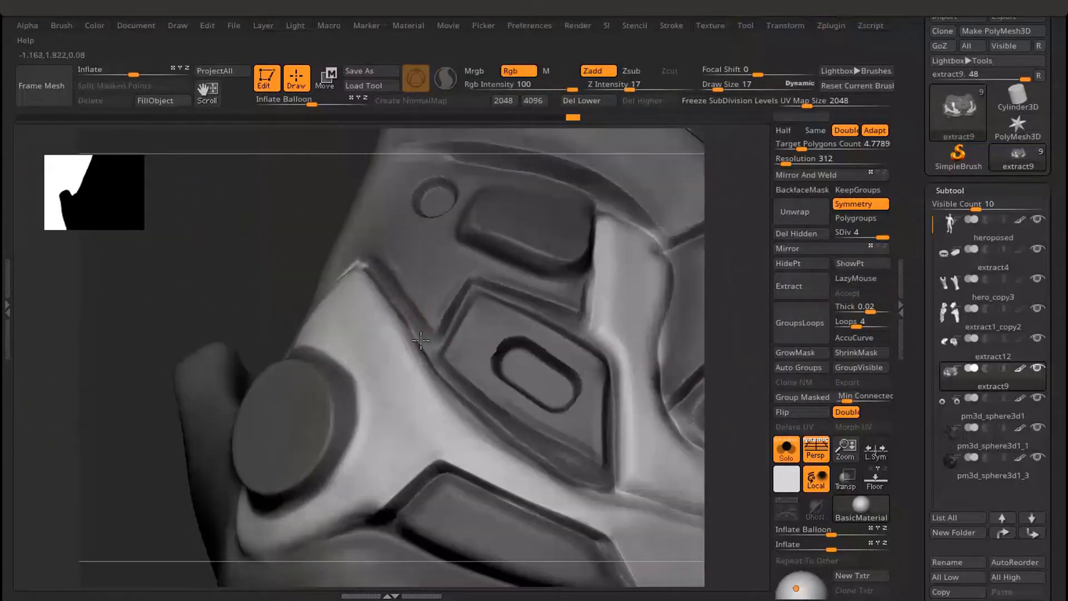
pyautogui.keyDown('shift'); pyautogui.moveTo(392, 325); pyautogui.dragTo(426, 347); pyautogui.keyUp('shift')
pyautogui.moveTo(426, 348)
pyautogui.mouseDown(button='right')
pyautogui.moveTo(551, 381)
pyautogui.moveTo(356, 261)
pyautogui.mouseUp(button='right')
pyautogui.moveTo(391, 357)
pyautogui.keyDown('alt'); pyautogui.mouseDown(button='right')
pyautogui.moveTo(534, 458)
pyautogui.moveTo(453, 303)
pyautogui.moveTo(442, 317)
pyautogui.mouseUp(button='right'); pyautogui.keyUp('alt')
pyautogui.keyDown('shift'); pyautogui.moveTo(442, 317); pyautogui.dragTo(437, 339); pyautogui.keyUp('shift')
pyautogui.moveTo(437, 340)
pyautogui.keyDown('ctrl'); pyautogui.mouseDown(button='right')
pyautogui.moveTo(345, 383)
pyautogui.moveTo(445, 312)
pyautogui.mouseUp(button='right'); pyautogui.keyUp('ctrl')
# - Fill the unmasked bands of the chest armor with a dark olive yellow and clear the mask
pyautogui.keyDown('ctrl'); pyautogui.click(548, 272); pyautogui.keyUp('ctrl')
pyautogui.moveTo(445, 312); pyautogui.dragTo(459, 374, button='right')
pyautogui.press('space')
pyautogui.click(389, 366)
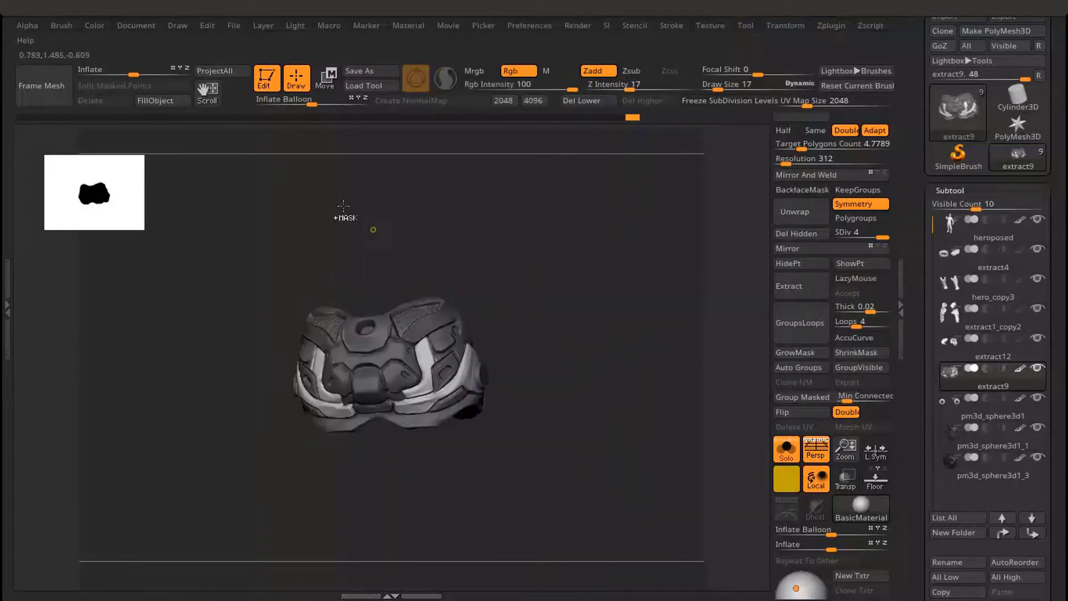
pyautogui.press('space')
pyautogui.click(366, 312)
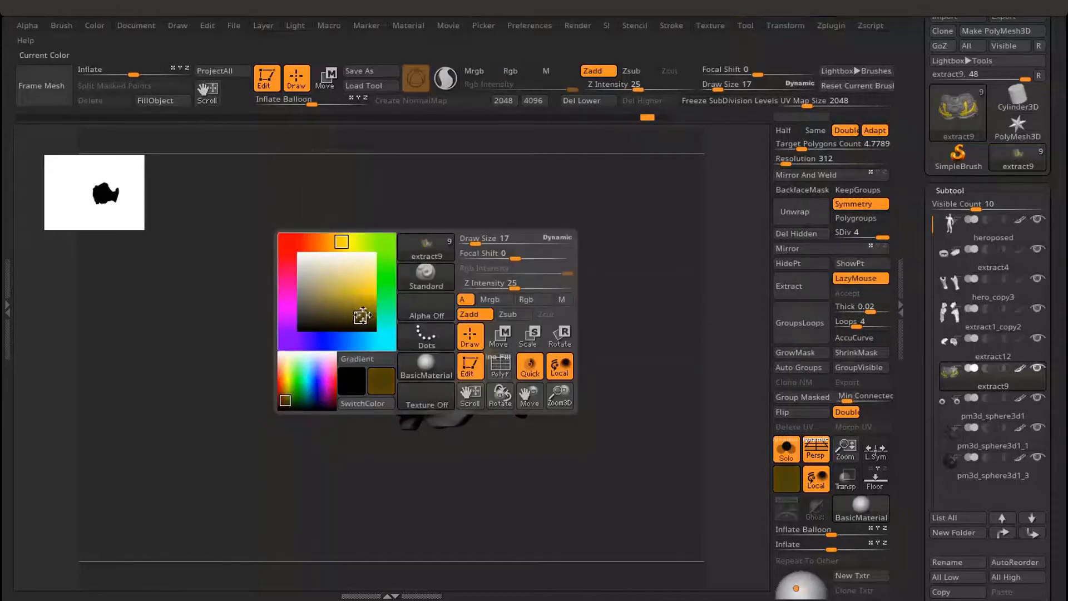
pyautogui.click(317, 296)
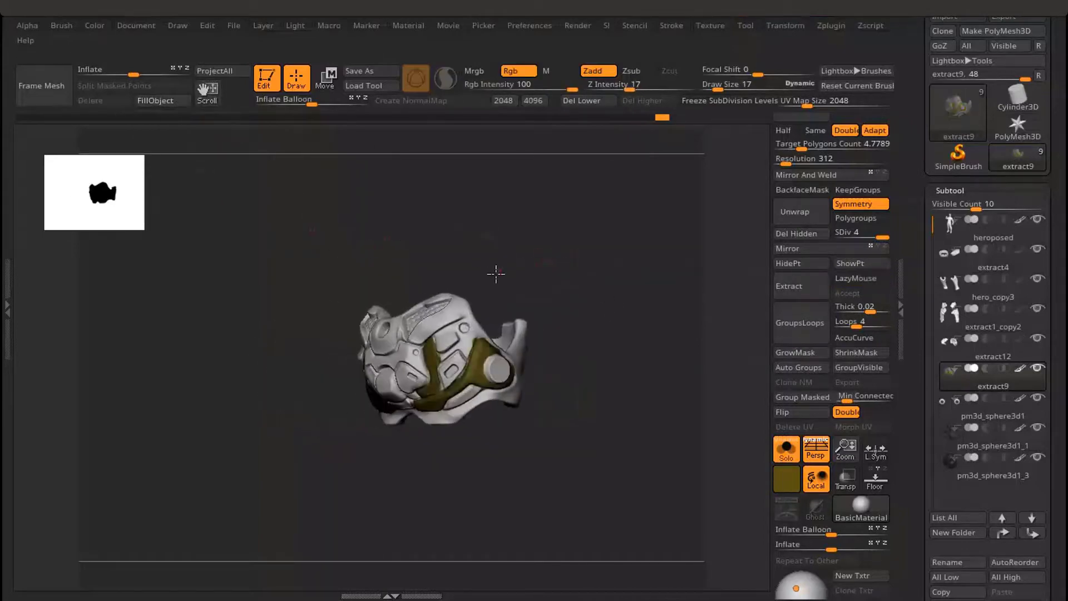
pyautogui.keyDown('alt'); pyautogui.moveTo(256, 343); pyautogui.dragTo(437, 403); pyautogui.keyUp('alt')
# - Pick cyan, switch the brush to Rgb-only painting at draw size 12, and paint the round inset beside the front plate
pyautogui.press('space')
pyautogui.click(486, 397)
pyautogui.click(537, 382)
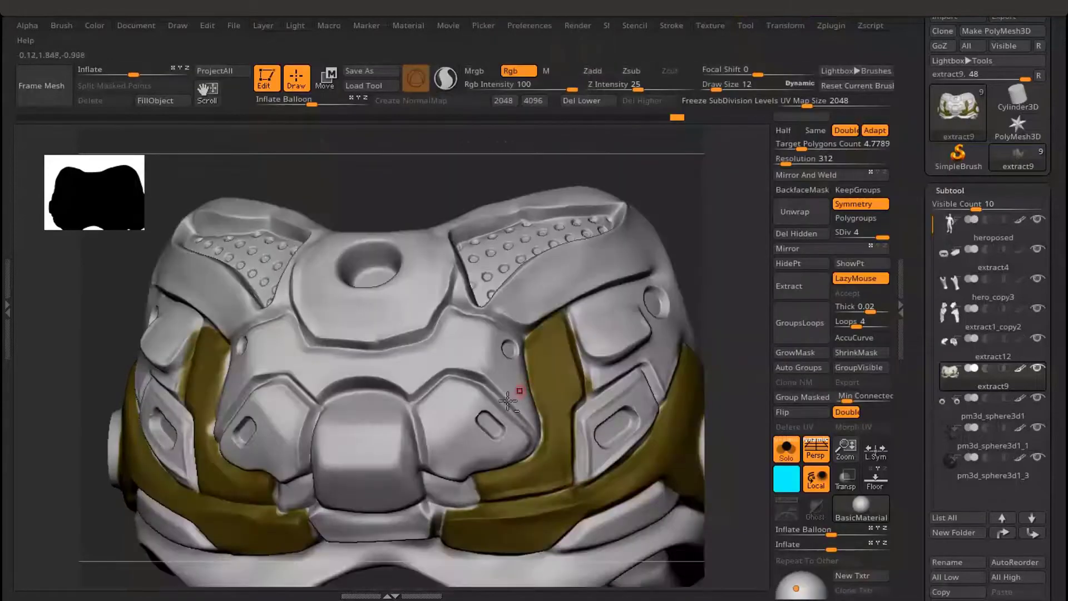
pyautogui.keyDown('ctrl'); pyautogui.moveTo(517, 391); pyautogui.dragTo(469, 358, button='right'); pyautogui.keyUp('ctrl')
pyautogui.press('space')
pyautogui.moveTo(470, 357); pyautogui.dragTo(486, 375)
pyautogui.moveTo(470, 353); pyautogui.dragTo(488, 376)
# - Paint the slot-shaped insets of the chest armor cyan
pyautogui.moveTo(488, 376)
pyautogui.keyDown('ctrl'); pyautogui.mouseDown(button='right')
pyautogui.moveTo(243, 382)
pyautogui.moveTo(362, 356)
pyautogui.mouseUp(button='right'); pyautogui.keyUp('ctrl')
pyautogui.moveTo(381, 343)
pyautogui.mouseDown()
pyautogui.moveTo(363, 356)
pyautogui.moveTo(389, 351)
pyautogui.mouseUp()
pyautogui.keyDown('alt'); pyautogui.moveTo(312, 183); pyautogui.dragTo(512, 287, button='right'); pyautogui.keyUp('alt')
pyautogui.moveTo(512, 281); pyautogui.dragTo(507, 298)
pyautogui.keyDown('alt'); pyautogui.moveTo(299, 531); pyautogui.dragTo(411, 378, button='right'); pyautogui.keyUp('alt')
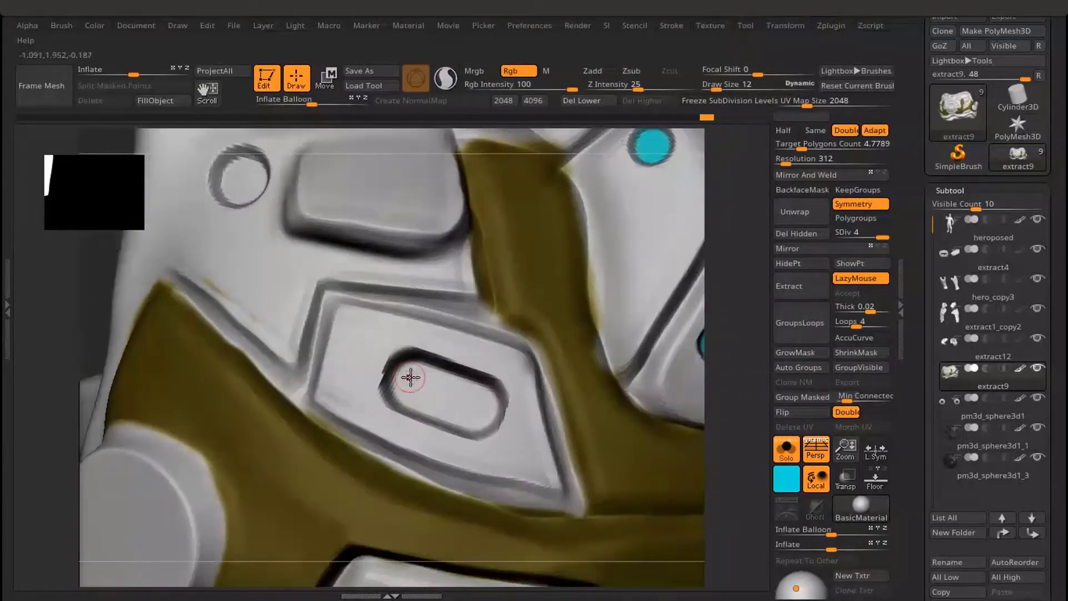
pyautogui.moveTo(465, 416); pyautogui.dragTo(441, 353, button='right')
pyautogui.moveTo(441, 352); pyautogui.dragTo(526, 316, button='right')
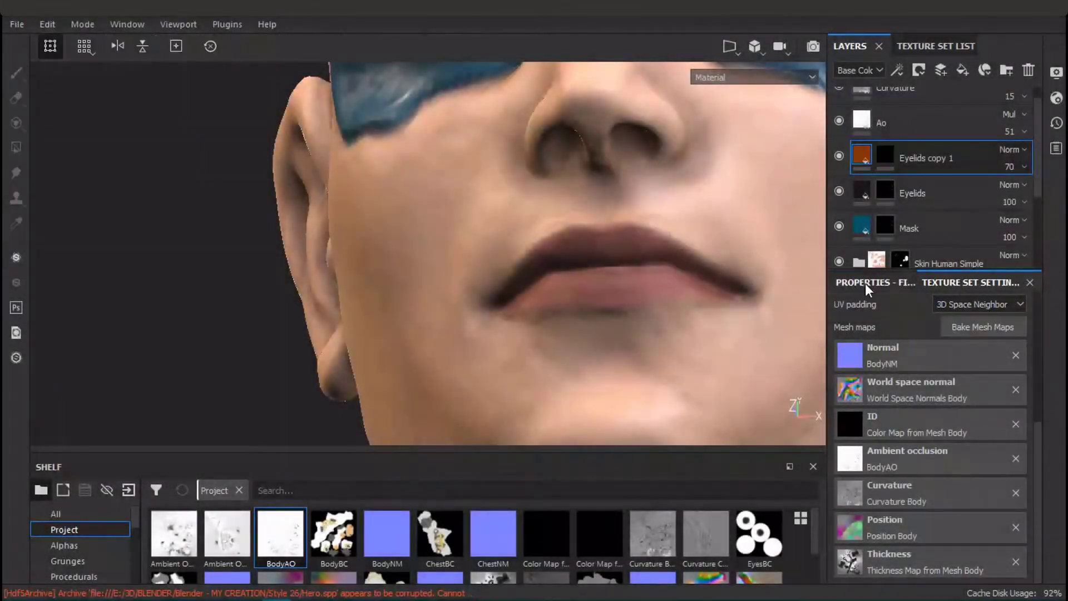
# - Switch to Substance Painter and set the Eyelids copy 1 layer's base color to red, checking the lips up close
pyautogui.click(866, 284)
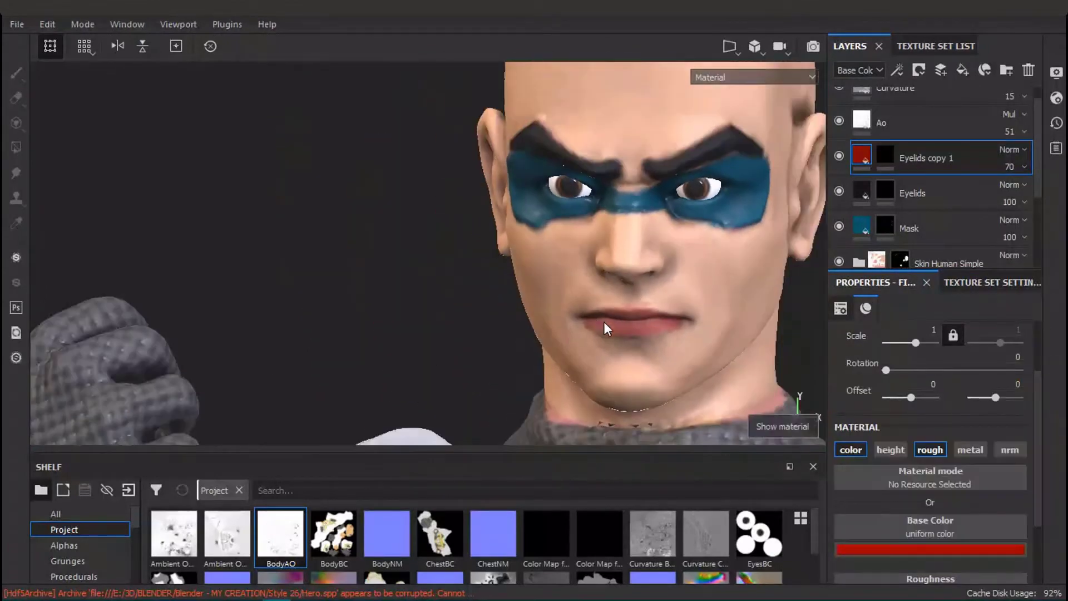
pyautogui.press('c')
pyautogui.press('1')
pyautogui.press('m')
pyautogui.keyDown('alt'); pyautogui.moveTo(423, 312); pyautogui.dragTo(484, 317); pyautogui.keyUp('alt')
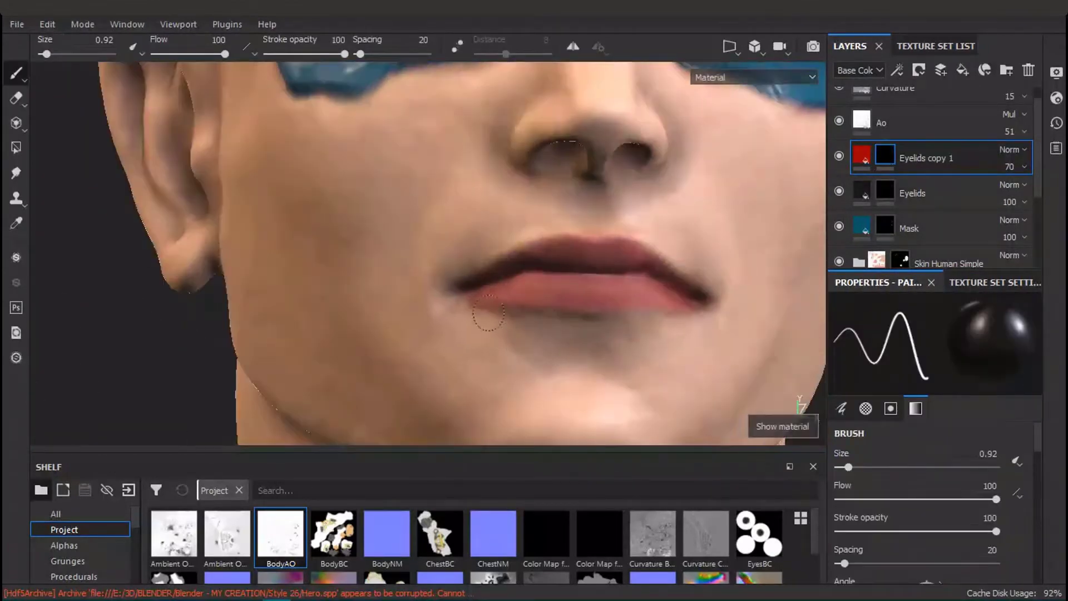
pyautogui.keyDown('alt'); pyautogui.moveTo(630, 343); pyautogui.dragTo(401, 333, button='right'); pyautogui.keyUp('alt')
pyautogui.keyDown('shift'); pyautogui.moveTo(632, 317); pyautogui.dragTo(537, 318, button='right'); pyautogui.keyUp('shift')
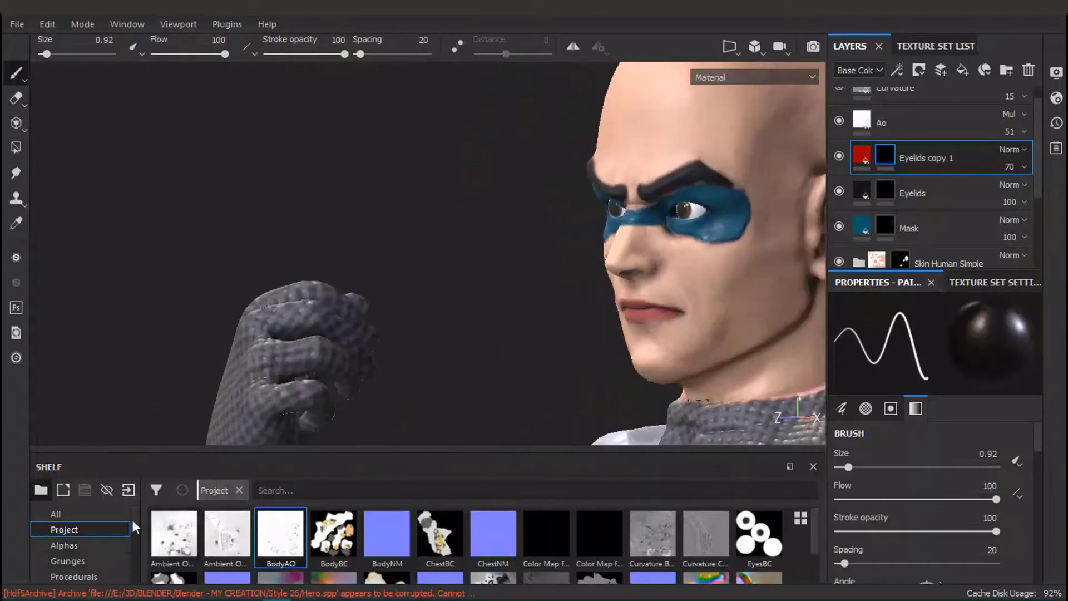
# - Choose the Cement 1 brush and paint soft red blush on the cheek, nose and ear in the Eyelids copy 1 mask
pyautogui.scroll(-3, 111, 529)
pyautogui.click(67, 546)
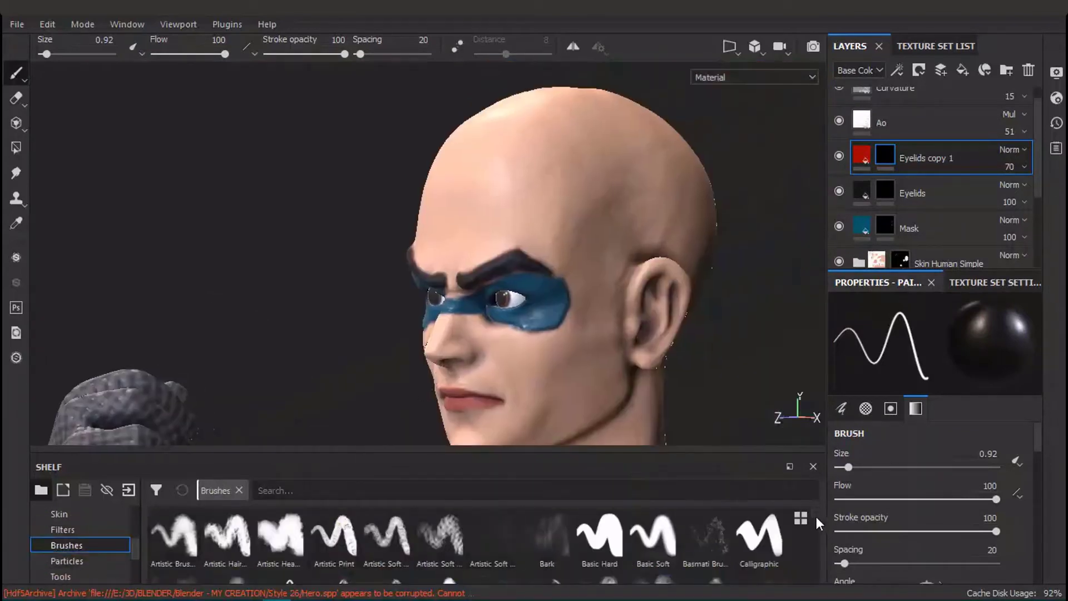
pyautogui.scroll(-2, 818, 523)
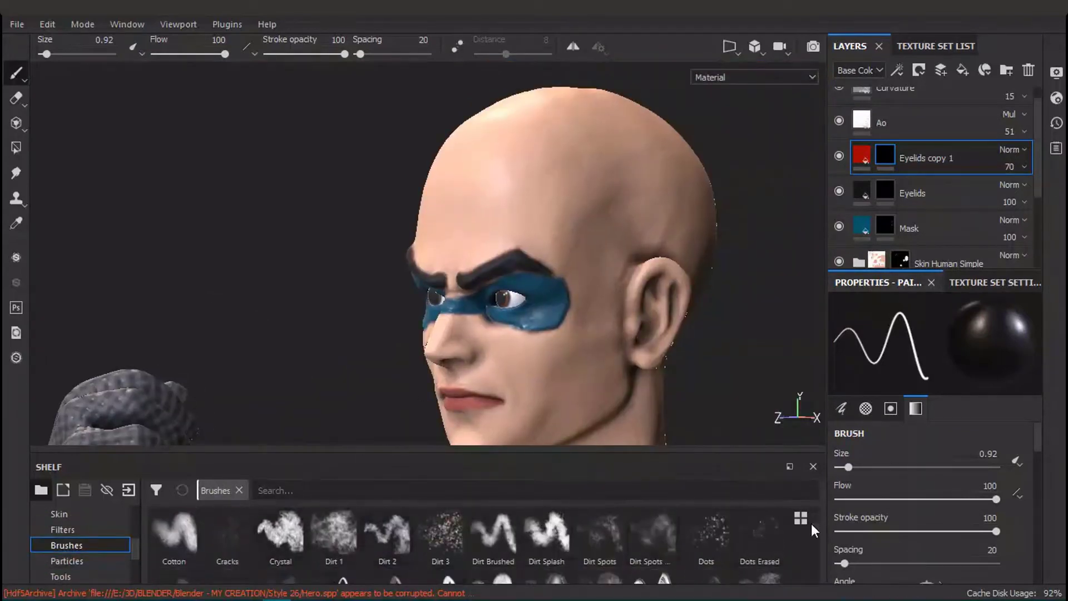
pyautogui.click(173, 549)
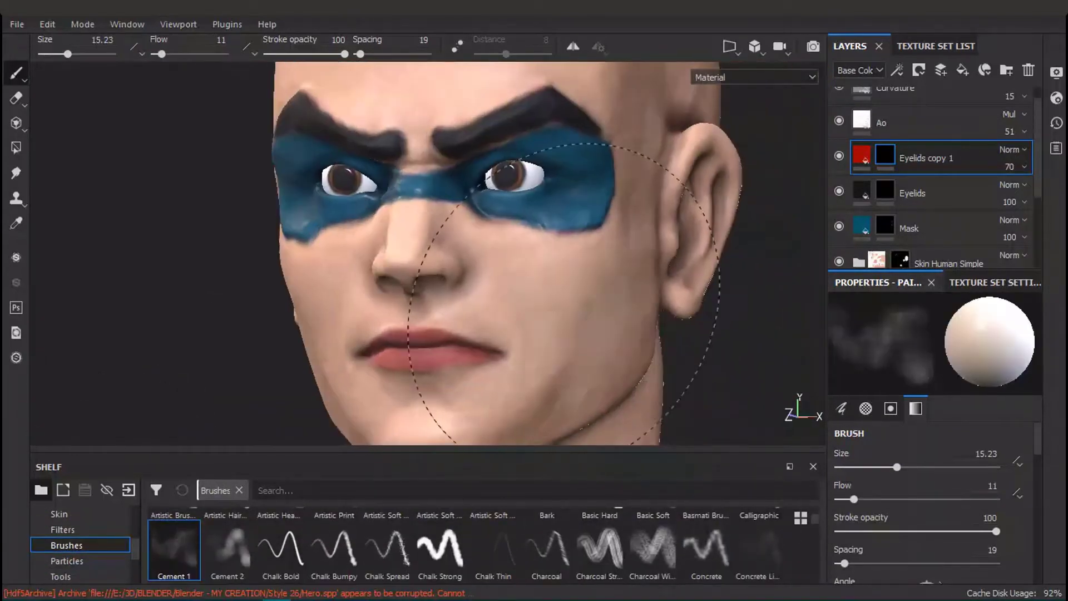
pyautogui.press('c')
pyautogui.keyDown('alt'); pyautogui.moveTo(498, 311); pyautogui.dragTo(551, 278); pyautogui.keyUp('alt')
pyautogui.moveTo(551, 278)
pyautogui.mouseDown()
pyautogui.moveTo(529, 262)
pyautogui.moveTo(548, 290)
pyautogui.mouseUp()
pyautogui.keyDown('alt'); pyautogui.moveTo(473, 287); pyautogui.dragTo(559, 286); pyautogui.keyUp('alt')
pyautogui.scroll(-2, 448, 237)
pyautogui.keyDown('alt'); pyautogui.moveTo(447, 237); pyautogui.dragTo(468, 289); pyautogui.keyUp('alt')
pyautogui.scroll(1, 415, 301)
# - Reduce the Ao layer's opacity to 33
pyautogui.click(1017, 159)
pyautogui.keyDown('alt'); pyautogui.moveTo(740, 289); pyautogui.dragTo(676, 289); pyautogui.keyUp('alt')
pyautogui.scroll(1, 921, 145)
# - Duplicate the Eyelids copy 1 layer and set the duplicate's base color to pure red
pyautogui.click(923, 176)
pyautogui.hotkey('ctrl', 'd')
pyautogui.click(862, 173)
pyautogui.click(874, 560)
pyautogui.click(1040, 392)
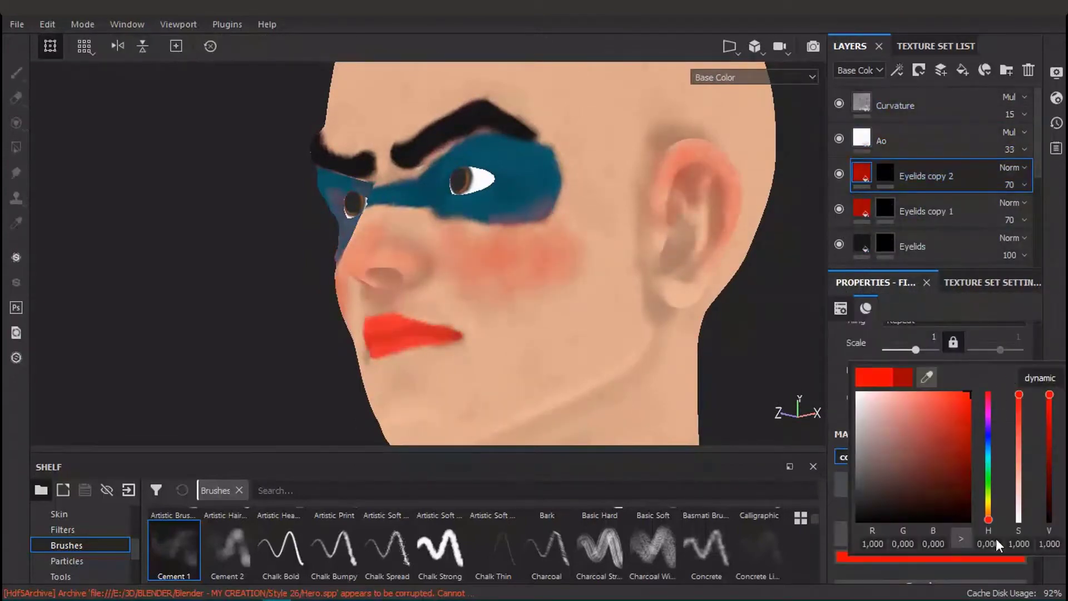
# - Add a fill to the Eyelids copy 2 mask and assign the body curvature map as its grayscale
pyautogui.rightClick(889, 173)
pyautogui.click(937, 216)
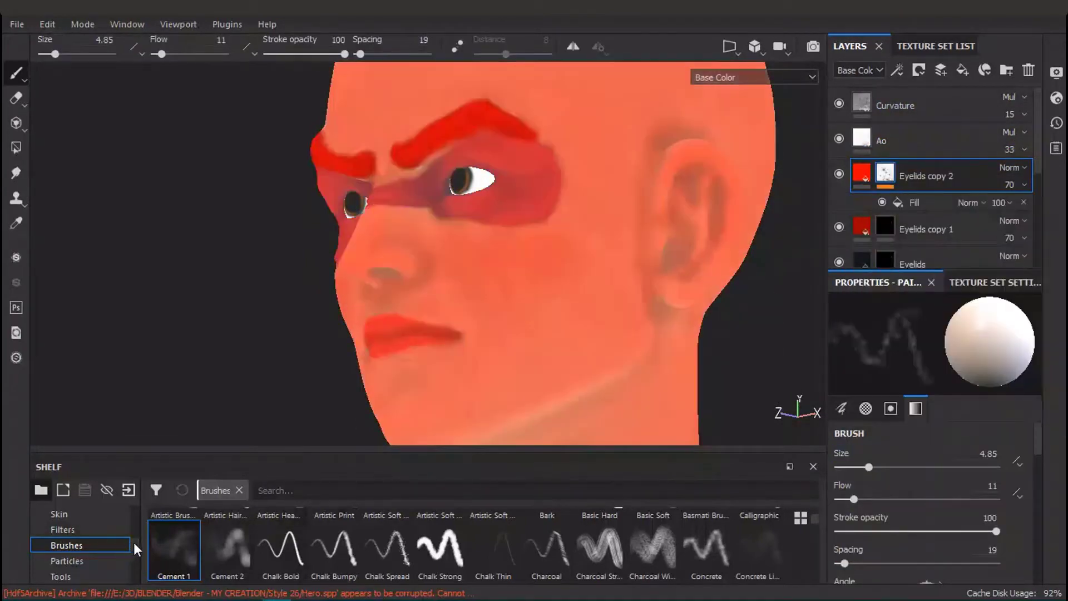
pyautogui.moveTo(135, 549); pyautogui.dragTo(135, 517)
pyautogui.click(64, 529)
pyautogui.click(914, 202)
pyautogui.moveTo(662, 534); pyautogui.dragTo(890, 525)
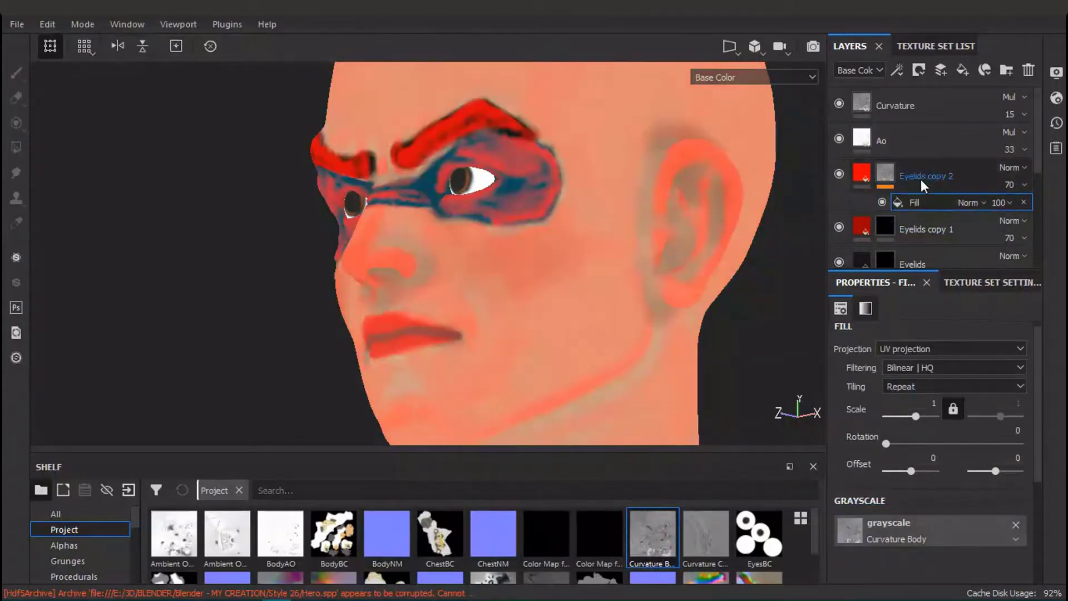
# - Add a Levels effect to the Eyelids copy 2 mask and adjust its midtone level
pyautogui.rightClick(885, 173)
pyautogui.click(923, 124)
pyautogui.keyDown('alt'); pyautogui.moveTo(667, 323); pyautogui.dragTo(756, 325); pyautogui.keyUp('alt')
pyautogui.scroll(-2, 757, 325)
pyautogui.click(921, 202)
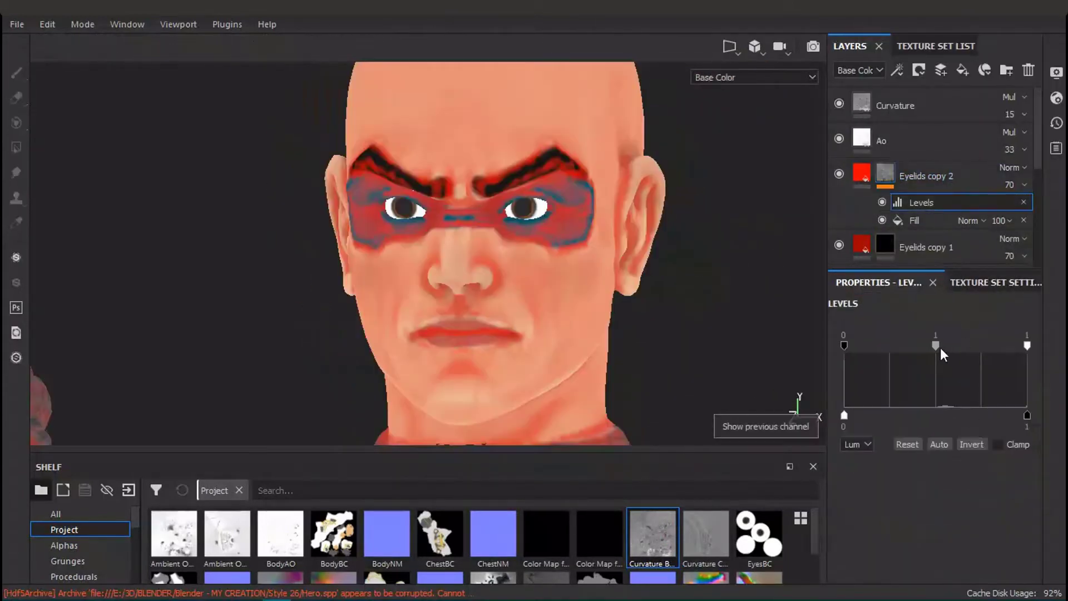
pyautogui.moveTo(941, 351); pyautogui.dragTo(919, 353)
# - Move the Eyelids copy 2 layer below Eyelids copy 1 and set its opacity to 44
pyautogui.moveTo(1038, 160); pyautogui.dragTo(1037, 186)
pyautogui.moveTo(934, 119); pyautogui.dragTo(928, 220)
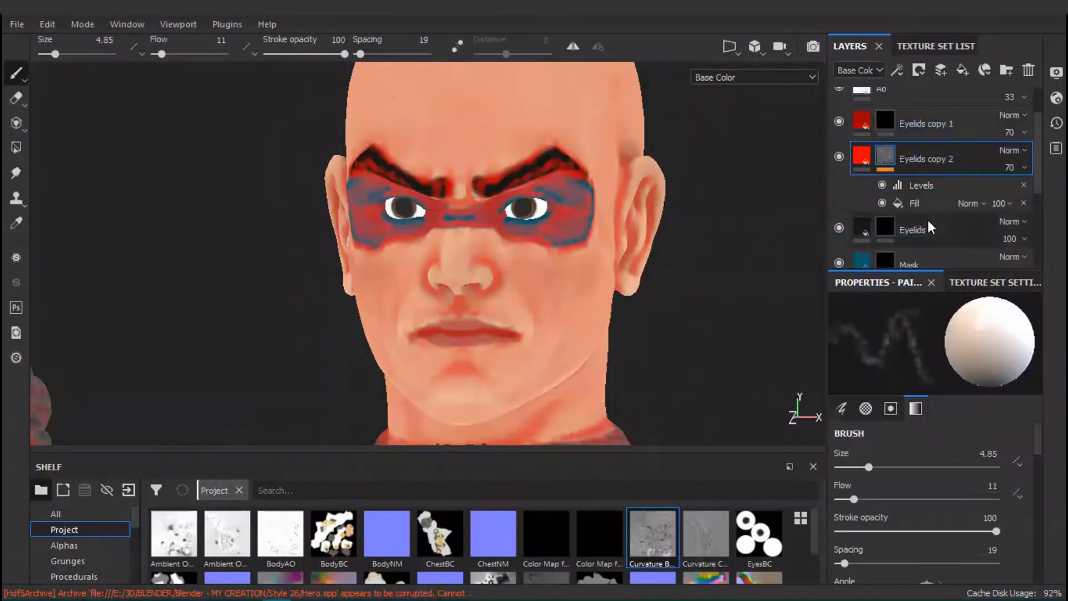
pyautogui.click(1016, 156)
pyautogui.click(979, 16)
pyautogui.click(1011, 170)
pyautogui.moveTo(1018, 200); pyautogui.dragTo(1025, 201)
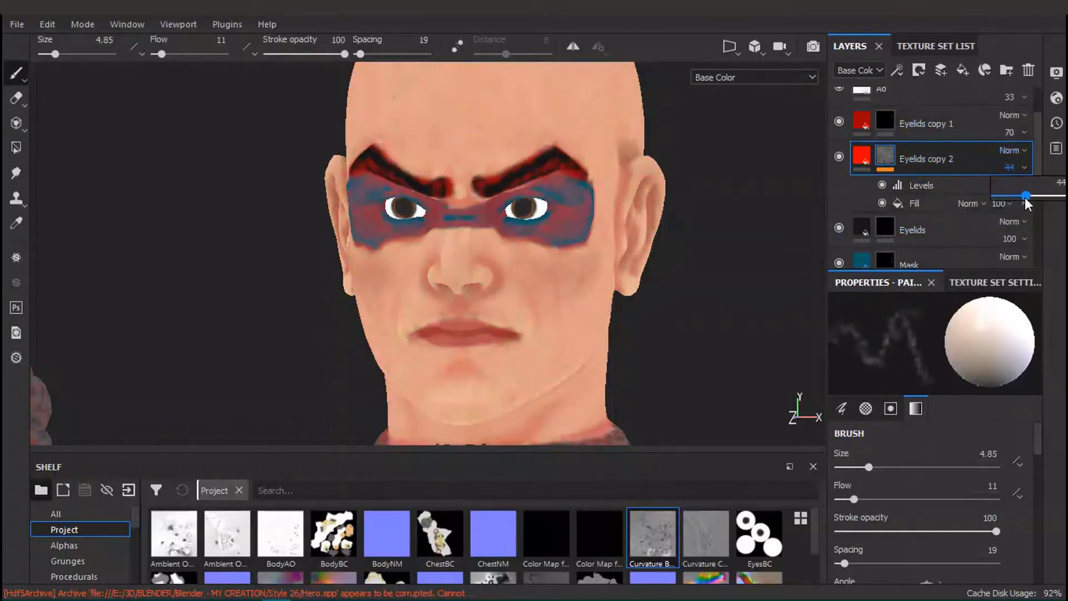
# - Add a Paint effect to the Eyelids copy 2 mask
pyautogui.rightClick(929, 158)
pyautogui.click(924, 26)
pyautogui.scroll(2, 515, 299)
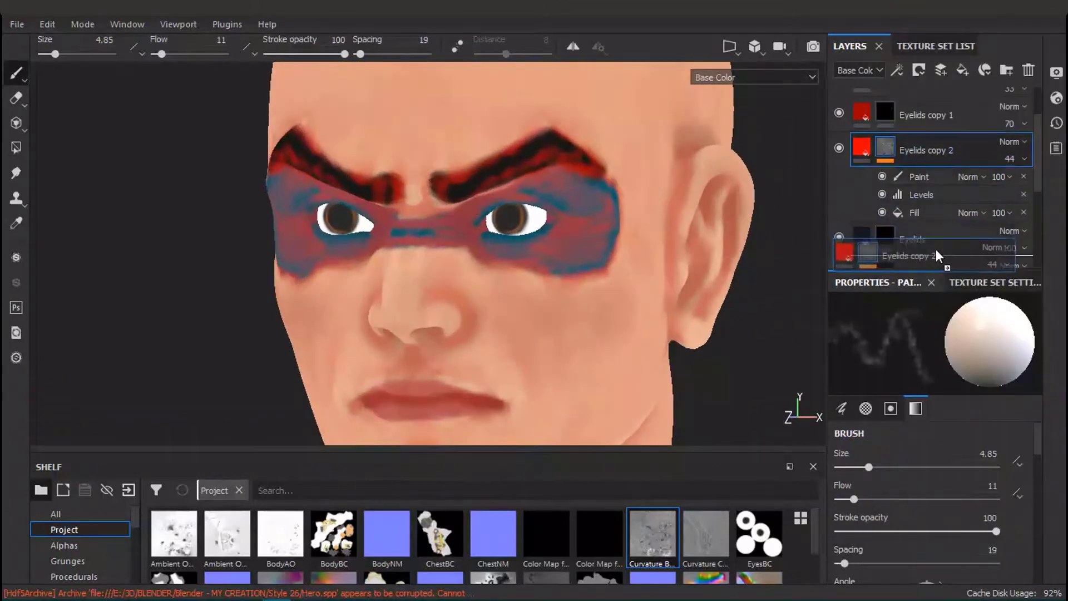
# - Move the Eyelids copy 2 layer below the Mask layer, directly above the Skin Human Simple folder
pyautogui.moveTo(935, 249); pyautogui.dragTo(935, 251)
pyautogui.click(1011, 177)
pyautogui.moveTo(1038, 189); pyautogui.dragTo(1042, 222)
pyautogui.moveTo(928, 124); pyautogui.dragTo(916, 217)
# - Set the Eyelids copy 2 layer's opacity to 40 while checking the red tint on the face
pyautogui.moveTo(390, 326)
pyautogui.keyDown('alt'); pyautogui.mouseDown()
pyautogui.moveTo(510, 316)
pyautogui.moveTo(386, 310)
pyautogui.mouseUp(); pyautogui.keyUp('alt')
pyautogui.scroll(-3, 386, 310)
pyautogui.press('m')
pyautogui.press('c')
pyautogui.scroll(3, 579, 250)
pyautogui.press('x')
pyautogui.moveTo(584, 262)
pyautogui.keyDown('alt'); pyautogui.mouseDown()
pyautogui.moveTo(534, 270)
pyautogui.moveTo(729, 279)
pyautogui.mouseUp(); pyautogui.keyUp('alt')
pyautogui.keyDown('alt'); pyautogui.moveTo(354, 227); pyautogui.dragTo(732, 226); pyautogui.keyUp('alt')
pyautogui.click(1011, 164)
pyautogui.moveTo(970, 187); pyautogui.dragTo(1057, 187)
pyautogui.click(1011, 164)
pyautogui.click(1024, 192)
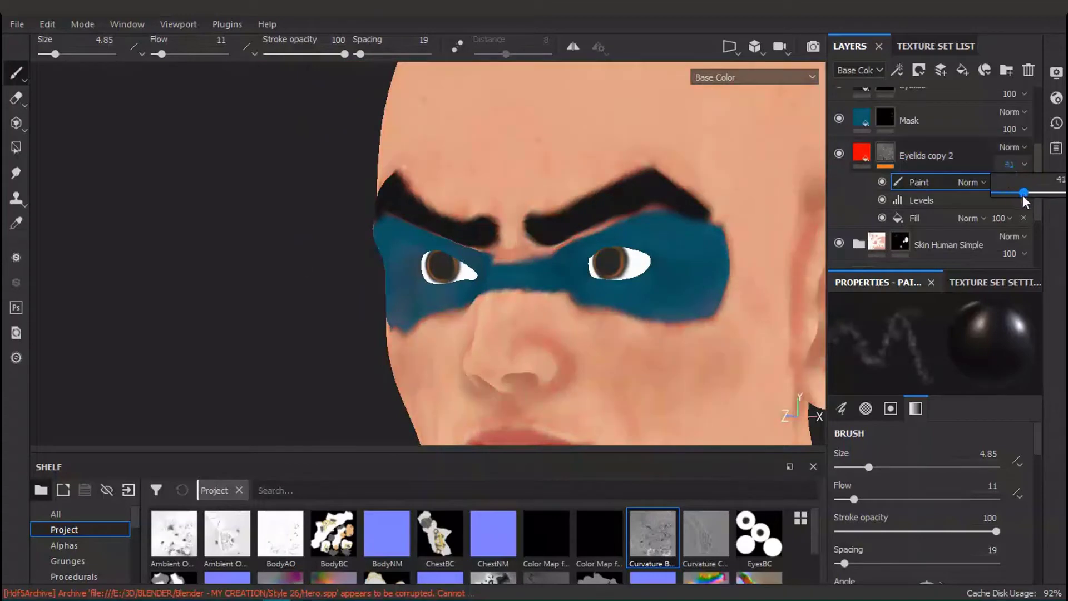
# - Choose the Dirt 1 brush from the Brushes shelf for painting
pyautogui.scroll(-4, 133, 534)
pyautogui.click(83, 561)
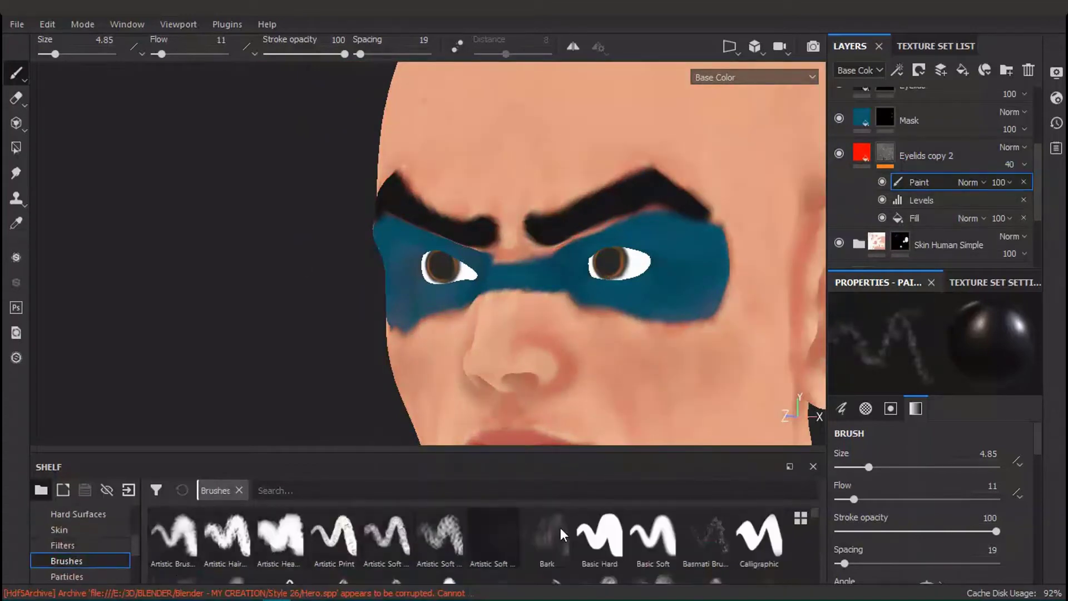
pyautogui.click(325, 540)
pyautogui.moveTo(461, 345)
pyautogui.keyDown('alt'); pyautogui.mouseDown()
pyautogui.moveTo(460, 389)
pyautogui.moveTo(612, 397)
pyautogui.mouseUp(); pyautogui.keyUp('alt')
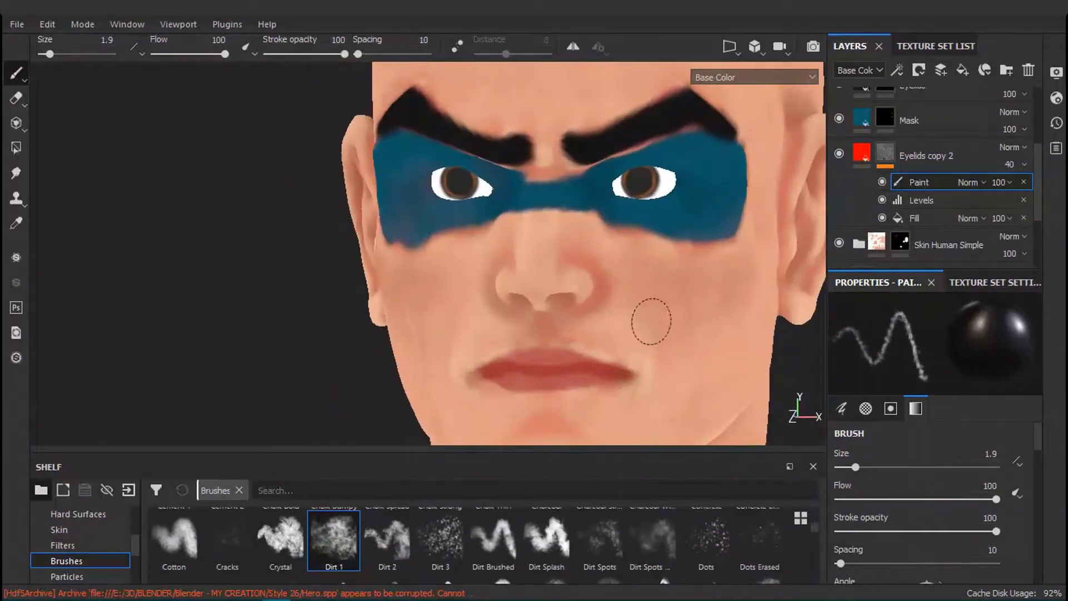
pyautogui.keyDown('alt'); pyautogui.moveTo(684, 316); pyautogui.dragTo(522, 256); pyautogui.keyUp('alt')
pyautogui.scroll(4, 907, 184)
# - Add a Paint effect to the Curvature layer's mask, and give the Ao layer a white mask with a Paint effect
pyautogui.rightClick(907, 103)
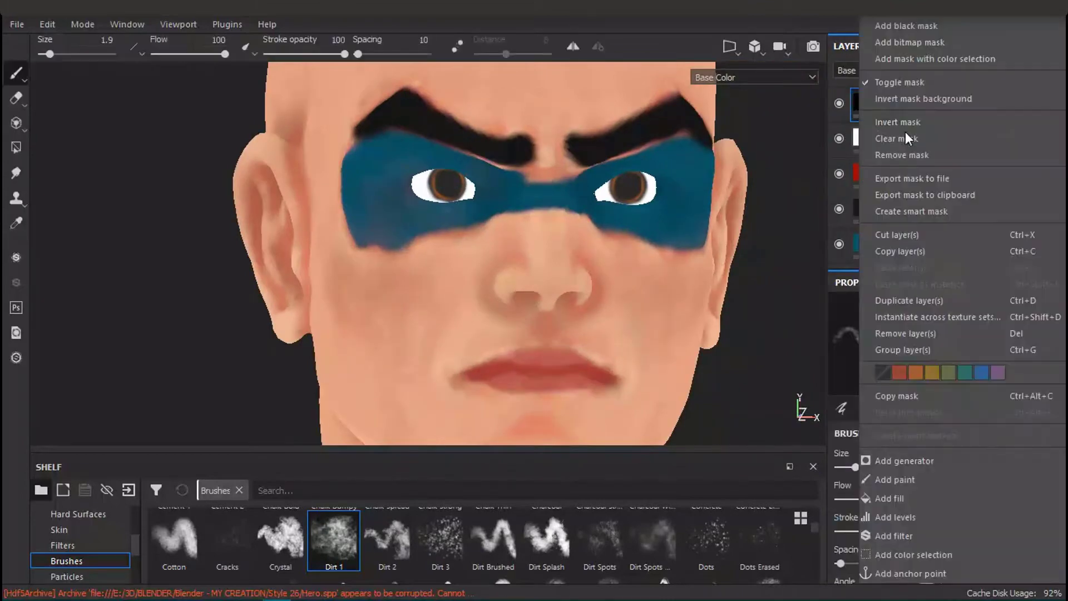
pyautogui.click(894, 480)
pyautogui.moveTo(423, 298)
pyautogui.keyDown('alt'); pyautogui.mouseDown()
pyautogui.moveTo(533, 293)
pyautogui.moveTo(532, 279)
pyautogui.mouseUp(); pyautogui.keyUp('alt')
pyautogui.moveTo(667, 250)
pyautogui.keyDown('alt'); pyautogui.mouseDown()
pyautogui.moveTo(594, 234)
pyautogui.moveTo(637, 268)
pyautogui.moveTo(503, 243)
pyautogui.moveTo(608, 226)
pyautogui.moveTo(699, 195)
pyautogui.mouseUp(); pyautogui.keyUp('alt')
pyautogui.scroll(-2, 503, 243)
pyautogui.rightClick(904, 157)
pyautogui.click(906, 11)
pyautogui.rightClick(890, 157)
pyautogui.click(894, 479)
# - Examine the face's skin, mask and lips from several angles in the material and single-channel views
pyautogui.moveTo(668, 267)
pyautogui.keyDown('alt'); pyautogui.mouseDown()
pyautogui.moveTo(612, 234)
pyautogui.moveTo(748, 231)
pyautogui.mouseUp(); pyautogui.keyUp('alt')
pyautogui.keyDown('alt'); pyautogui.moveTo(422, 251); pyautogui.dragTo(382, 269); pyautogui.keyUp('alt')
pyautogui.keyDown('alt'); pyautogui.moveTo(634, 295); pyautogui.dragTo(482, 252); pyautogui.keyUp('alt')
pyautogui.keyDown('alt'); pyautogui.moveTo(482, 253); pyautogui.dragTo(562, 438, button='right'); pyautogui.keyUp('alt')
pyautogui.keyDown('alt'); pyautogui.moveTo(312, 156); pyautogui.dragTo(434, 245, button='middle'); pyautogui.keyUp('alt')
pyautogui.keyDown('alt'); pyautogui.moveTo(434, 245); pyautogui.dragTo(348, 283, button='right'); pyautogui.keyUp('alt')
pyautogui.press('m')
pyautogui.keyDown('alt'); pyautogui.moveTo(695, 328); pyautogui.dragTo(501, 334); pyautogui.keyUp('alt')
pyautogui.moveTo(389, 334)
pyautogui.keyDown('alt'); pyautogui.mouseDown()
pyautogui.moveTo(546, 338)
pyautogui.moveTo(501, 334)
pyautogui.mouseUp(); pyautogui.keyUp('alt')
pyautogui.press('c')
pyautogui.keyDown('alt'); pyautogui.moveTo(484, 278); pyautogui.dragTo(520, 248, button='right'); pyautogui.keyUp('alt')
pyautogui.keyDown('alt'); pyautogui.moveTo(519, 248); pyautogui.dragTo(579, 248); pyautogui.keyUp('alt')
# - Rename the Eyelids copy 2 layer as Red Curvature and select its Paint effect
pyautogui.click(926, 211)
pyautogui.scroll(-3, 927, 212)
pyautogui.click(923, 227)
pyautogui.keyDown('alt'); pyautogui.moveTo(579, 238); pyautogui.dragTo(651, 223, button='right'); pyautogui.keyUp('alt')
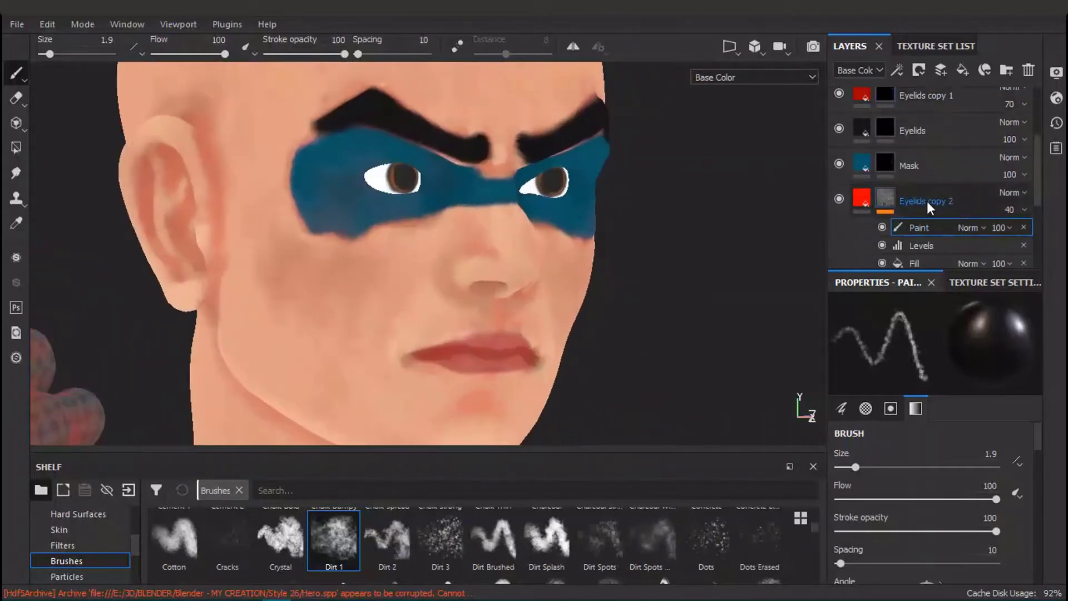
pyautogui.click(911, 209)
pyautogui.write('C')
pyautogui.press('BackSpace')
pyautogui.write('Red Curvature')
pyautogui.press('Return')
pyautogui.click(919, 227)
# - Examine the lips up close in the material and base color views and check the Eyelids copy 1 layer's fill and mask
pyautogui.moveTo(578, 272)
pyautogui.keyDown('alt'); pyautogui.mouseDown()
pyautogui.moveTo(505, 264)
pyautogui.moveTo(434, 284)
pyautogui.moveTo(526, 308)
pyautogui.mouseUp(); pyautogui.keyUp('alt')
pyautogui.scroll(3, 946, 161)
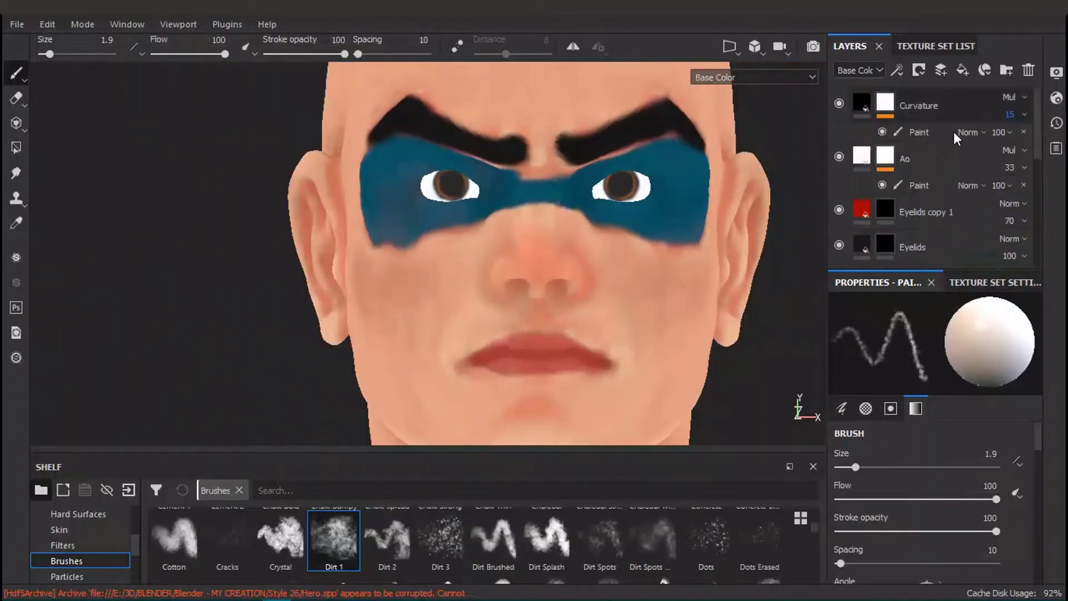
pyautogui.click(952, 134)
pyautogui.press('m')
pyautogui.keyDown('alt'); pyautogui.moveTo(611, 361); pyautogui.dragTo(501, 365); pyautogui.keyUp('alt')
pyautogui.moveTo(1038, 156); pyautogui.dragTo(1039, 166)
pyautogui.click(885, 190)
pyautogui.keyDown('alt'); pyautogui.moveTo(503, 356); pyautogui.dragTo(570, 348); pyautogui.keyUp('alt')
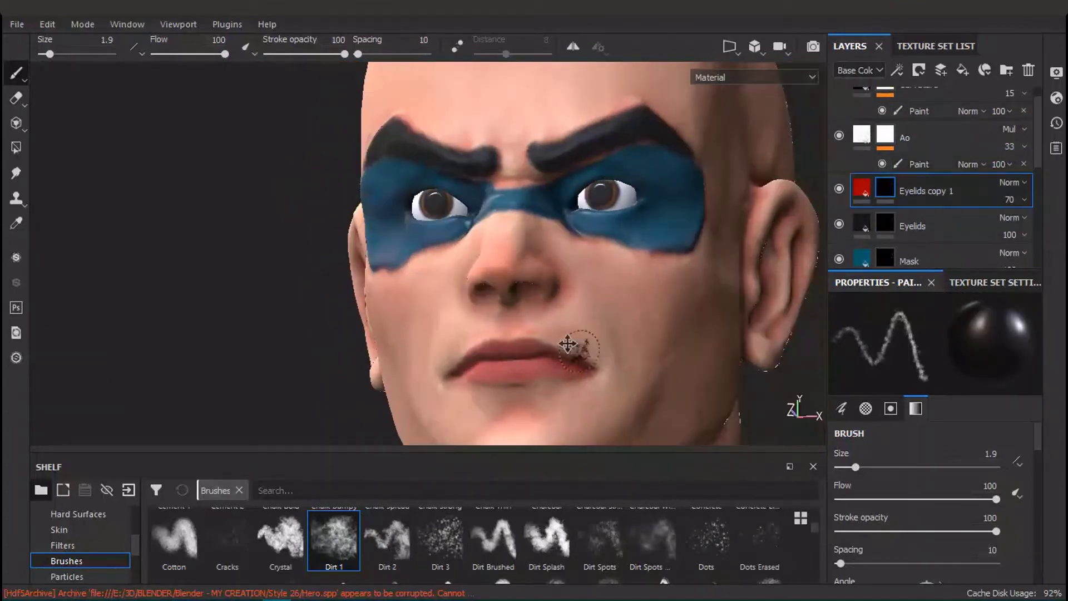
pyautogui.keyDown('alt'); pyautogui.moveTo(569, 349); pyautogui.dragTo(715, 452, button='right'); pyautogui.keyUp('alt')
pyautogui.keyDown('alt'); pyautogui.moveTo(715, 452); pyautogui.dragTo(726, 244, button='middle'); pyautogui.keyUp('alt')
pyautogui.press('c')
pyautogui.click(861, 190)
pyautogui.moveTo(1038, 450)
pyautogui.mouseDown()
pyautogui.moveTo(1041, 470)
pyautogui.moveTo(1040, 455)
pyautogui.mouseUp()
pyautogui.moveTo(1038, 166); pyautogui.dragTo(1024, 145)
# - Add a fill layer above Eyelids copy 1 with only the roughness channel enabled
pyautogui.click(961, 71)
pyautogui.click(857, 391)
pyautogui.click(890, 391)
pyautogui.click(974, 393)
pyautogui.click(1009, 393)
# - Name the roughness fill layer Rough lips and add a black mask to it
pyautogui.doubleClick(913, 213)
pyautogui.write('R')
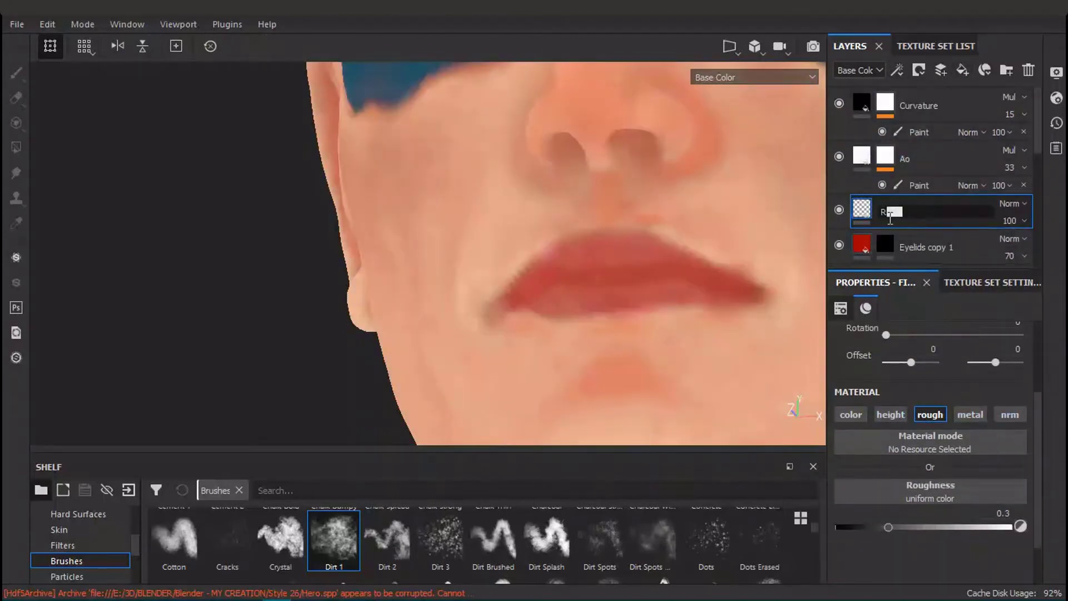
pyautogui.write('m')
pyautogui.rightClick(946, 207)
pyautogui.click(921, 25)
pyautogui.keyDown('alt'); pyautogui.moveTo(562, 239); pyautogui.dragTo(608, 258); pyautogui.keyUp('alt')
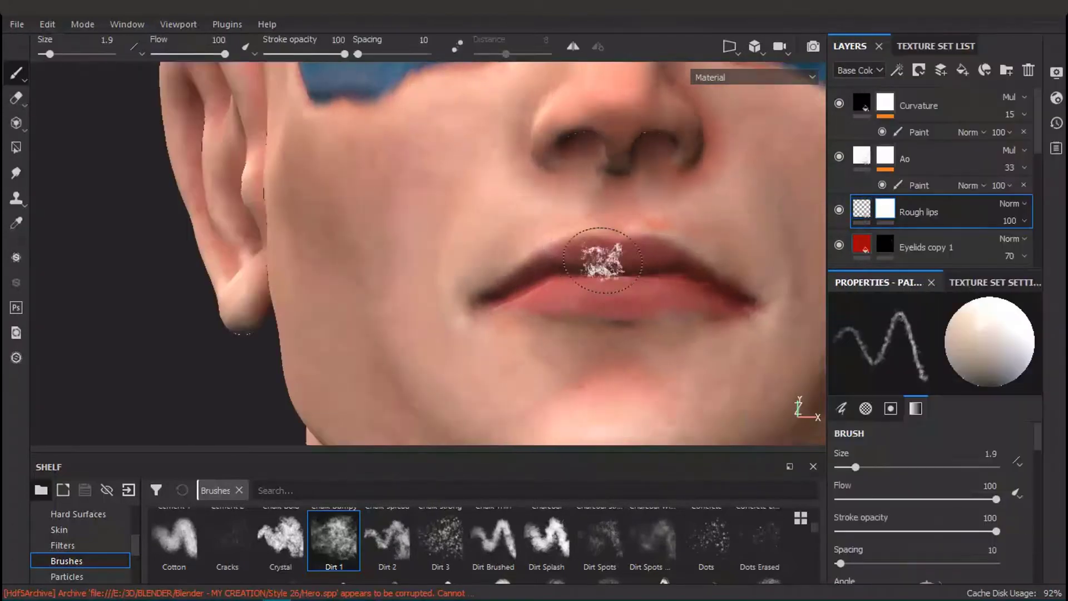
# - Paint the lips into the Rough lips mask with the Basic Soft brush at size 0.85, viewing the roughness channel
pyautogui.keyDown('alt'); pyautogui.moveTo(608, 257); pyautogui.dragTo(499, 285, button='right'); pyautogui.keyUp('alt')
pyautogui.moveTo(814, 527); pyautogui.dragTo(814, 522)
pyautogui.keyDown('ctrl'); pyautogui.moveTo(645, 299); pyautogui.dragTo(602, 287, button='right'); pyautogui.keyUp('ctrl')
pyautogui.press('c')
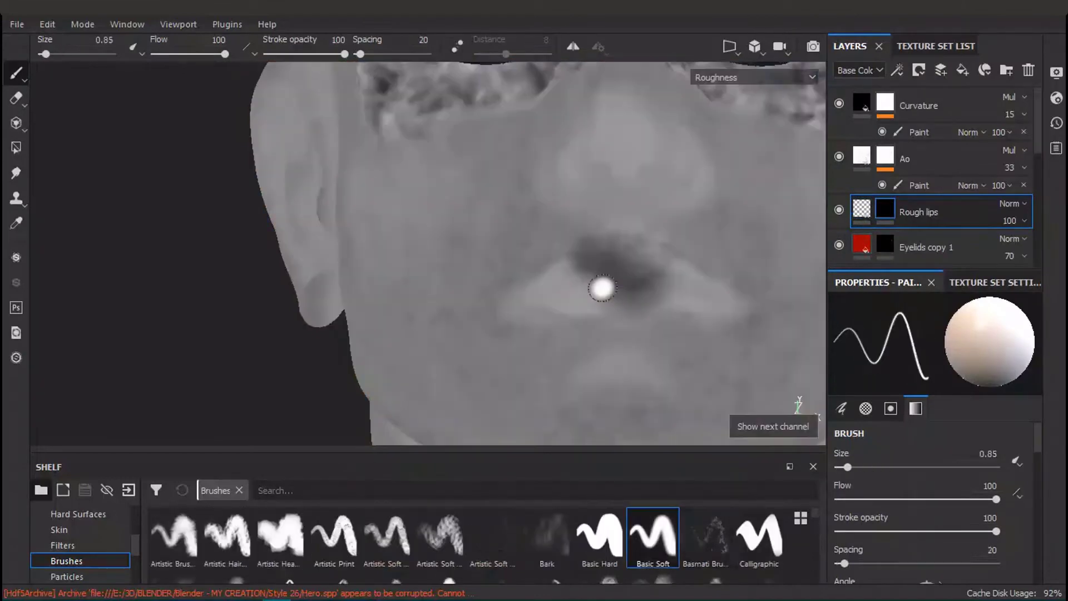
pyautogui.moveTo(579, 280); pyautogui.dragTo(690, 284)
pyautogui.keyDown('alt'); pyautogui.moveTo(648, 253); pyautogui.dragTo(639, 285); pyautogui.keyUp('alt')
pyautogui.keyDown('alt'); pyautogui.moveTo(706, 289); pyautogui.dragTo(688, 340); pyautogui.keyUp('alt')
pyautogui.press('m')
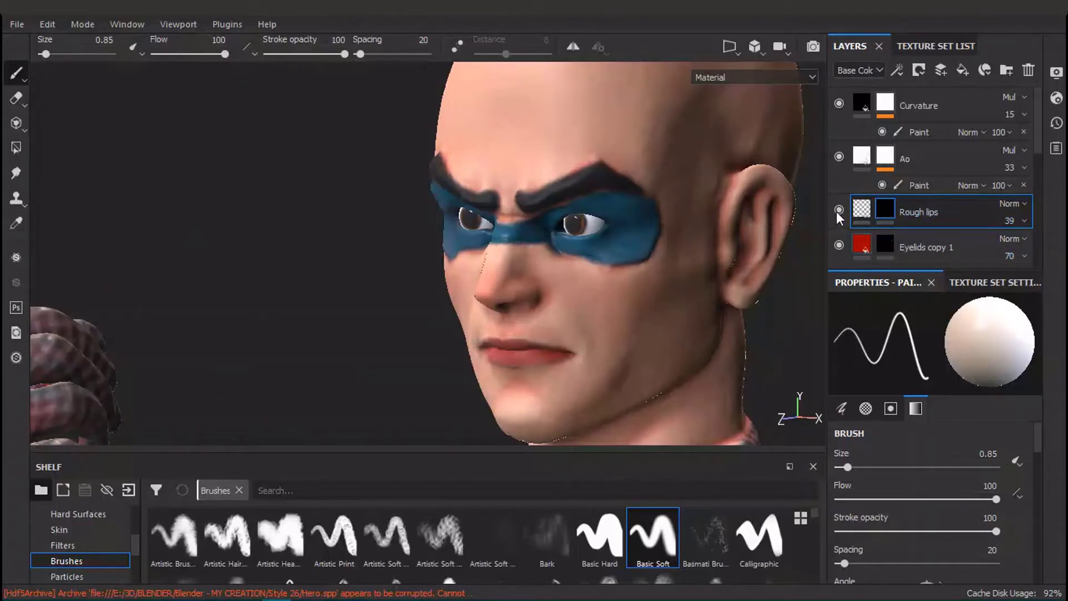
# - Set the Rough lips layer's opacity to 19, checking the lips' shine on the model
pyautogui.press('c')
pyautogui.keyDown('alt'); pyautogui.moveTo(668, 312); pyautogui.dragTo(510, 376); pyautogui.keyUp('alt')
pyautogui.press('m')
pyautogui.click(1014, 220)
pyautogui.moveTo(1021, 248); pyautogui.dragTo(1005, 248)
pyautogui.keyDown('alt'); pyautogui.moveTo(768, 345); pyautogui.dragTo(684, 337); pyautogui.keyUp('alt')
pyautogui.scroll(-5, 630, 377)
pyautogui.scroll(4, 586, 334)
# - Set the Eyelids fill layer's roughness to 0.52
pyautogui.press('m')
pyautogui.press('c')
pyautogui.scroll(-3, 1045, 163)
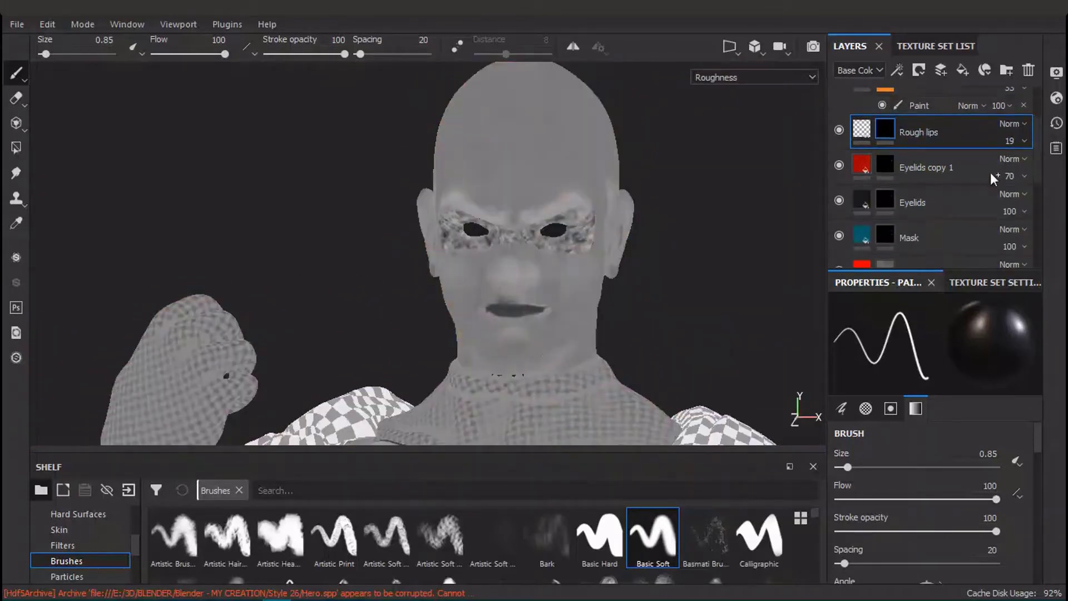
pyautogui.click(918, 203)
pyautogui.scroll(-2, 945, 449)
pyautogui.scroll(3, 636, 388)
pyautogui.press('m')
pyautogui.keyDown('alt'); pyautogui.moveTo(667, 334); pyautogui.dragTo(590, 334); pyautogui.keyUp('alt')
pyautogui.scroll(-2, 589, 333)
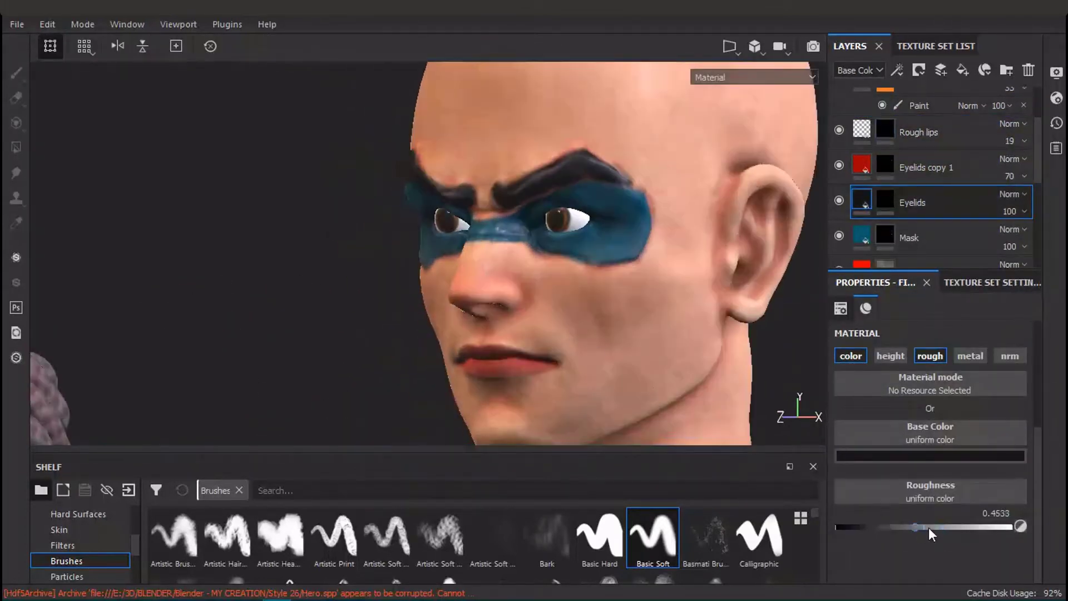
pyautogui.click(927, 527)
# - Show only the Body and Eyes texture sets, hiding the armor pieces and belt
pyautogui.keyDown('alt'); pyautogui.moveTo(612, 393); pyautogui.dragTo(608, 284, button='middle'); pyautogui.keyUp('alt')
pyautogui.keyDown('alt'); pyautogui.moveTo(608, 283); pyautogui.dragTo(651, 300); pyautogui.keyUp('alt')
pyautogui.click(936, 46)
pyautogui.click(853, 74)
pyautogui.keyDown('alt'); pyautogui.moveTo(545, 289); pyautogui.dragTo(583, 318); pyautogui.keyUp('alt')
# - Cycle through the head's texture channels and baked mesh maps, including ambient occlusion and thickness, then examine the base color
pyautogui.hotkey('shift', 'c')
pyautogui.hotkey('shift', 'c')
pyautogui.hotkey('shift', 'c')
pyautogui.hotkey('shift', 'c')
pyautogui.hotkey('shift', 'b')
pyautogui.hotkey('shift', 'b')
pyautogui.hotkey('shift', 'b')
pyautogui.hotkey('shift', 'b')
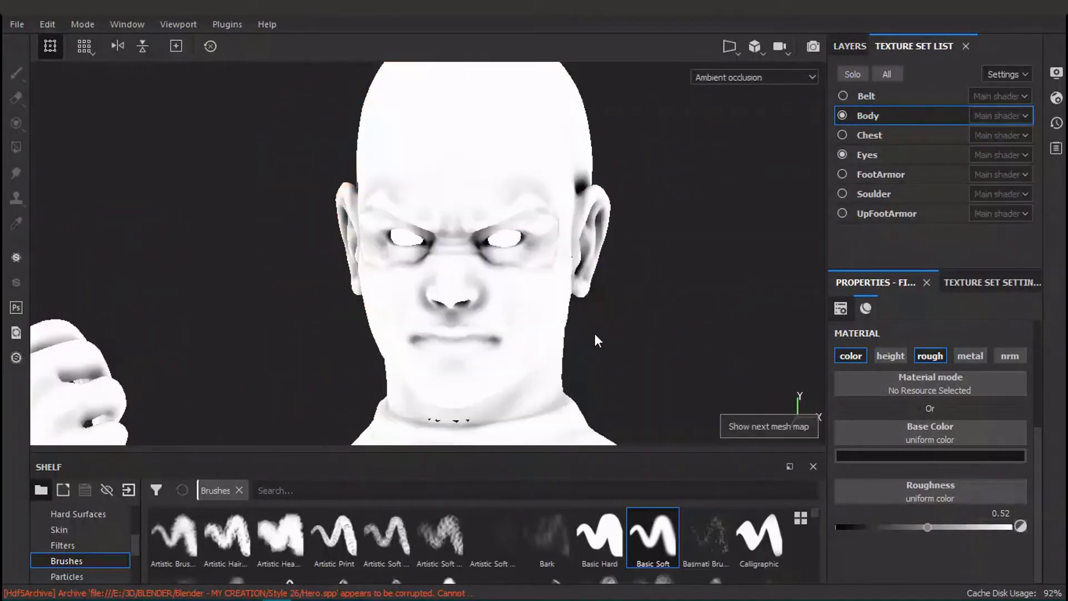
pyautogui.hotkey('shift', 'b')
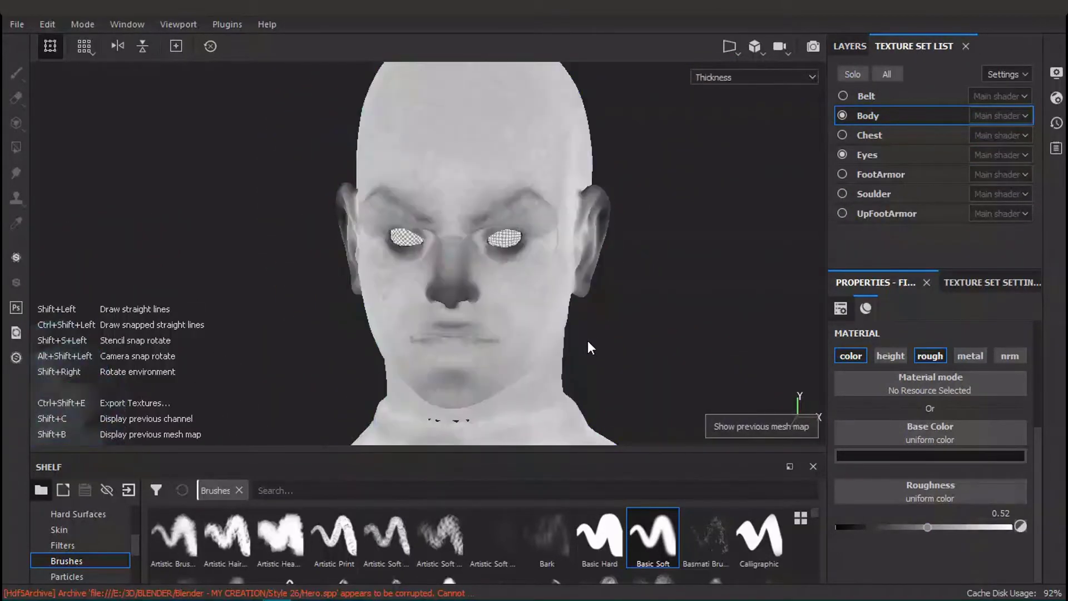
pyautogui.press('m')
pyautogui.keyDown('alt'); pyautogui.moveTo(588, 348); pyautogui.dragTo(695, 306); pyautogui.keyUp('alt')
pyautogui.press('c')
pyautogui.keyDown('alt'); pyautogui.moveTo(696, 307); pyautogui.dragTo(377, 317, button='right'); pyautogui.keyUp('alt')
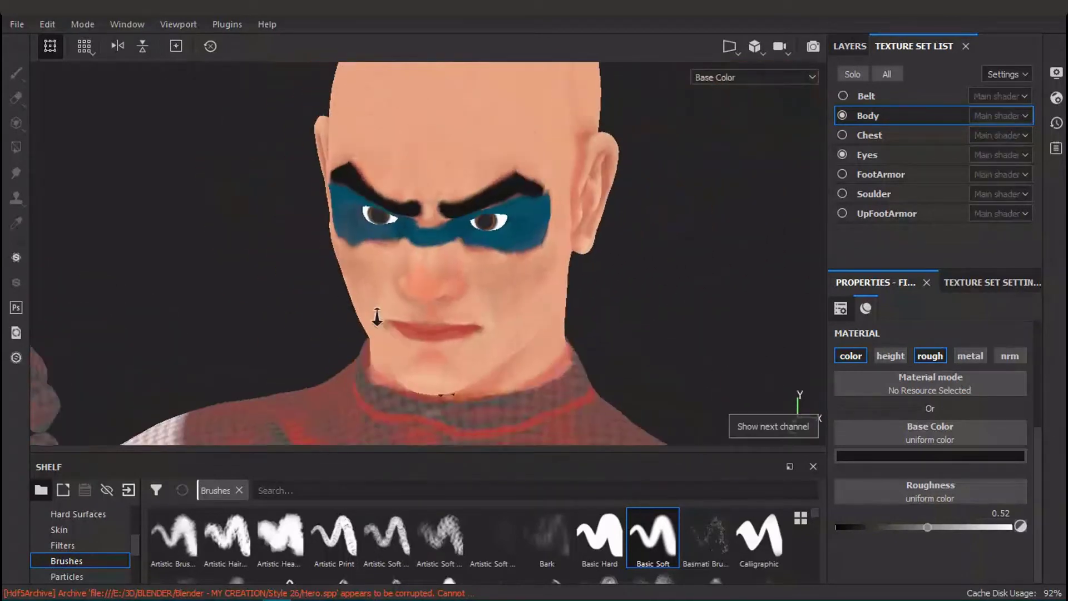
pyautogui.keyDown('alt'); pyautogui.moveTo(377, 317); pyautogui.dragTo(701, 262, button='middle'); pyautogui.keyUp('alt')
pyautogui.keyDown('alt'); pyautogui.moveTo(701, 262); pyautogui.dragTo(779, 267); pyautogui.keyUp('alt')
# - Group the Red Curvature layer into a folder and add a black mask to that folder
pyautogui.click(849, 46)
pyautogui.moveTo(1038, 162); pyautogui.dragTo(1038, 137)
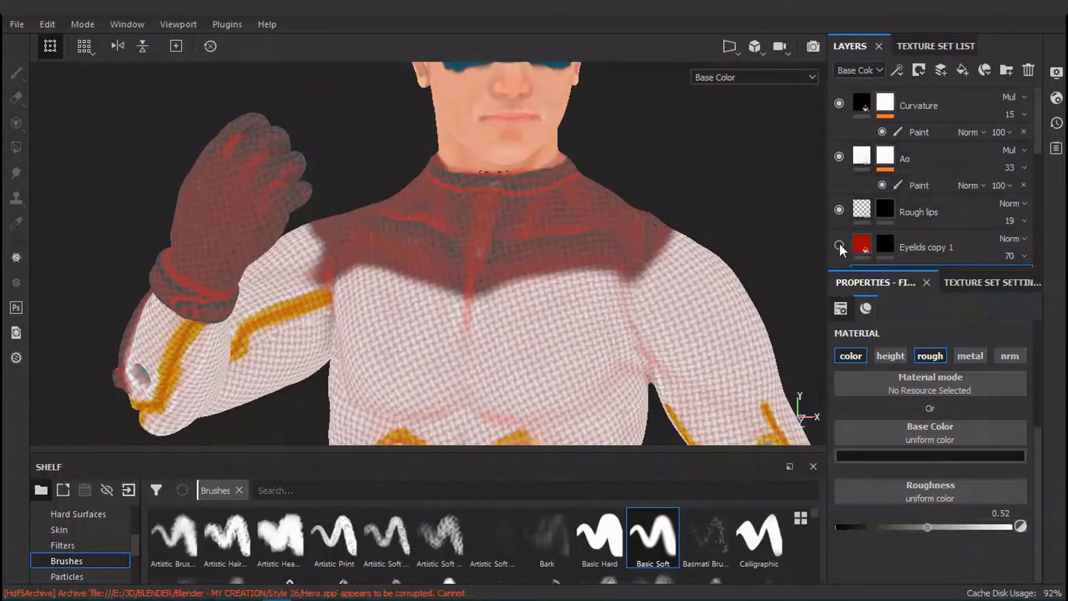
pyautogui.scroll(-3, 864, 249)
pyautogui.rightClick(926, 205)
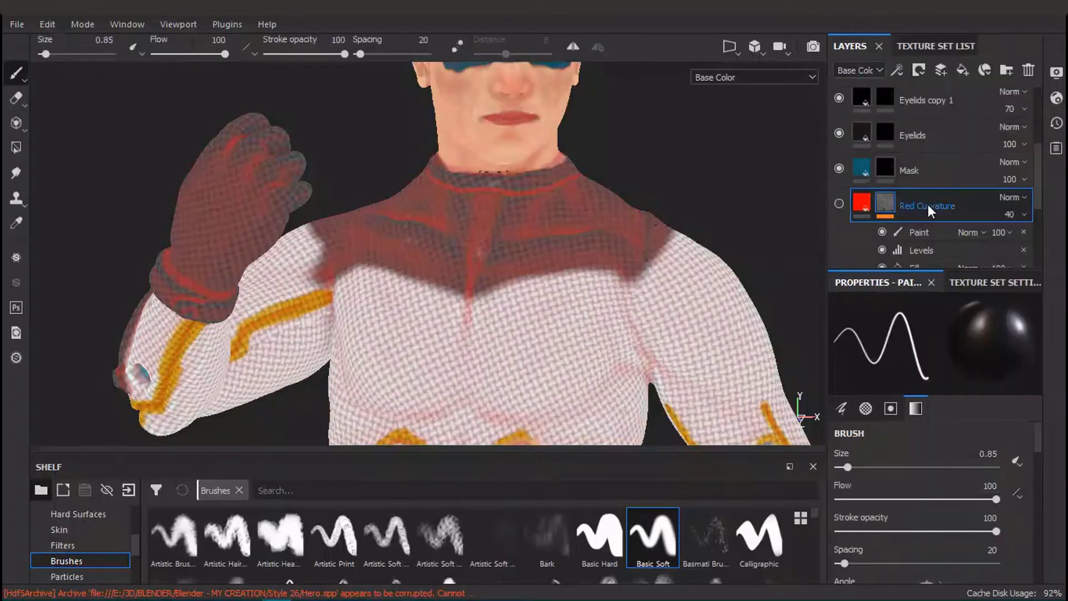
pyautogui.hotkey('ctrl', 'g')
pyautogui.rightClick(931, 209)
pyautogui.click(927, 27)
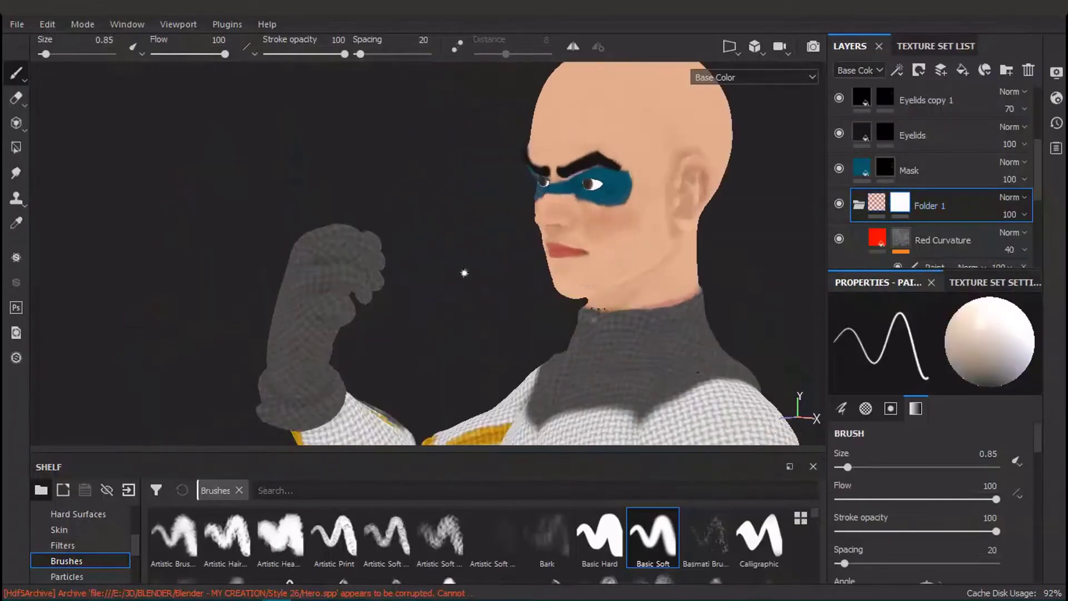
# - Paint the folder's mask white over the whole head with the Basic Soft brush, using sizes up to about 13.9
pyautogui.keyDown('ctrl'); pyautogui.moveTo(592, 290); pyautogui.dragTo(607, 291, button='right'); pyautogui.keyUp('ctrl')
pyautogui.hotkey('shift', 'c')
pyautogui.moveTo(602, 283)
pyautogui.mouseDown()
pyautogui.moveTo(634, 269)
pyautogui.moveTo(590, 250)
pyautogui.mouseUp()
pyautogui.moveTo(590, 250)
pyautogui.mouseDown()
pyautogui.moveTo(546, 148)
pyautogui.moveTo(489, 222)
pyautogui.mouseUp()
pyautogui.keyDown('ctrl'); pyautogui.moveTo(470, 281); pyautogui.dragTo(501, 281, button='right'); pyautogui.keyUp('ctrl')
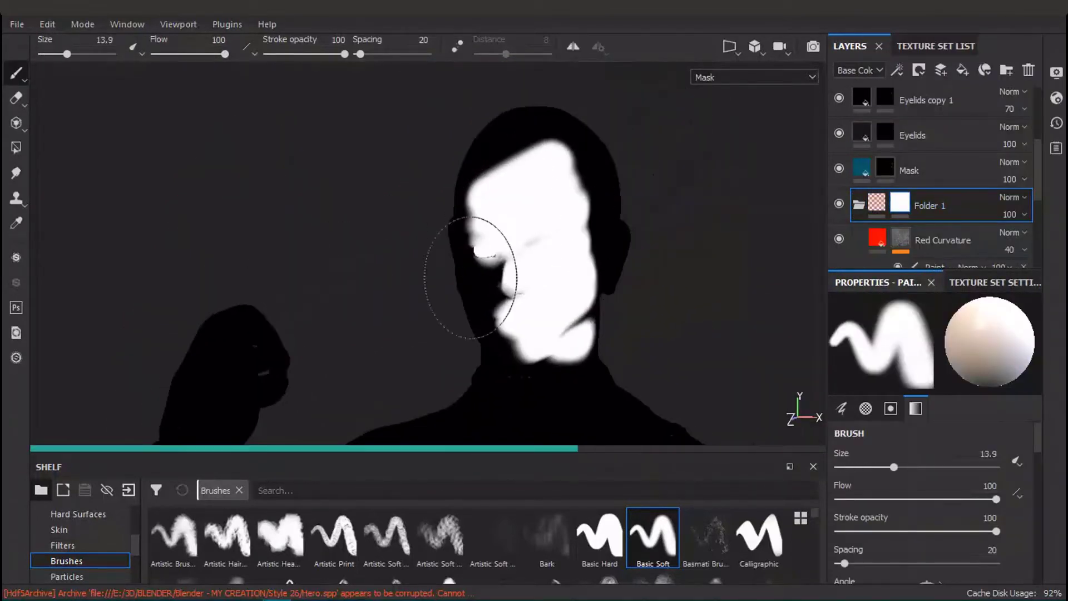
pyautogui.moveTo(469, 281); pyautogui.dragTo(611, 179)
pyautogui.moveTo(456, 330)
pyautogui.keyDown('alt'); pyautogui.mouseDown()
pyautogui.moveTo(436, 327)
pyautogui.moveTo(389, 245)
pyautogui.moveTo(460, 189)
pyautogui.moveTo(359, 175)
pyautogui.moveTo(274, 227)
pyautogui.moveTo(334, 124)
pyautogui.moveTo(445, 282)
pyautogui.moveTo(276, 342)
pyautogui.moveTo(417, 274)
pyautogui.mouseUp(); pyautogui.keyUp('alt')
pyautogui.keyDown('ctrl'); pyautogui.moveTo(417, 275); pyautogui.dragTo(390, 275, button='right'); pyautogui.keyUp('ctrl')
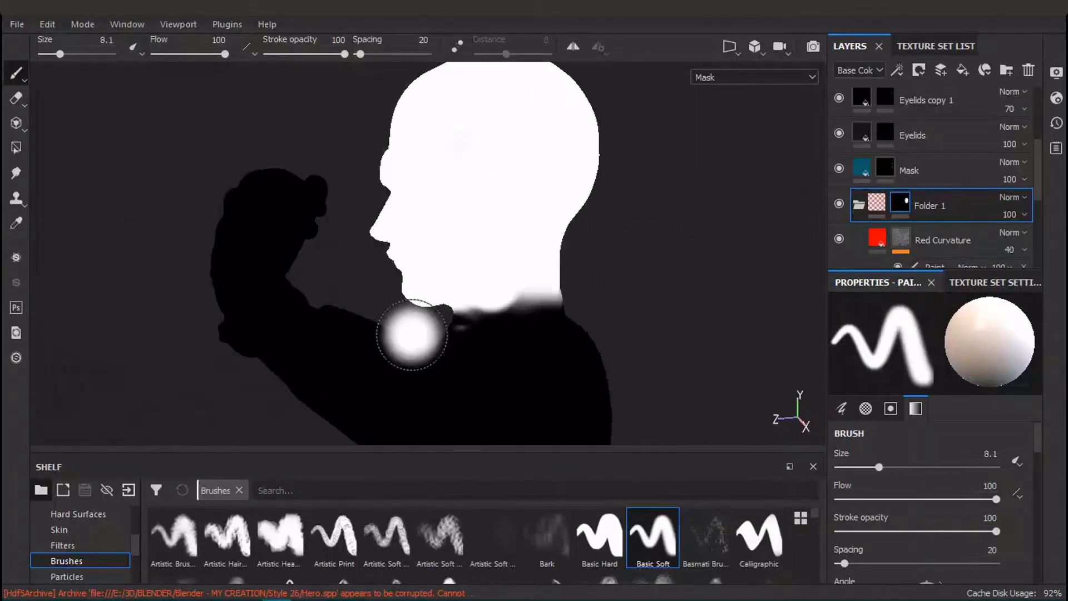
# - Touch up the folder mask's edge around the neck and collar, reducing the brush size to 2.84
pyautogui.keyDown('alt'); pyautogui.moveTo(410, 336); pyautogui.dragTo(453, 226, button='right'); pyautogui.keyUp('alt')
pyautogui.press('c')
pyautogui.moveTo(453, 226)
pyautogui.keyDown('alt'); pyautogui.mouseDown()
pyautogui.moveTo(527, 332)
pyautogui.moveTo(478, 312)
pyautogui.mouseUp(); pyautogui.keyUp('alt')
pyautogui.keyDown('ctrl'); pyautogui.moveTo(478, 312); pyautogui.dragTo(445, 312, button='right'); pyautogui.keyUp('ctrl')
pyautogui.hotkey('shift', 'c')
pyautogui.moveTo(445, 311)
pyautogui.keyDown('alt'); pyautogui.mouseDown()
pyautogui.moveTo(377, 313)
pyautogui.moveTo(240, 281)
pyautogui.moveTo(449, 293)
pyautogui.moveTo(446, 245)
pyautogui.moveTo(501, 261)
pyautogui.moveTo(477, 310)
pyautogui.moveTo(640, 261)
pyautogui.mouseUp(); pyautogui.keyUp('alt')
pyautogui.press('x')
# - Check the whole body and add a black mask to Fill layer 4, which carries the mesh pattern
pyautogui.press('m')
pyautogui.scroll(-5, 477, 310)
pyautogui.press('m')
pyautogui.scroll(-3, 543, 276)
pyautogui.keyDown('alt'); pyautogui.moveTo(544, 277); pyautogui.dragTo(544, 345); pyautogui.keyUp('alt')
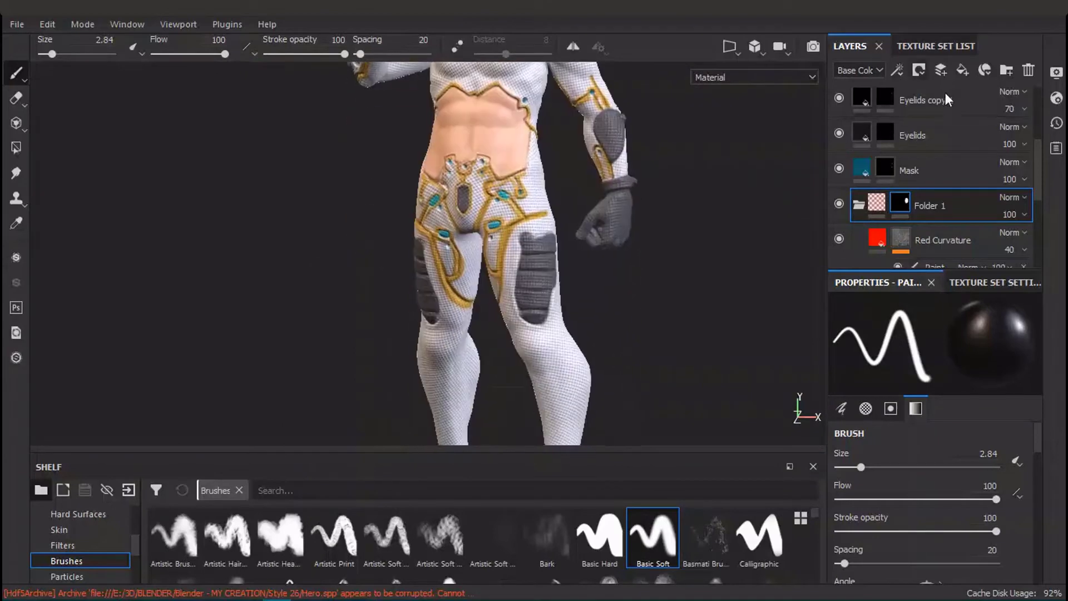
pyautogui.moveTo(1037, 167); pyautogui.dragTo(1037, 234)
pyautogui.click(841, 174)
pyautogui.rightClick(858, 174)
pyautogui.click(946, 24)
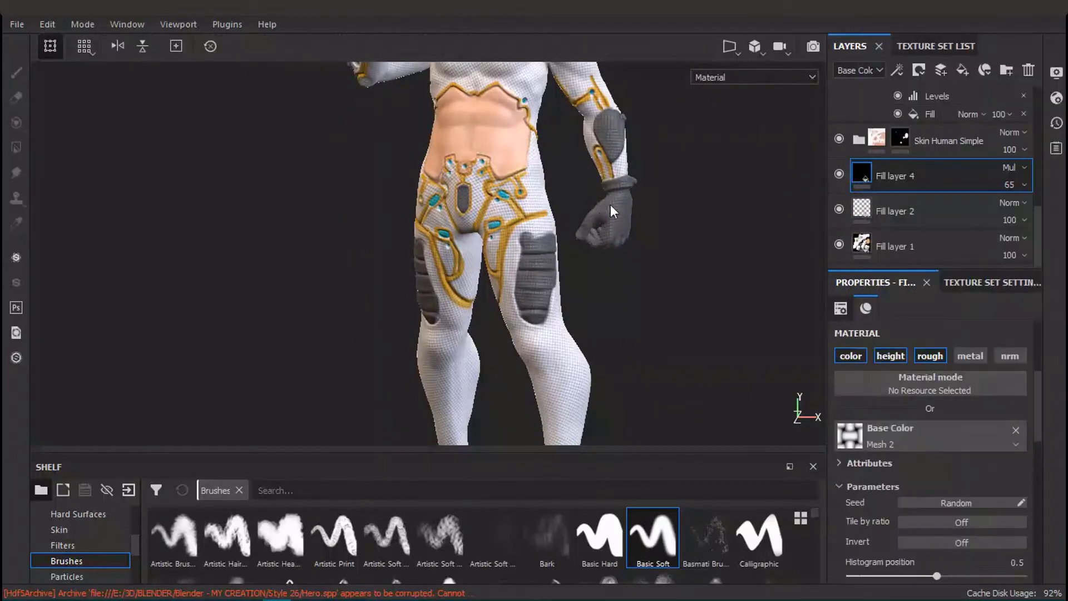
# - Paint the mask of Fill layer 4 white across the chest and upper arm with a brush size of 13.27
pyautogui.keyDown('alt'); pyautogui.moveTo(610, 210); pyautogui.dragTo(563, 406, button='middle'); pyautogui.keyUp('alt')
pyautogui.press('c')
pyautogui.press('c')
pyautogui.scroll(3, 525, 210)
pyautogui.keyDown('alt'); pyautogui.moveTo(419, 250); pyautogui.dragTo(455, 249, button='middle'); pyautogui.keyUp('alt')
pyautogui.keyDown('ctrl'); pyautogui.moveTo(466, 243); pyautogui.dragTo(479, 242, button='right'); pyautogui.keyUp('ctrl')
pyautogui.keyDown('alt'); pyautogui.moveTo(480, 243); pyautogui.dragTo(434, 292); pyautogui.keyUp('alt')
pyautogui.hotkey('shift', 'c')
pyautogui.click(461, 290)
pyautogui.press('c')
pyautogui.moveTo(367, 270); pyautogui.dragTo(479, 251)
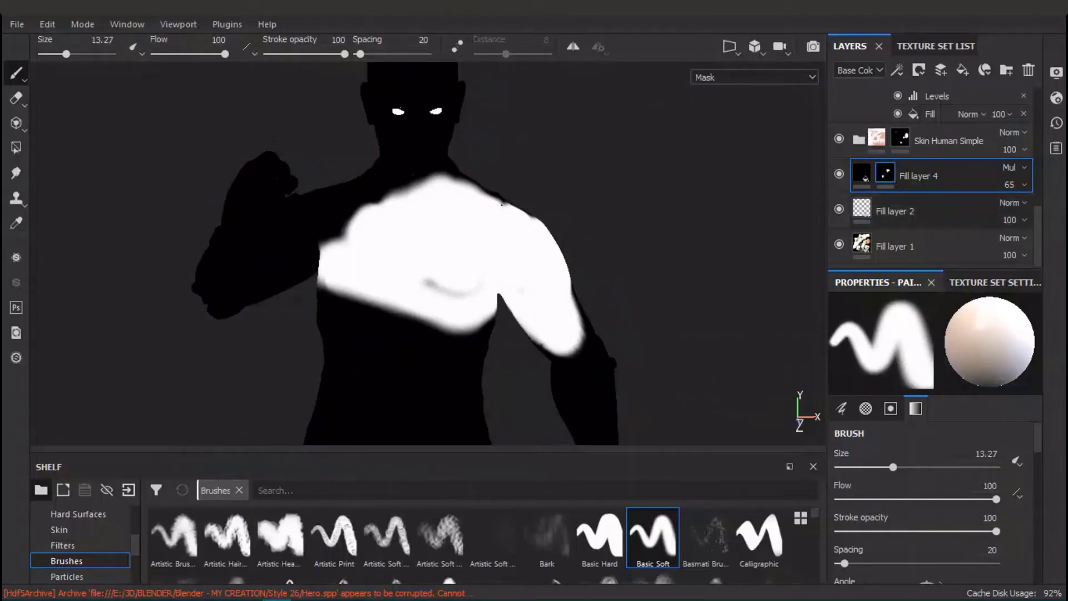
# - Turn the mask of Fill layer 4 white so the mesh pattern covers the whole suit
pyautogui.rightClick(885, 173)
pyautogui.click(933, 25)
pyautogui.press('m')
pyautogui.keyDown('alt'); pyautogui.moveTo(454, 345); pyautogui.dragTo(449, 270, button='middle'); pyautogui.keyUp('alt')
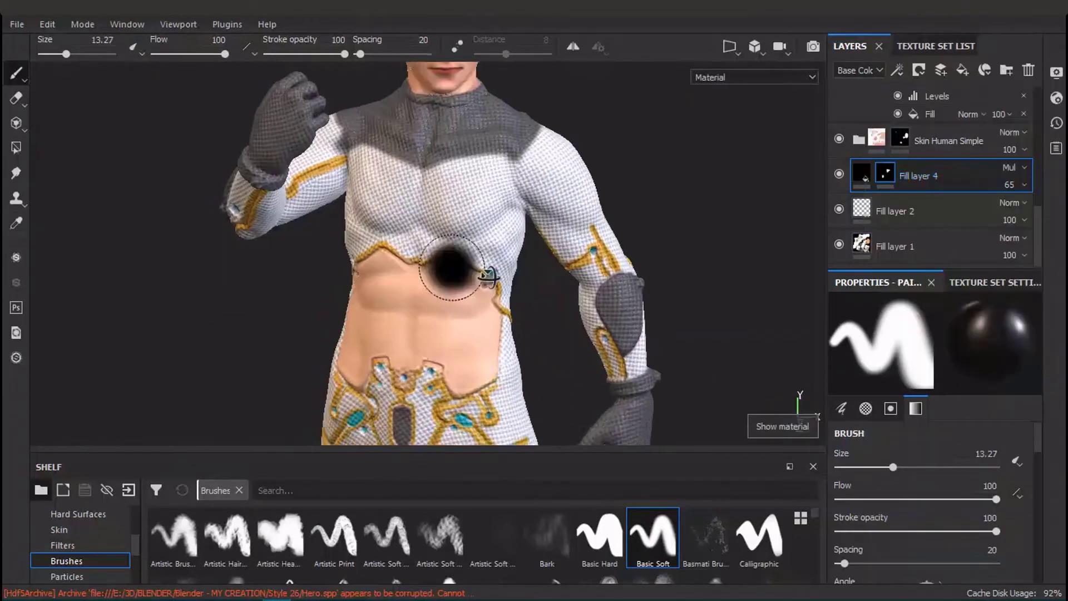
# - Paint black on the Fill layer 4 mask over the raised glove to remove its mesh pattern
pyautogui.keyDown('alt'); pyautogui.moveTo(448, 269); pyautogui.dragTo(612, 270); pyautogui.keyUp('alt')
pyautogui.keyDown('alt'); pyautogui.moveTo(612, 270); pyautogui.dragTo(502, 270, button='middle'); pyautogui.keyUp('alt')
pyautogui.keyDown('alt'); pyautogui.moveTo(502, 270); pyautogui.dragTo(543, 270); pyautogui.keyUp('alt')
pyautogui.keyDown('alt'); pyautogui.moveTo(542, 270); pyautogui.dragTo(556, 323, button='middle'); pyautogui.keyUp('alt')
pyautogui.press('c')
pyautogui.scroll(2, 506, 246)
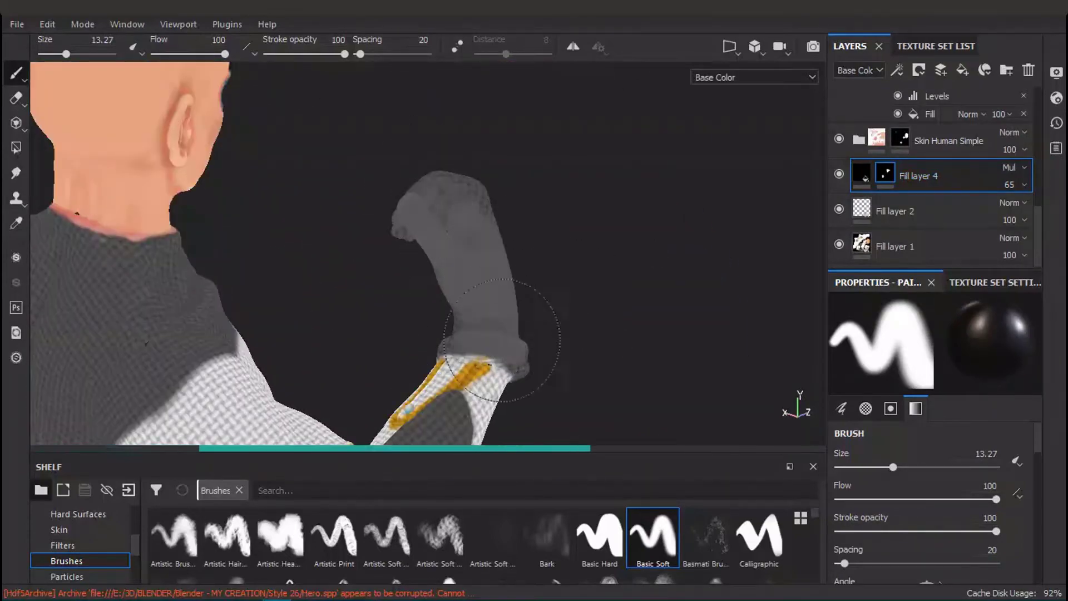
pyautogui.keyDown('alt'); pyautogui.moveTo(502, 340); pyautogui.dragTo(390, 334); pyautogui.keyUp('alt')
pyautogui.hotkey('alt', 'Tab')
pyautogui.hotkey('alt', 'Tab')
pyautogui.moveTo(549, 367)
pyautogui.keyDown('alt'); pyautogui.mouseDown()
pyautogui.moveTo(487, 336)
pyautogui.moveTo(290, 304)
pyautogui.moveTo(326, 193)
pyautogui.moveTo(438, 170)
pyautogui.moveTo(443, 194)
pyautogui.moveTo(413, 243)
pyautogui.moveTo(334, 185)
pyautogui.mouseUp(); pyautogui.keyUp('alt')
pyautogui.click(311, 302)
pyautogui.click(326, 193)
# - Remove the mesh pattern from the lowered glove by painting black on the Fill layer 4 mask
pyautogui.keyDown('alt'); pyautogui.moveTo(334, 186); pyautogui.dragTo(424, 226, button='middle'); pyautogui.keyUp('alt')
pyautogui.keyDown('alt'); pyautogui.moveTo(281, 310); pyautogui.dragTo(594, 277, button='right'); pyautogui.keyUp('alt')
pyautogui.keyDown('alt'); pyautogui.moveTo(594, 276); pyautogui.dragTo(390, 67, button='middle'); pyautogui.keyUp('alt')
pyautogui.moveTo(534, 267)
pyautogui.keyDown('alt'); pyautogui.mouseDown()
pyautogui.moveTo(428, 267)
pyautogui.moveTo(390, 290)
pyautogui.mouseUp(); pyautogui.keyUp('alt')
pyautogui.keyDown('alt'); pyautogui.moveTo(596, 239); pyautogui.dragTo(561, 255, button='middle'); pyautogui.keyUp('alt')
pyautogui.moveTo(560, 255)
pyautogui.keyDown('alt'); pyautogui.mouseDown()
pyautogui.moveTo(423, 245)
pyautogui.moveTo(615, 309)
pyautogui.moveTo(556, 273)
pyautogui.moveTo(472, 258)
pyautogui.mouseUp(); pyautogui.keyUp('alt')
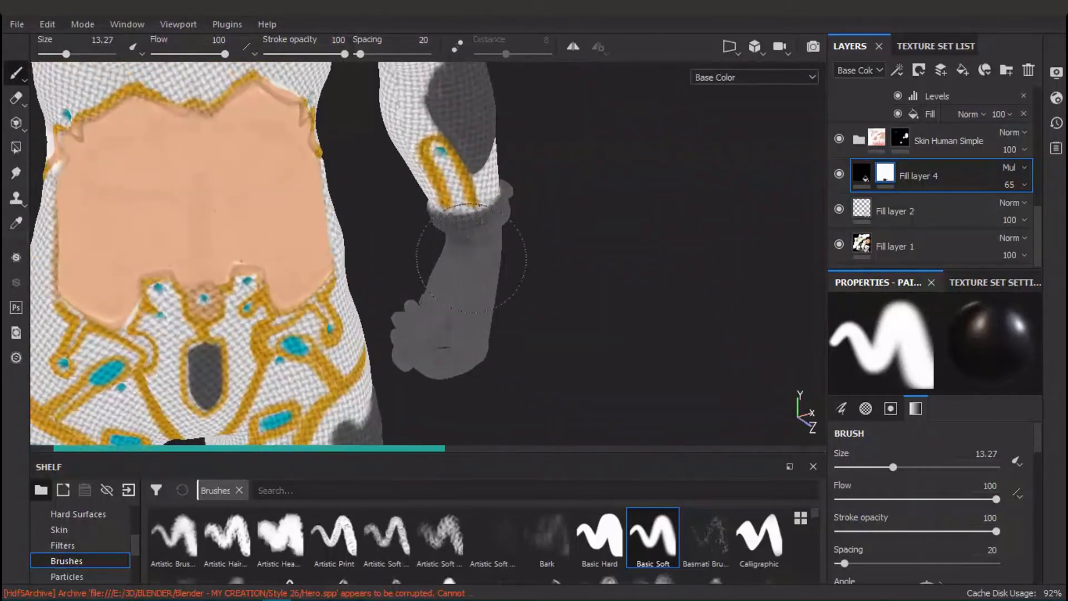
# - Touch up the Skin Human Simple folder mask along the gold trim around the abdomen with a brush size of 1.81
pyautogui.scroll(-3, 417, 222)
pyautogui.keyDown('alt'); pyautogui.moveTo(167, 341); pyautogui.dragTo(498, 247); pyautogui.keyUp('alt')
pyautogui.scroll(2, 560, 306)
pyautogui.keyDown('alt'); pyautogui.moveTo(596, 169); pyautogui.dragTo(618, 212); pyautogui.keyUp('alt')
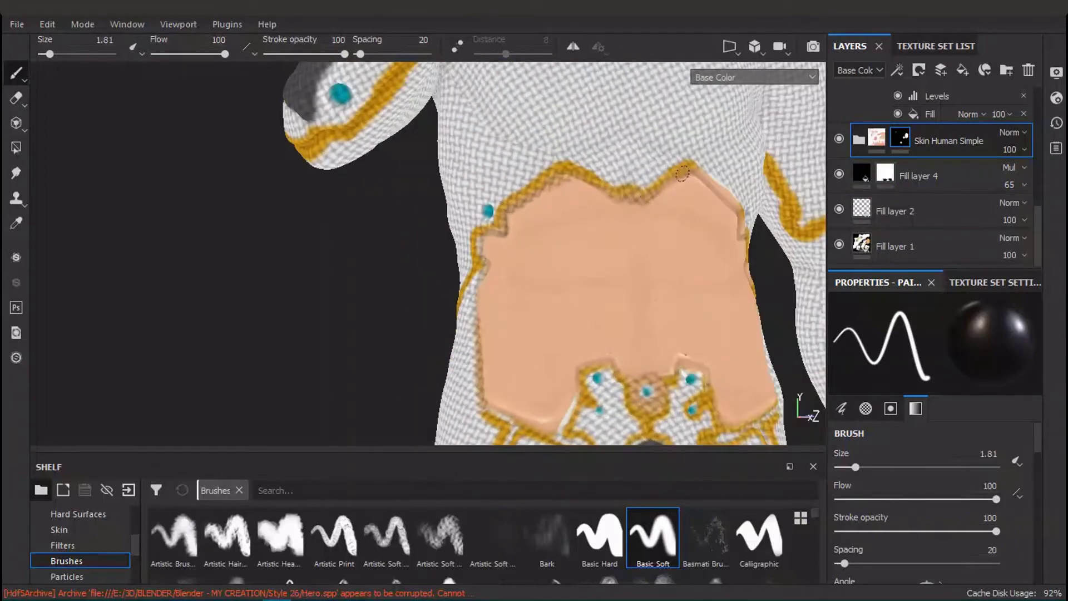
pyautogui.scroll(4, 618, 211)
pyautogui.press('m')
pyautogui.press('c')
pyautogui.keyDown('alt'); pyautogui.moveTo(662, 251); pyautogui.dragTo(465, 302); pyautogui.keyUp('alt')
pyautogui.keyDown('alt'); pyautogui.moveTo(452, 256); pyautogui.dragTo(426, 263); pyautogui.keyUp('alt')
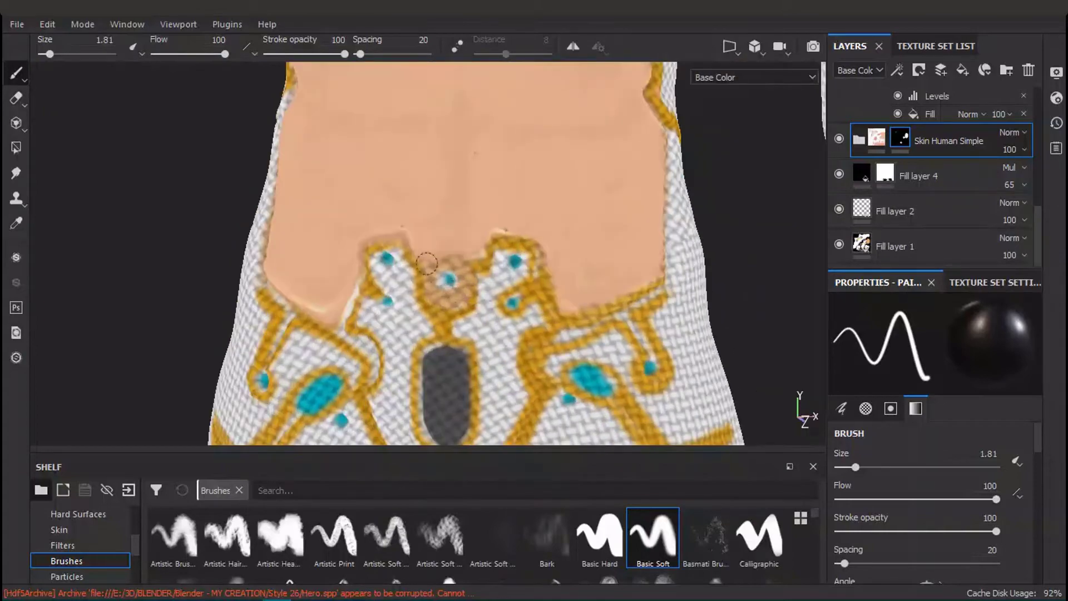
pyautogui.keyDown('alt'); pyautogui.moveTo(362, 253); pyautogui.dragTo(371, 302); pyautogui.keyUp('alt')
pyautogui.moveTo(372, 302)
pyautogui.mouseDown()
pyautogui.moveTo(301, 317)
pyautogui.moveTo(225, 289)
pyautogui.mouseUp()
pyautogui.keyDown('alt'); pyautogui.moveTo(225, 289); pyautogui.dragTo(256, 327); pyautogui.keyUp('alt')
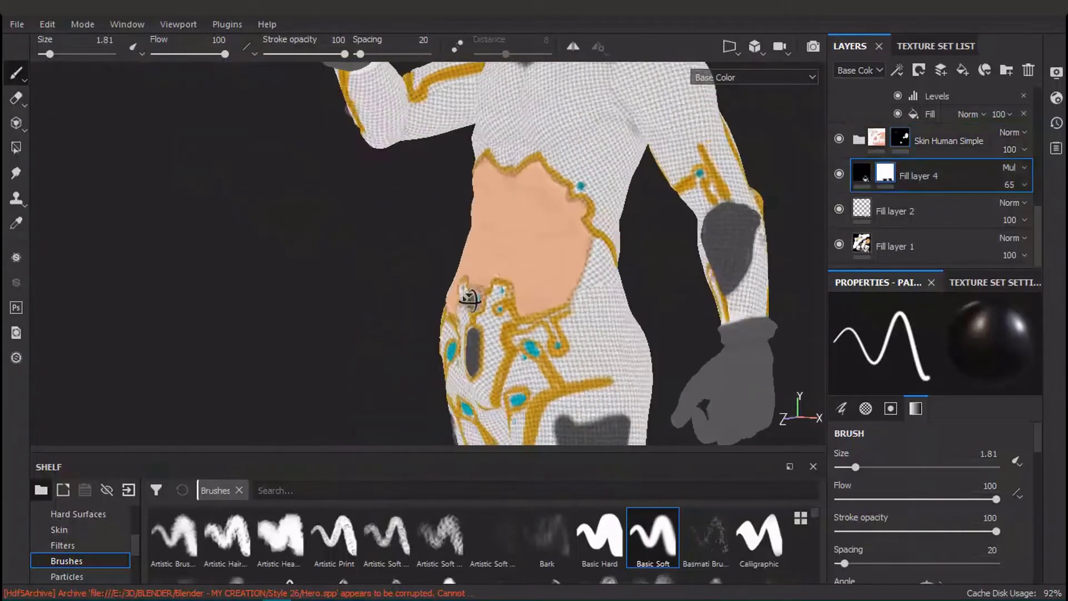
# - Search the procedurals for "hex" and assign Hexagon Dots as the base color of Fill layer 4
pyautogui.keyDown('alt'); pyautogui.moveTo(470, 298); pyautogui.dragTo(520, 308, button='right'); pyautogui.keyUp('alt')
pyautogui.press('m')
pyautogui.scroll(-3, 520, 308)
pyautogui.keyDown('alt'); pyautogui.moveTo(549, 315); pyautogui.dragTo(364, 405, button='middle'); pyautogui.keyUp('alt')
pyautogui.click(863, 175)
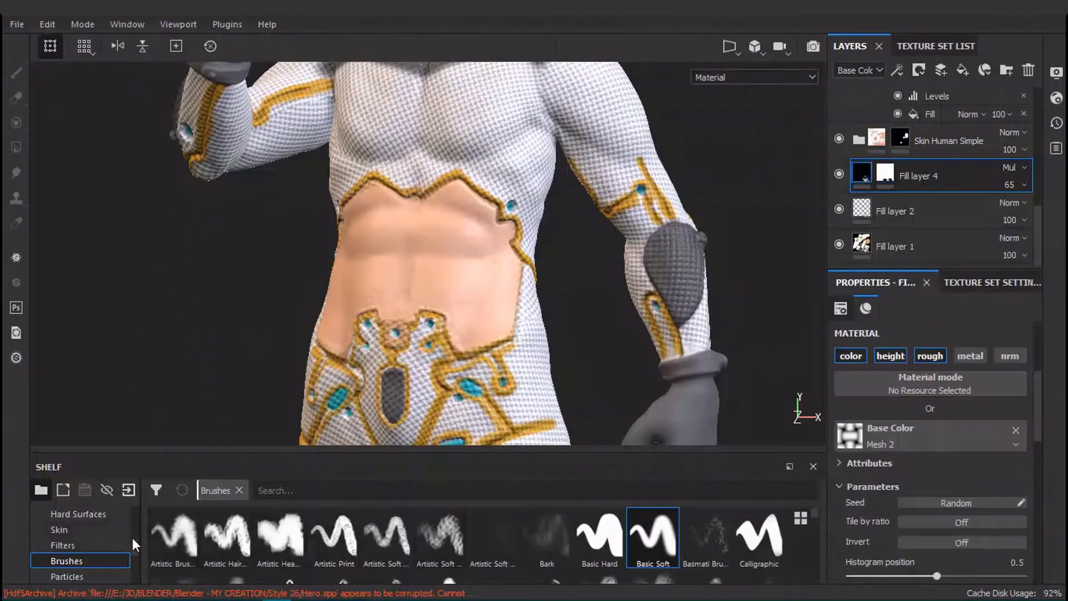
pyautogui.scroll(2, 111, 538)
pyautogui.click(74, 577)
pyautogui.click(372, 488)
pyautogui.write('hex')
pyautogui.moveTo(339, 548); pyautogui.dragTo(907, 437)
pyautogui.scroll(-4, 1027, 469)
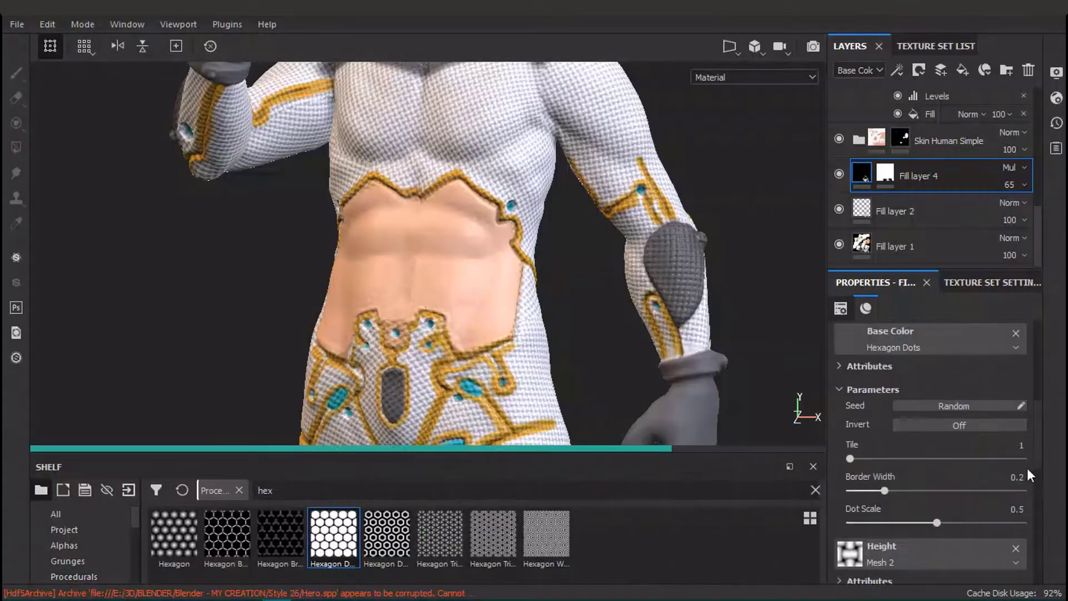
# - Assign Hexagon Dots to the height of Fill layer 4 as well, replacing Mesh 2
pyautogui.click(387, 532)
pyautogui.moveTo(349, 547); pyautogui.dragTo(929, 356)
pyautogui.moveTo(339, 542); pyautogui.dragTo(929, 576)
# - Set the UV scale of Fill layer 4's hexagon pattern to 51.39 and save the project
pyautogui.moveTo(1037, 477); pyautogui.dragTo(1037, 355)
pyautogui.moveTo(935, 391); pyautogui.dragTo(927, 391)
pyautogui.keyDown('alt'); pyautogui.moveTo(479, 381); pyautogui.dragTo(678, 347, button='right'); pyautogui.keyUp('alt')
pyautogui.keyDown('alt'); pyautogui.moveTo(677, 347); pyautogui.dragTo(640, 584, button='middle'); pyautogui.keyUp('alt')
pyautogui.moveTo(927, 391); pyautogui.dragTo(928, 390)
pyautogui.keyDown('alt'); pyautogui.moveTo(744, 375); pyautogui.dragTo(628, 374, button='right'); pyautogui.keyUp('alt')
pyautogui.keyDown('alt'); pyautogui.moveTo(627, 374); pyautogui.dragTo(614, 294, button='middle'); pyautogui.keyUp('alt')
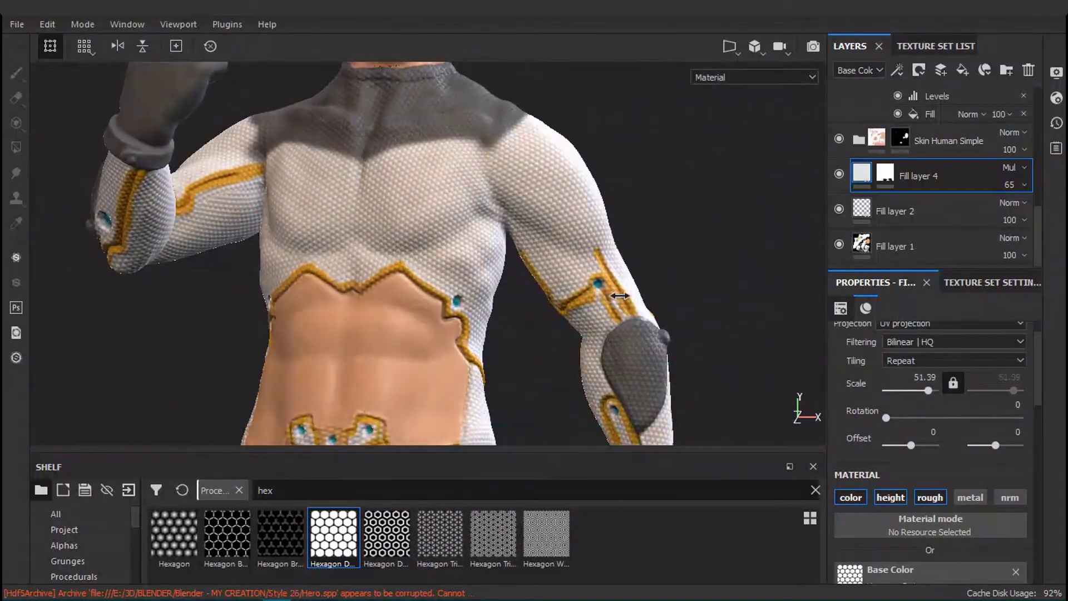
pyautogui.hotkey('ctrl', 's')
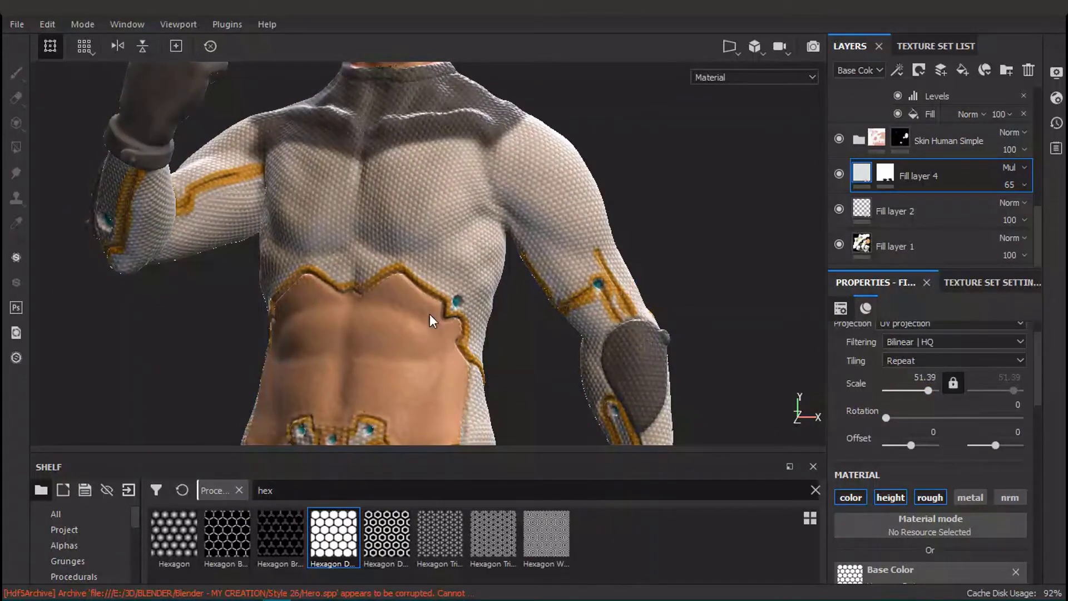
# - Add a fill layer above Fill layer 4 and name it EdgeSolid
pyautogui.press('c')
pyautogui.moveTo(429, 313)
pyautogui.keyDown('alt'); pyautogui.mouseDown(button='right')
pyautogui.moveTo(552, 476)
pyautogui.moveTo(458, 316)
pyautogui.mouseUp(button='right'); pyautogui.keyUp('alt')
pyautogui.keyDown('alt'); pyautogui.moveTo(458, 316); pyautogui.dragTo(437, 445, button='middle'); pyautogui.keyUp('alt')
pyautogui.keyDown('alt'); pyautogui.moveTo(436, 333); pyautogui.dragTo(549, 334, button='right'); pyautogui.keyUp('alt')
pyautogui.click(884, 174)
pyautogui.scroll(3, 389, 245)
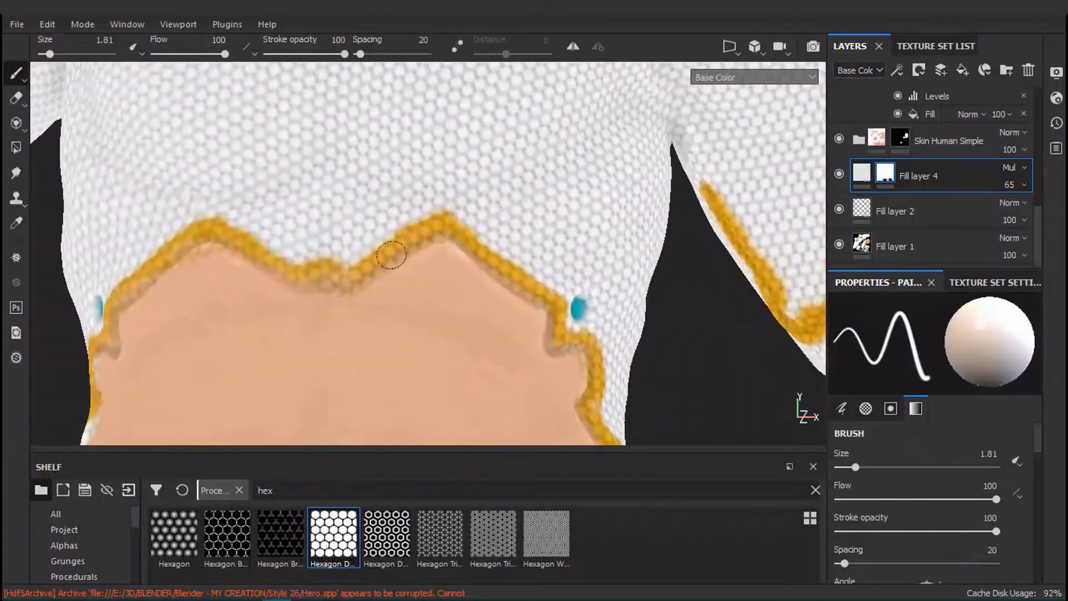
pyautogui.press('m')
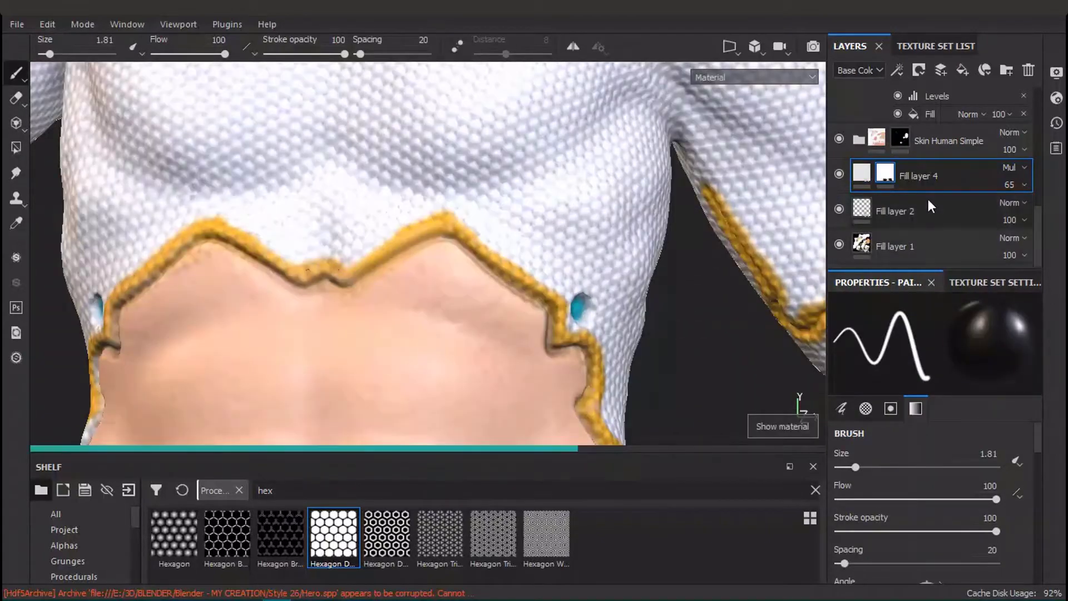
pyautogui.click(962, 70)
pyautogui.doubleClick(890, 175)
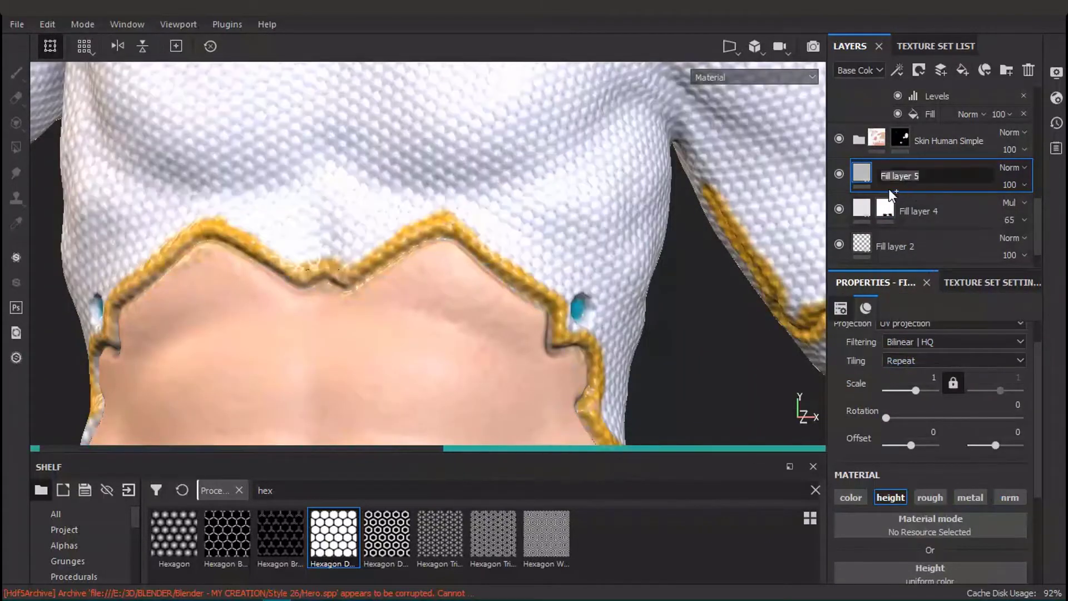
pyautogui.write('EdgeSolid')
# - Switch the layer stack to the Height channel and set EdgeSolid's height to 0.0667
pyautogui.click(860, 70)
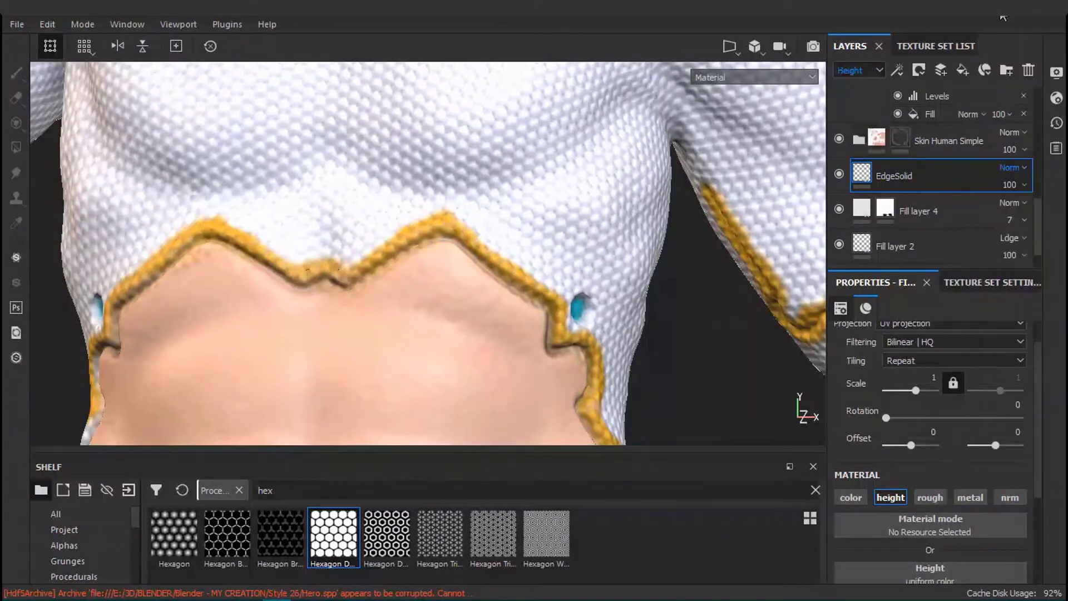
pyautogui.moveTo(1036, 490); pyautogui.dragTo(1036, 569)
pyautogui.click(929, 480)
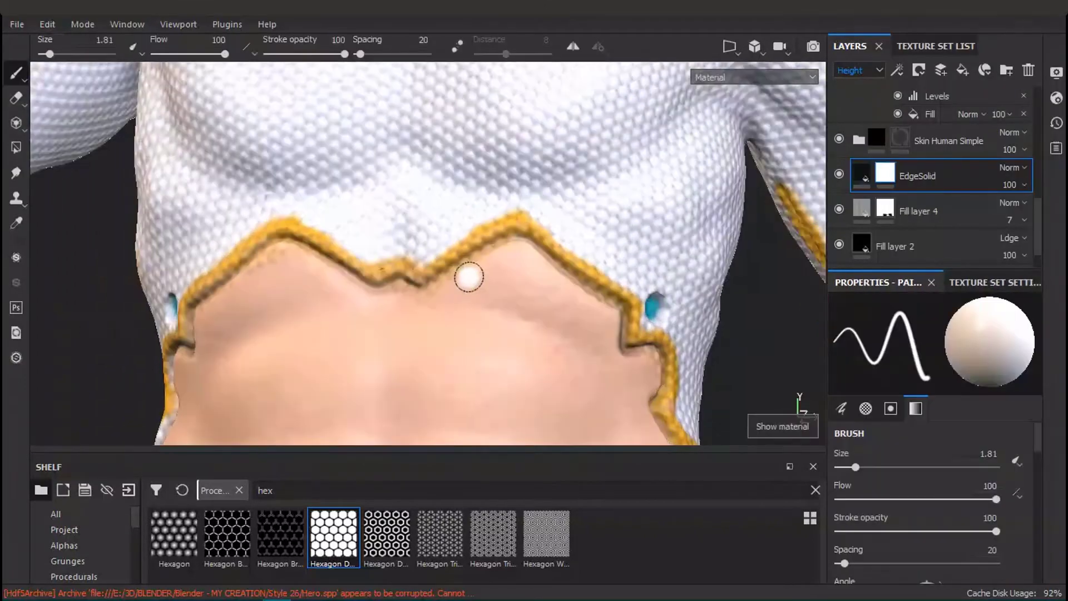
# - Give EdgeSolid a black mask and paint it white along the gold trim above the abdomen, using brush size 1.81
pyautogui.keyDown('alt'); pyautogui.moveTo(470, 277); pyautogui.dragTo(580, 274); pyautogui.keyUp('alt')
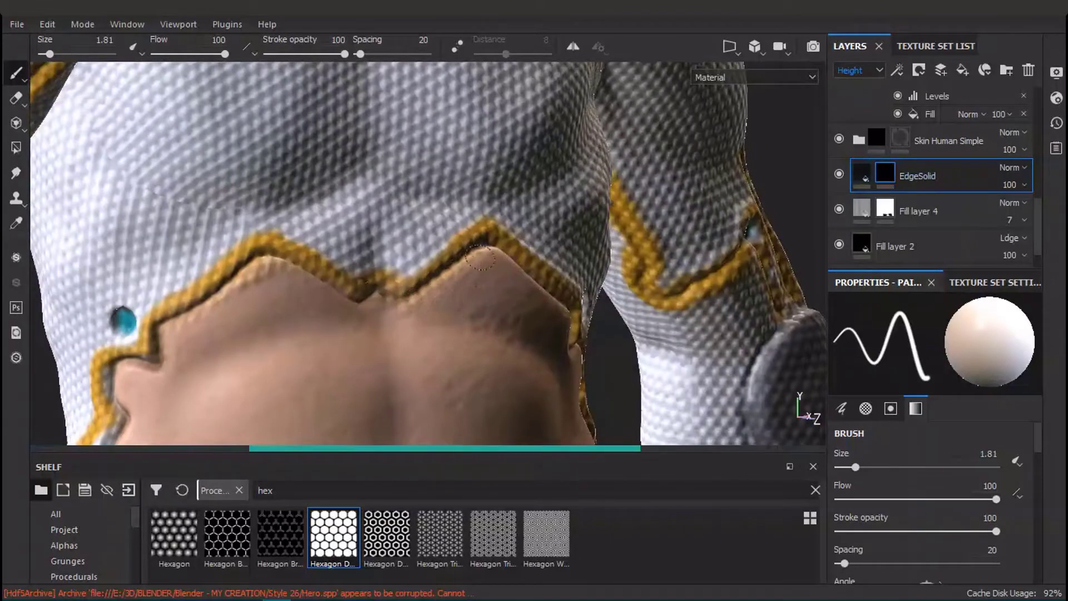
pyautogui.scroll(3, 469, 272)
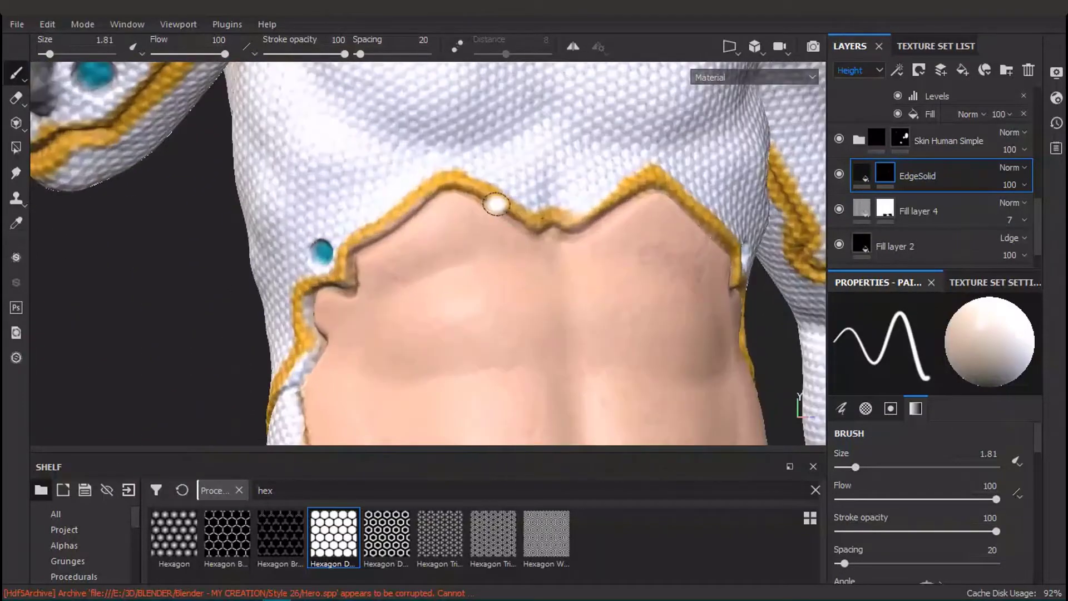
pyautogui.hotkey('shift', 'c')
pyautogui.press('m')
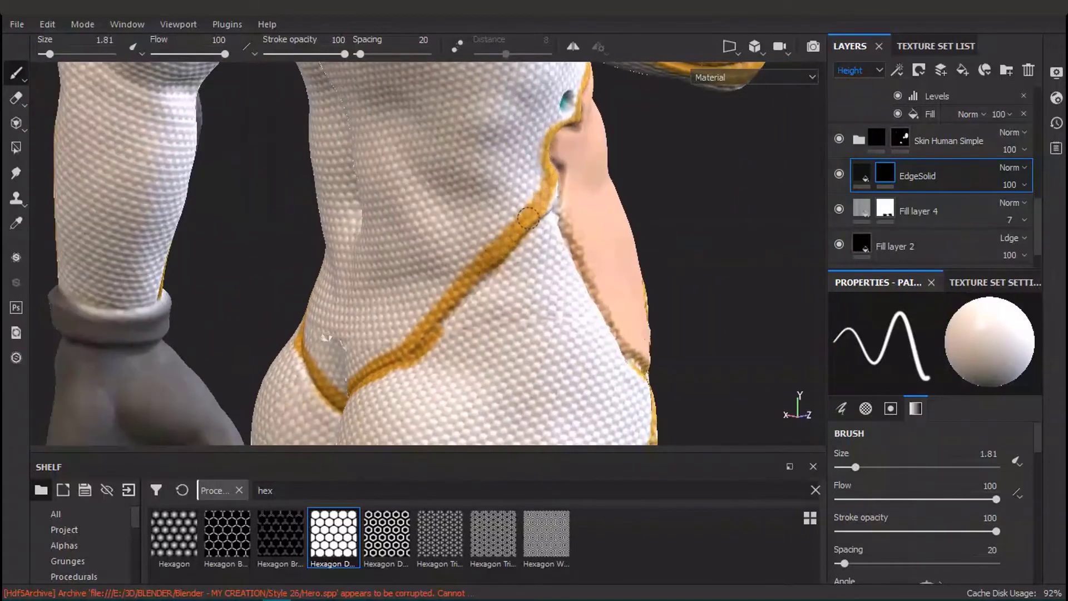
# - Enable the color channel on EdgeSolid and set its base color to a golden yellow
pyautogui.click(861, 175)
pyautogui.click(854, 368)
pyautogui.click(930, 499)
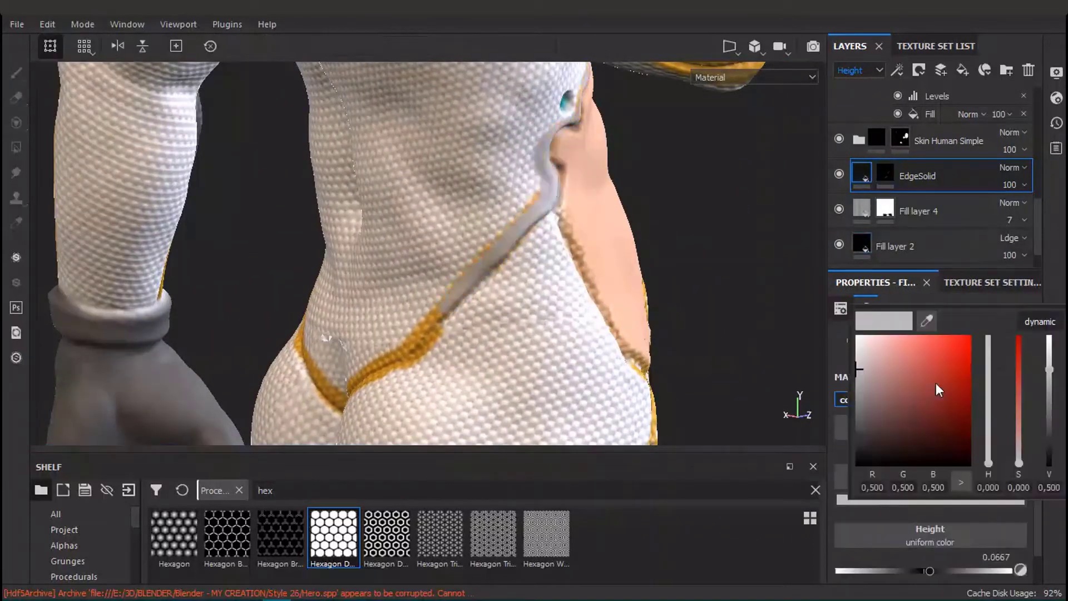
pyautogui.click(949, 373)
pyautogui.click(988, 454)
pyautogui.click(988, 450)
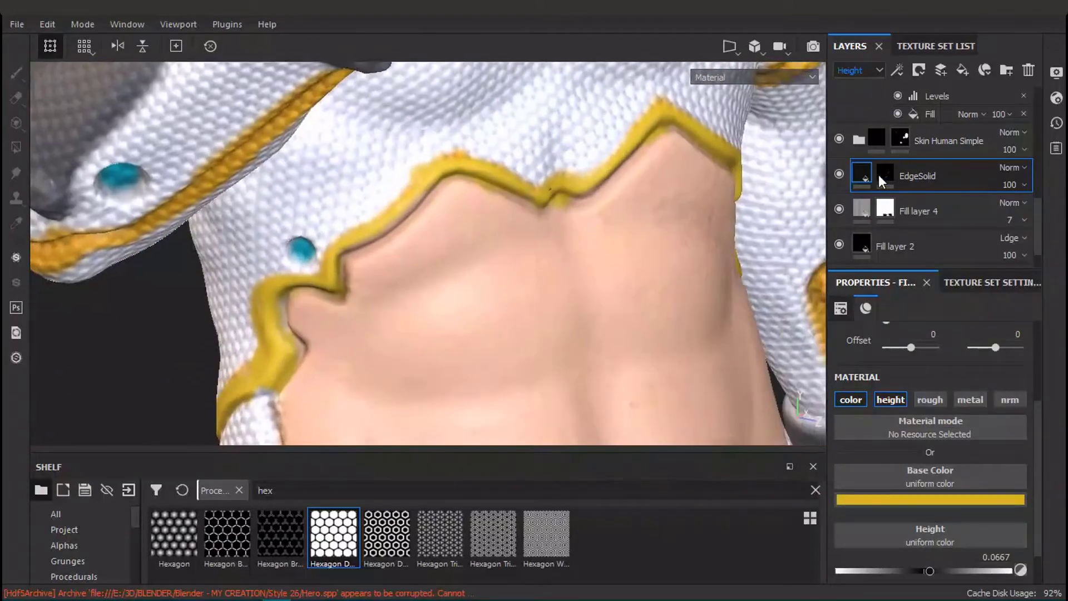
# - Paint the Skin Human Simple mask white over the small patch between the two belt prongs below the navel
pyautogui.click(885, 174)
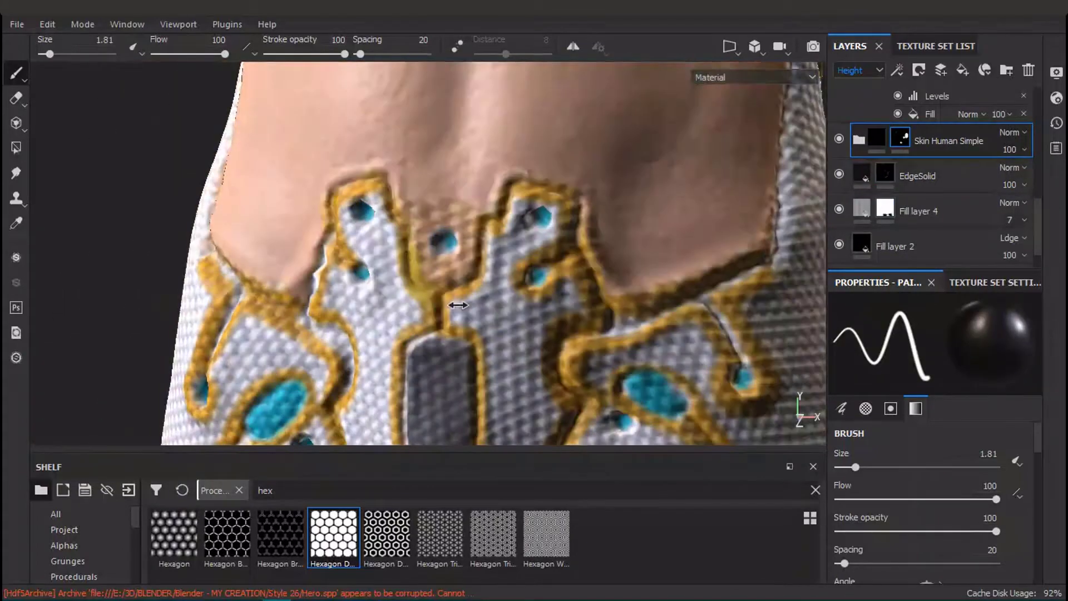
pyautogui.hotkey('shift', 'c')
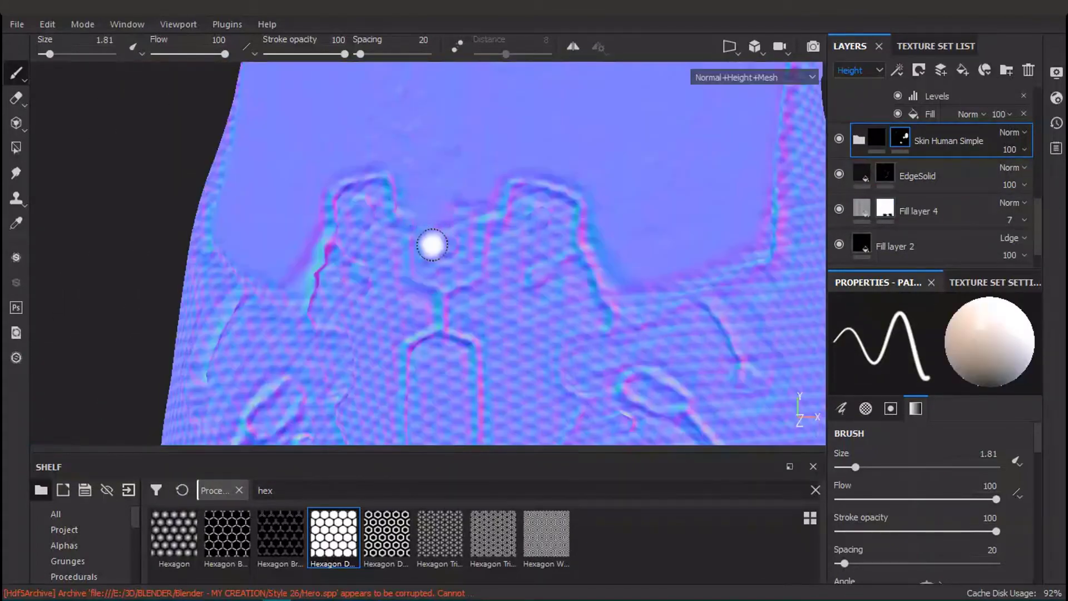
pyautogui.moveTo(452, 260); pyautogui.dragTo(427, 293)
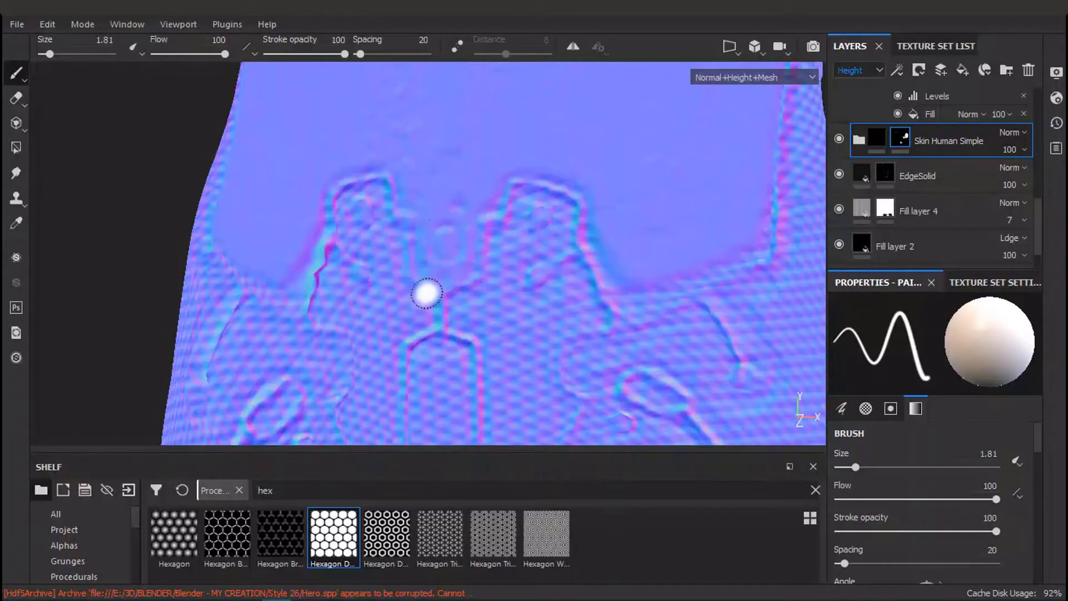
pyautogui.press('x')
pyautogui.press('m')
pyautogui.scroll(-4, 687, 298)
pyautogui.moveTo(687, 298)
pyautogui.keyDown('alt'); pyautogui.mouseDown()
pyautogui.moveTo(723, 302)
pyautogui.moveTo(667, 302)
pyautogui.mouseUp(); pyautogui.keyUp('alt')
pyautogui.keyDown('alt'); pyautogui.moveTo(668, 301); pyautogui.dragTo(554, 183, button='middle'); pyautogui.keyUp('alt')
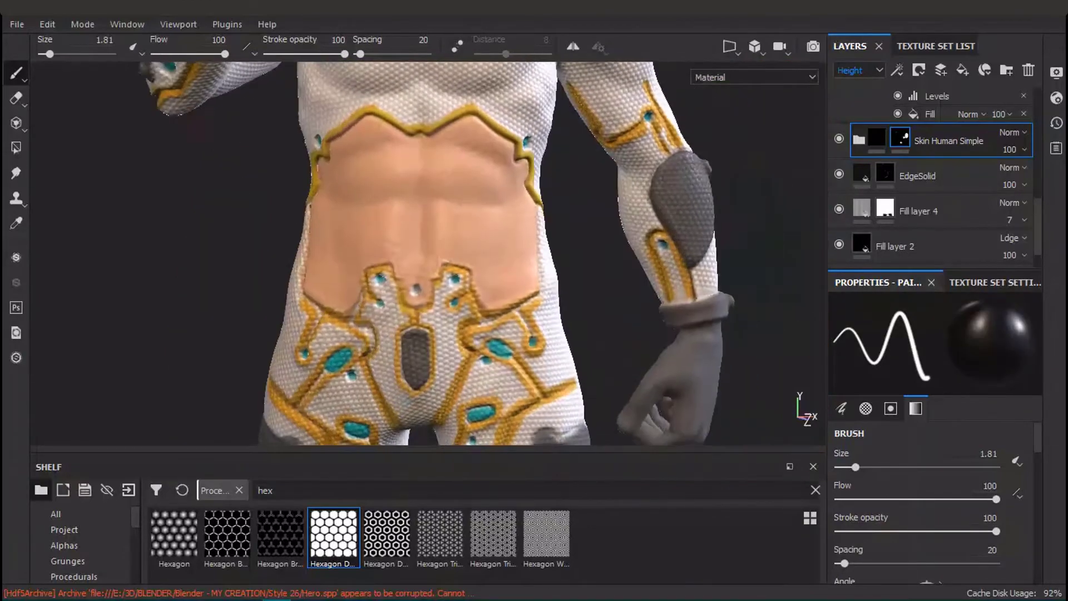
# - Paint EdgeSolid's mask white along the gold groin line on the character's left side, with the brush size at 1.99
pyautogui.scroll(5, 466, 319)
pyautogui.keyDown('alt'); pyautogui.moveTo(466, 319); pyautogui.dragTo(502, 281); pyautogui.keyUp('alt')
pyautogui.click(885, 172)
pyautogui.hotkey('shift', 'c')
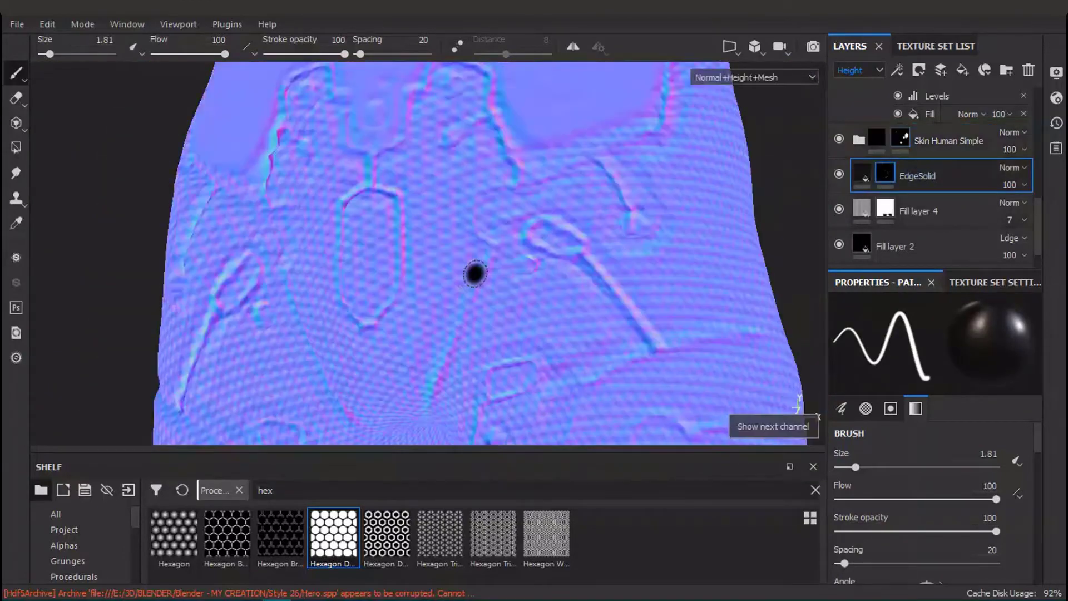
pyautogui.hotkey('shift', 'c')
pyautogui.press('x')
pyautogui.hotkey('shift', 'c')
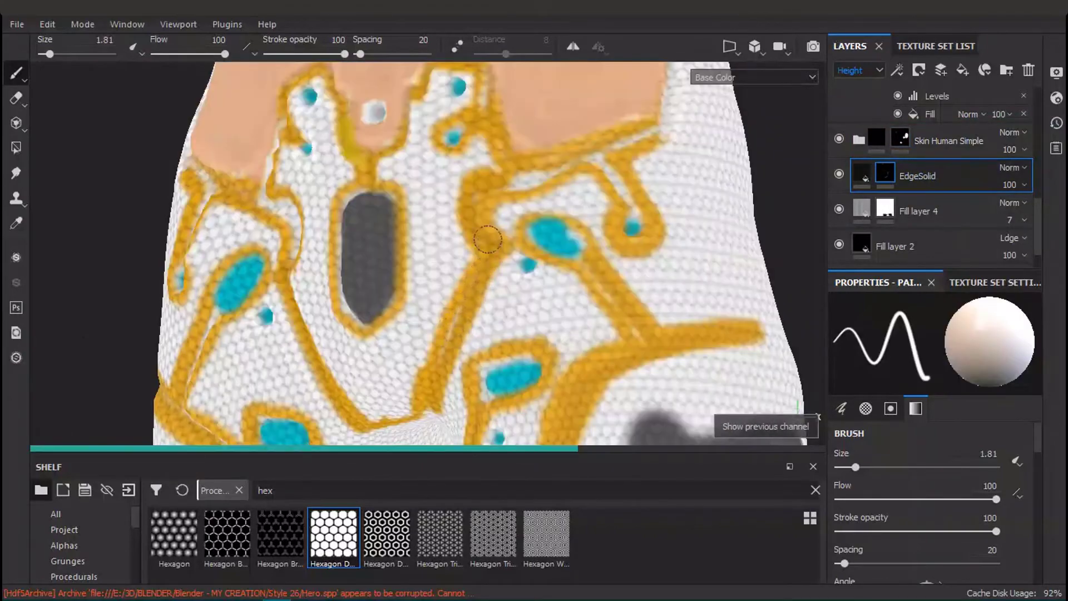
pyautogui.hotkey('shift', 'c')
pyautogui.press(']')
pyautogui.scroll(-5, 489, 270)
pyautogui.keyDown('alt'); pyautogui.moveTo(489, 269); pyautogui.dragTo(578, 270); pyautogui.keyUp('alt')
pyautogui.keyDown('alt'); pyautogui.moveTo(389, 122); pyautogui.dragTo(393, 286, button='middle'); pyautogui.keyUp('alt')
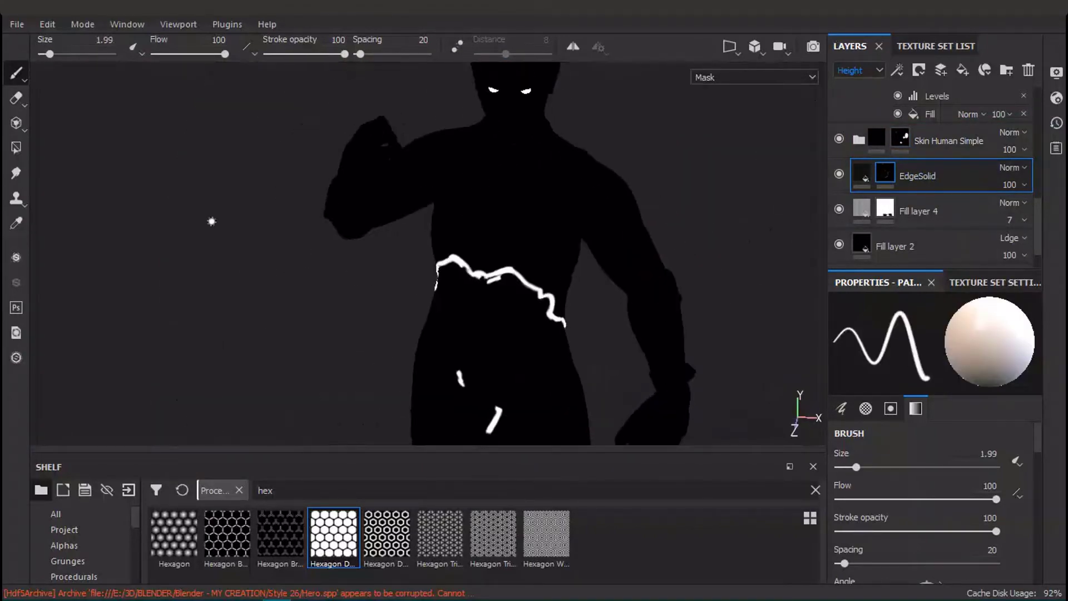
# - Paint EdgeSolid's mask white along the groin line and curved trim on the character's right side
pyautogui.keyDown('alt'); pyautogui.moveTo(517, 423); pyautogui.dragTo(463, 362, button='middle'); pyautogui.keyUp('alt')
pyautogui.scroll(3, 463, 362)
pyautogui.press('m')
pyautogui.scroll(4, 482, 212)
pyautogui.moveTo(462, 362)
pyautogui.keyDown('alt'); pyautogui.mouseDown()
pyautogui.moveTo(482, 212)
pyautogui.moveTo(439, 295)
pyautogui.moveTo(387, 152)
pyautogui.mouseUp(); pyautogui.keyUp('alt')
pyautogui.moveTo(227, 181); pyautogui.dragTo(294, 334)
pyautogui.keyDown('alt'); pyautogui.moveTo(295, 167); pyautogui.dragTo(326, 236); pyautogui.keyUp('alt')
pyautogui.rightClick(327, 236)
pyautogui.keyDown('alt'); pyautogui.moveTo(327, 235); pyautogui.dragTo(323, 181, button='right'); pyautogui.keyUp('alt')
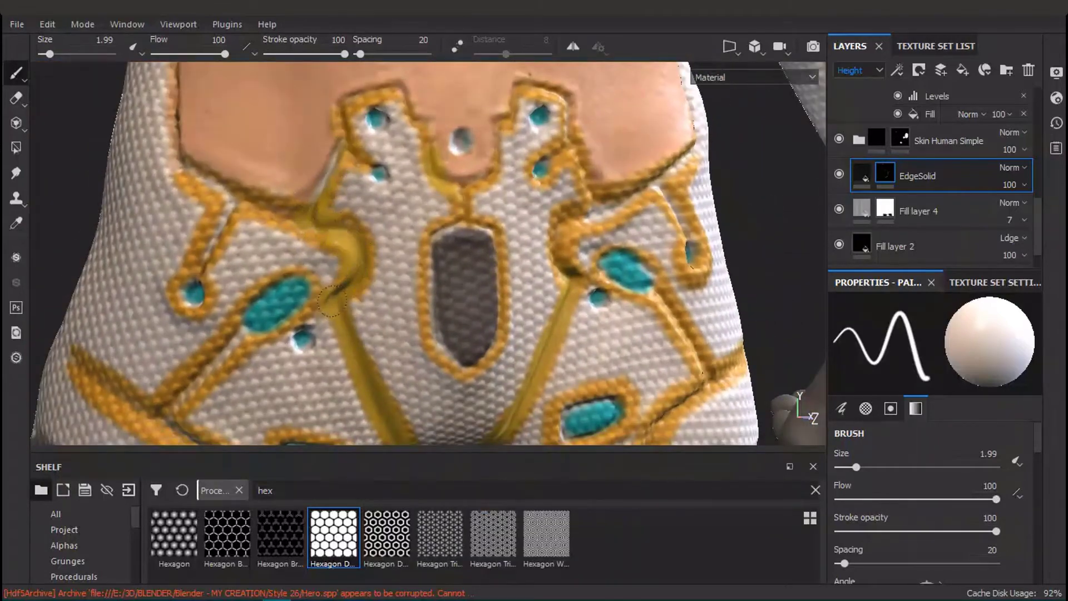
# - Paint EdgeSolid's mask white over the round-ended trim at the character's right hip and around the right belt prong
pyautogui.keyDown('alt'); pyautogui.moveTo(189, 268); pyautogui.dragTo(214, 242); pyautogui.keyUp('alt')
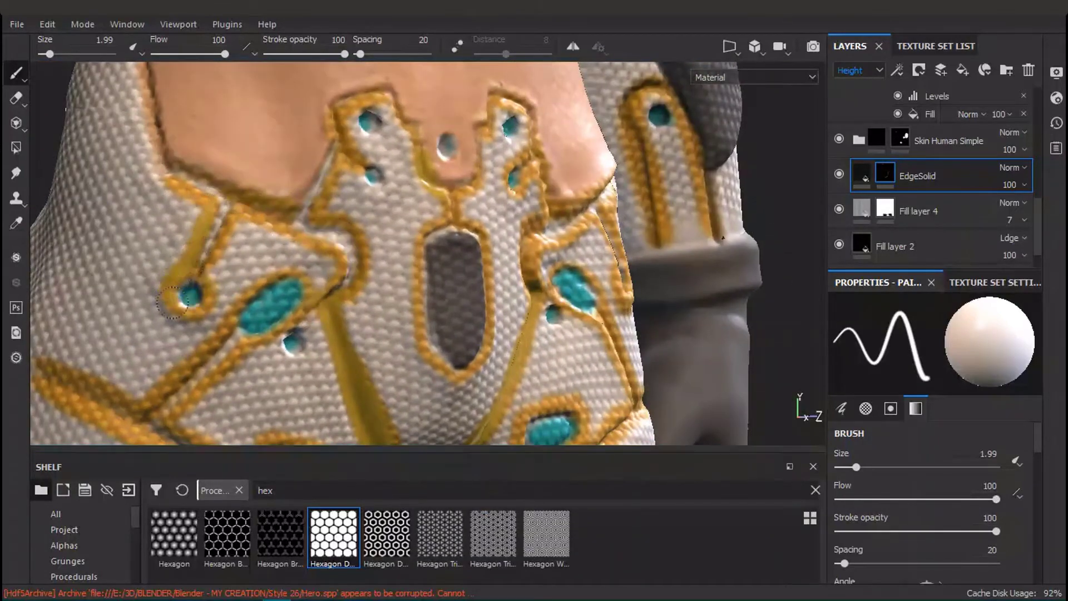
pyautogui.keyDown('alt'); pyautogui.moveTo(333, 156); pyautogui.dragTo(343, 239, button='middle'); pyautogui.keyUp('alt')
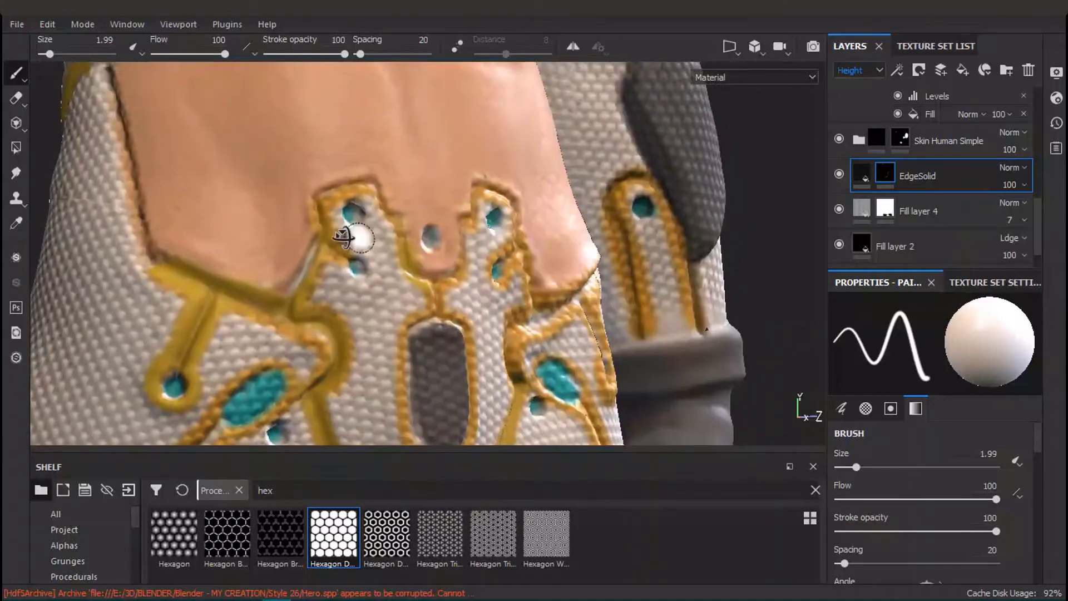
pyautogui.keyDown('alt'); pyautogui.moveTo(343, 238); pyautogui.dragTo(508, 241); pyautogui.keyUp('alt')
pyautogui.keyDown('alt'); pyautogui.moveTo(508, 241); pyautogui.dragTo(419, 318, button='right'); pyautogui.keyUp('alt')
pyautogui.keyDown('alt'); pyautogui.moveTo(419, 317); pyautogui.dragTo(386, 270); pyautogui.keyUp('alt')
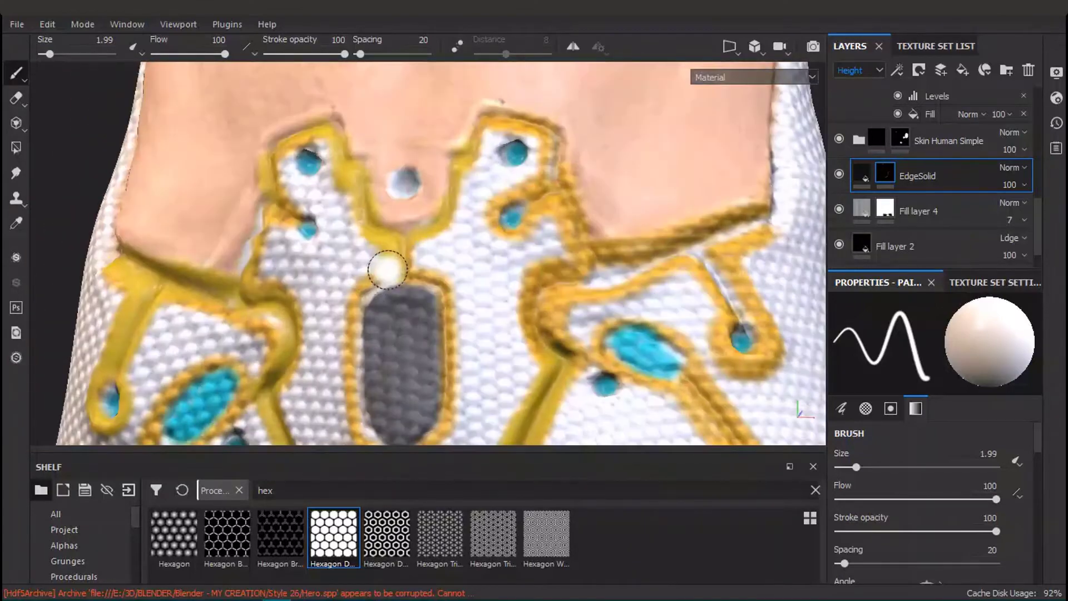
# - Paint EdgeSolid's mask white around the central dark oval and along the character's left belt prong
pyautogui.keyDown('alt'); pyautogui.moveTo(386, 269); pyautogui.dragTo(374, 167, button='middle'); pyautogui.keyUp('alt')
pyautogui.moveTo(420, 184); pyautogui.dragTo(424, 300)
pyautogui.press('x')
pyautogui.keyDown('alt'); pyautogui.moveTo(441, 267); pyautogui.dragTo(414, 363, button='middle'); pyautogui.keyUp('alt')
pyautogui.press('x')
pyautogui.moveTo(473, 211)
pyautogui.mouseDown()
pyautogui.moveTo(491, 172)
pyautogui.moveTo(496, 318)
pyautogui.mouseUp()
# - Paint EdgeSolid's mask white over the left hip's waistline trim, round-ended branch and diagonal line below the teal inset
pyautogui.keyDown('alt'); pyautogui.moveTo(635, 243); pyautogui.dragTo(589, 232, button='middle'); pyautogui.keyUp('alt')
pyautogui.moveTo(589, 232); pyautogui.dragTo(645, 203)
pyautogui.moveTo(592, 219)
pyautogui.keyDown('alt'); pyautogui.mouseDown()
pyautogui.moveTo(534, 269)
pyautogui.moveTo(551, 245)
pyautogui.mouseUp(); pyautogui.keyUp('alt')
pyautogui.moveTo(534, 269)
pyautogui.keyDown('alt'); pyautogui.mouseDown(button='right')
pyautogui.moveTo(444, 308)
pyautogui.moveTo(358, 267)
pyautogui.moveTo(534, 303)
pyautogui.mouseUp(button='right'); pyautogui.keyUp('alt')
pyautogui.keyDown('alt'); pyautogui.moveTo(534, 303); pyautogui.dragTo(501, 305); pyautogui.keyUp('alt')
pyautogui.scroll(2, 481, 219)
pyautogui.moveTo(465, 223); pyautogui.dragTo(501, 269)
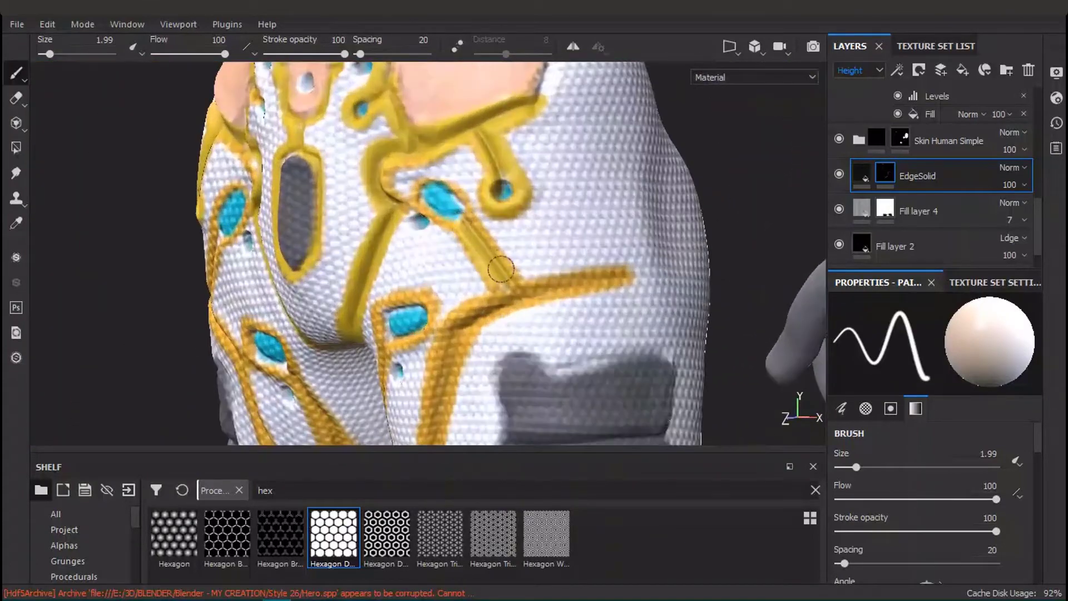
# - Paint EdgeSolid's mask white along the left hip's side branch, down the outer thigh line and around the lower teal inset
pyautogui.scroll(-2, 615, 279)
pyautogui.keyDown('alt'); pyautogui.moveTo(474, 317); pyautogui.dragTo(553, 240, button='middle'); pyautogui.keyUp('alt')
pyautogui.moveTo(554, 240); pyautogui.dragTo(518, 370)
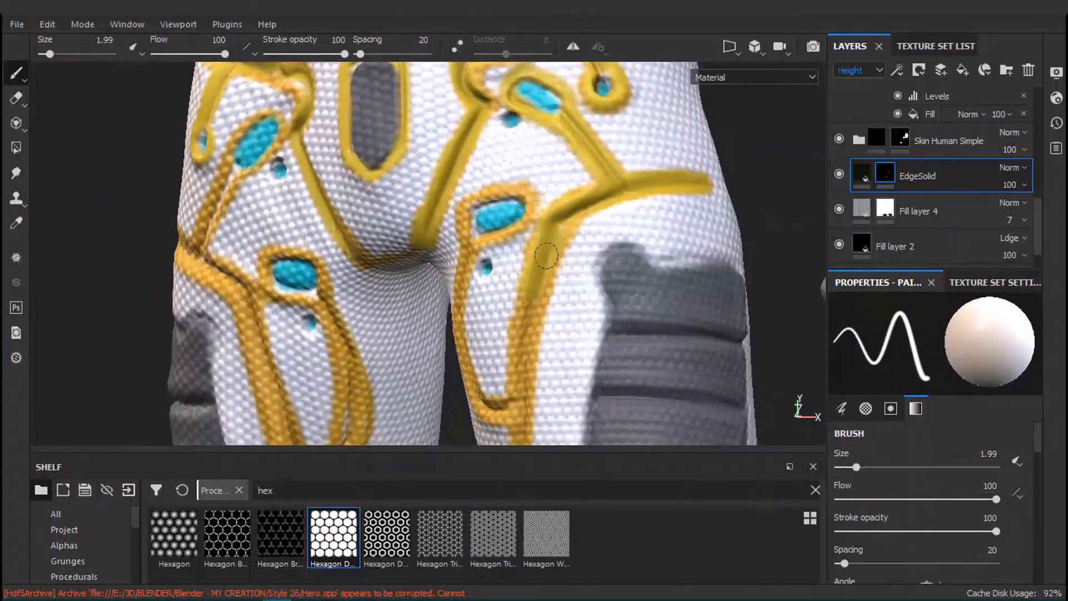
pyautogui.keyDown('alt'); pyautogui.moveTo(517, 311); pyautogui.dragTo(581, 234); pyautogui.keyUp('alt')
pyautogui.keyDown('alt'); pyautogui.moveTo(581, 234); pyautogui.dragTo(543, 241, button='middle'); pyautogui.keyUp('alt')
pyautogui.keyDown('alt'); pyautogui.moveTo(542, 241); pyautogui.dragTo(526, 260); pyautogui.keyUp('alt')
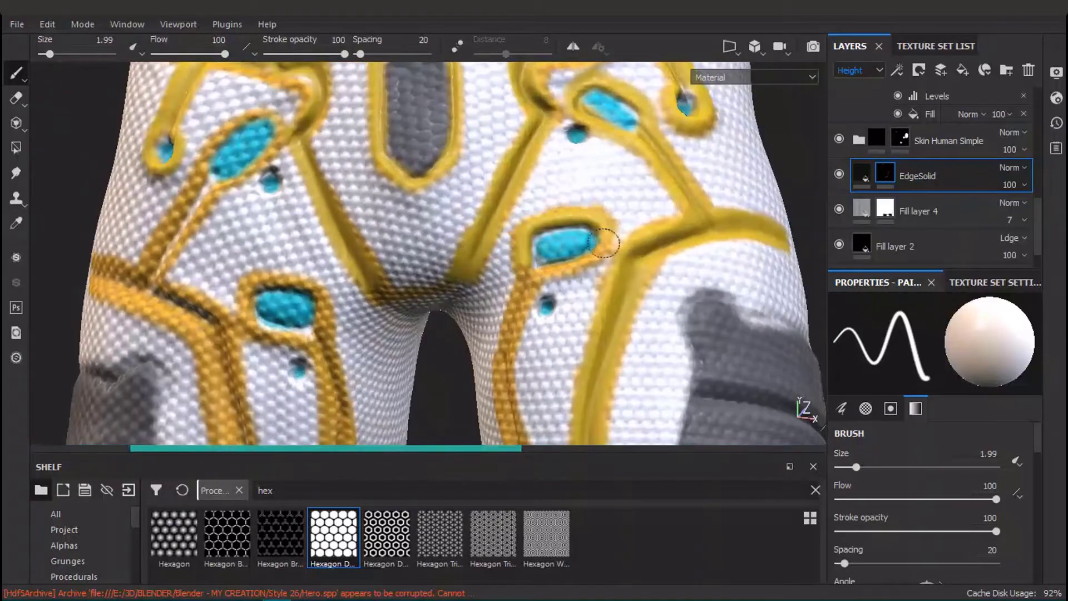
# - Paint EdgeSolid's mask white along the left thigh's inner loop and its tapering tail towards the knee
pyautogui.keyDown('alt'); pyautogui.moveTo(604, 243); pyautogui.dragTo(527, 182); pyautogui.keyUp('alt')
pyautogui.moveTo(508, 230); pyautogui.dragTo(548, 378)
pyautogui.keyDown('alt'); pyautogui.moveTo(548, 378); pyautogui.dragTo(528, 248, button='middle'); pyautogui.keyUp('alt')
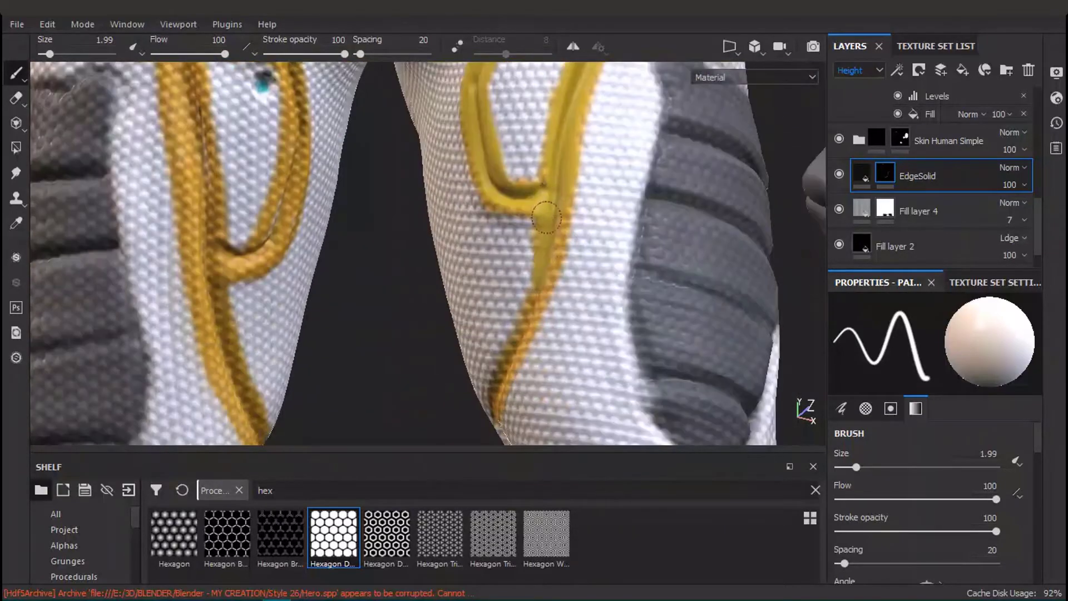
pyautogui.keyDown('alt'); pyautogui.moveTo(562, 311); pyautogui.dragTo(501, 333); pyautogui.keyUp('alt')
pyautogui.keyDown('alt'); pyautogui.moveTo(501, 359); pyautogui.dragTo(412, 219, button='right'); pyautogui.keyUp('alt')
pyautogui.scroll(3, 603, 256)
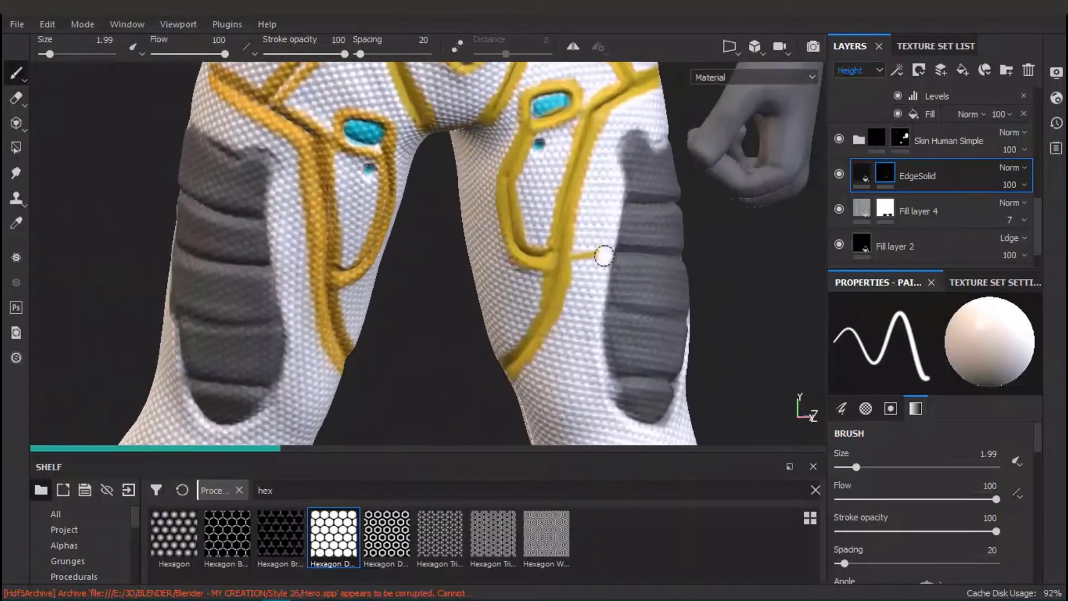
# - Paint EdgeSolid's mask white around the right hip's upper teal inset, its diagonal and side branch, and down the upper thigh line
pyautogui.scroll(-3, 590, 279)
pyautogui.scroll(3, 436, 293)
pyautogui.keyDown('alt'); pyautogui.moveTo(436, 293); pyautogui.dragTo(418, 265); pyautogui.keyUp('alt')
pyautogui.scroll(2, 417, 265)
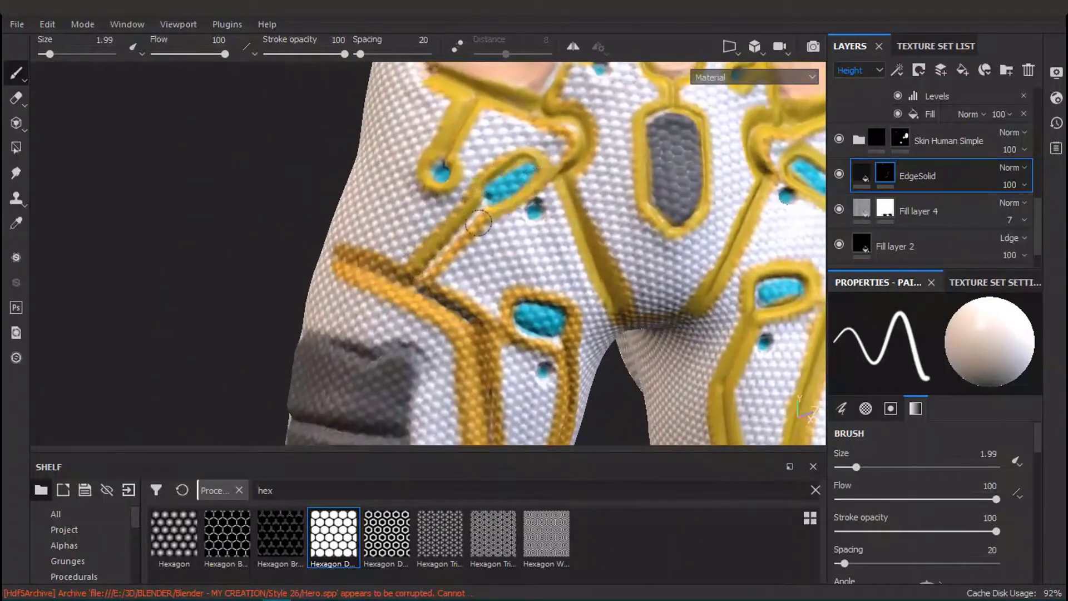
pyautogui.keyDown('alt'); pyautogui.moveTo(428, 313); pyautogui.dragTo(439, 224); pyautogui.keyUp('alt')
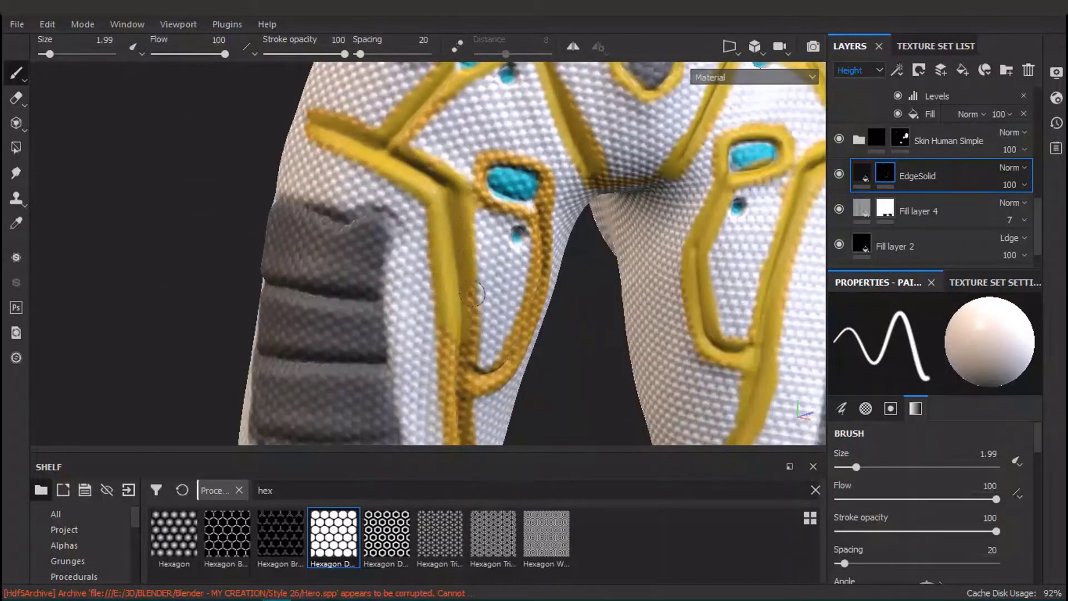
pyautogui.keyDown('alt'); pyautogui.moveTo(472, 294); pyautogui.dragTo(457, 187); pyautogui.keyUp('alt')
# - Paint EdgeSolid's mask white along the right thigh's tapering tail and inner loop up towards the lower teal inset
pyautogui.moveTo(449, 220)
pyautogui.mouseDown()
pyautogui.moveTo(463, 300)
pyautogui.moveTo(416, 214)
pyautogui.mouseUp()
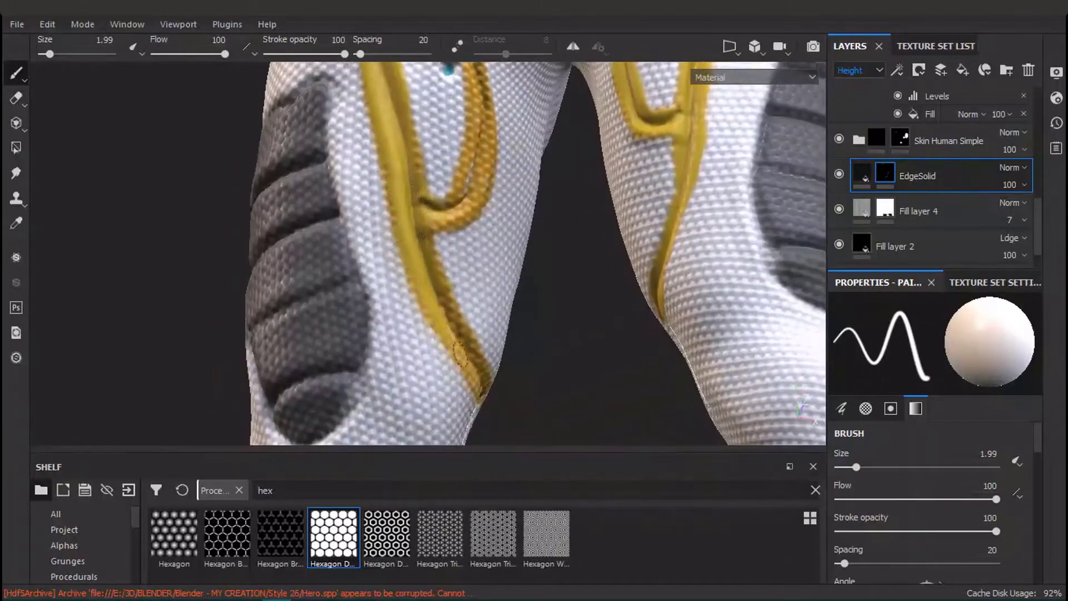
pyautogui.moveTo(459, 352)
pyautogui.keyDown('alt'); pyautogui.mouseDown()
pyautogui.moveTo(455, 267)
pyautogui.moveTo(448, 298)
pyautogui.mouseUp(); pyautogui.keyUp('alt')
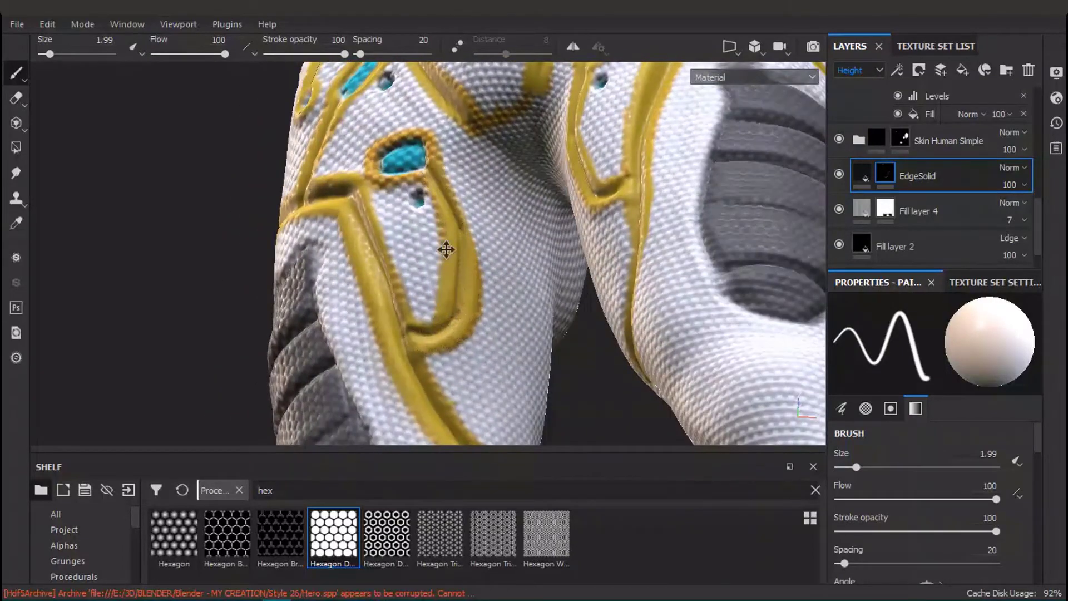
pyautogui.keyDown('alt'); pyautogui.moveTo(447, 250); pyautogui.dragTo(382, 261); pyautogui.keyUp('alt')
pyautogui.keyDown('alt'); pyautogui.moveTo(420, 276); pyautogui.dragTo(543, 321, button='right'); pyautogui.keyUp('alt')
# - Paint EdgeSolid's mask white along the raised right arm's trim, from the back of the upper arm around the elbow to the forearm
pyautogui.keyDown('alt'); pyautogui.moveTo(544, 321); pyautogui.dragTo(544, 439, button='middle'); pyautogui.keyUp('alt')
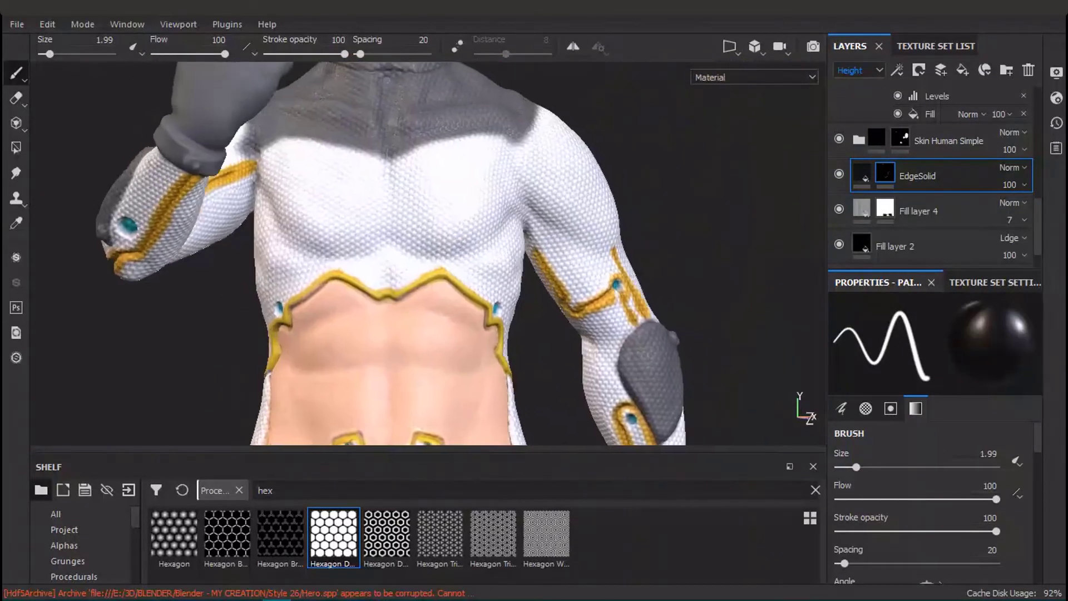
pyautogui.keyDown('alt'); pyautogui.moveTo(544, 289); pyautogui.dragTo(446, 289); pyautogui.keyUp('alt')
pyautogui.keyDown('alt'); pyautogui.moveTo(446, 289); pyautogui.dragTo(443, 283, button='right'); pyautogui.keyUp('alt')
pyautogui.press('c')
pyautogui.press('m')
pyautogui.press('c')
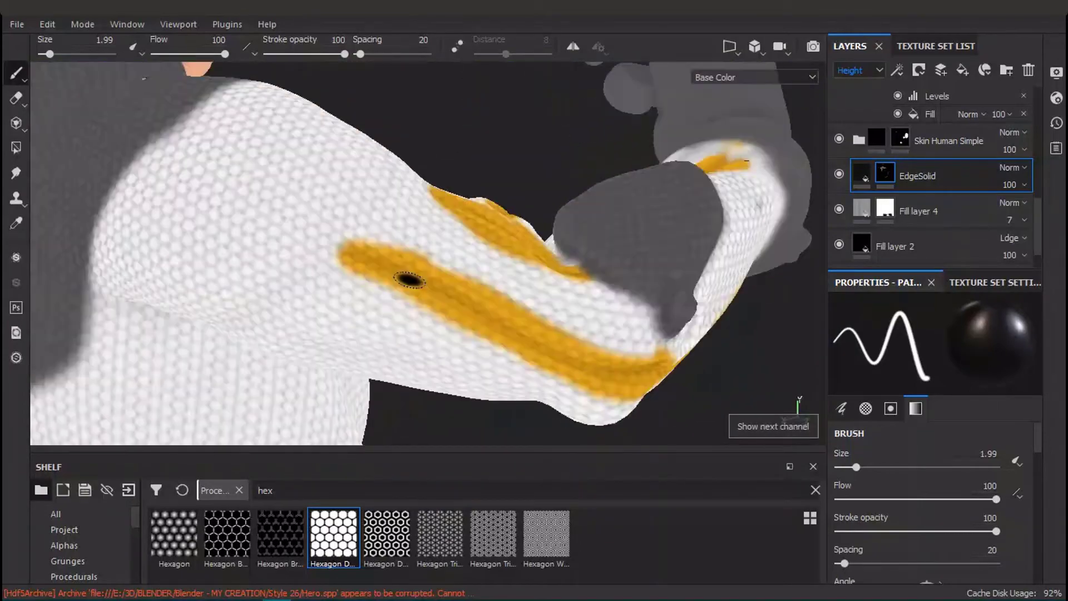
pyautogui.hotkey('shift', 'c')
pyautogui.press('m')
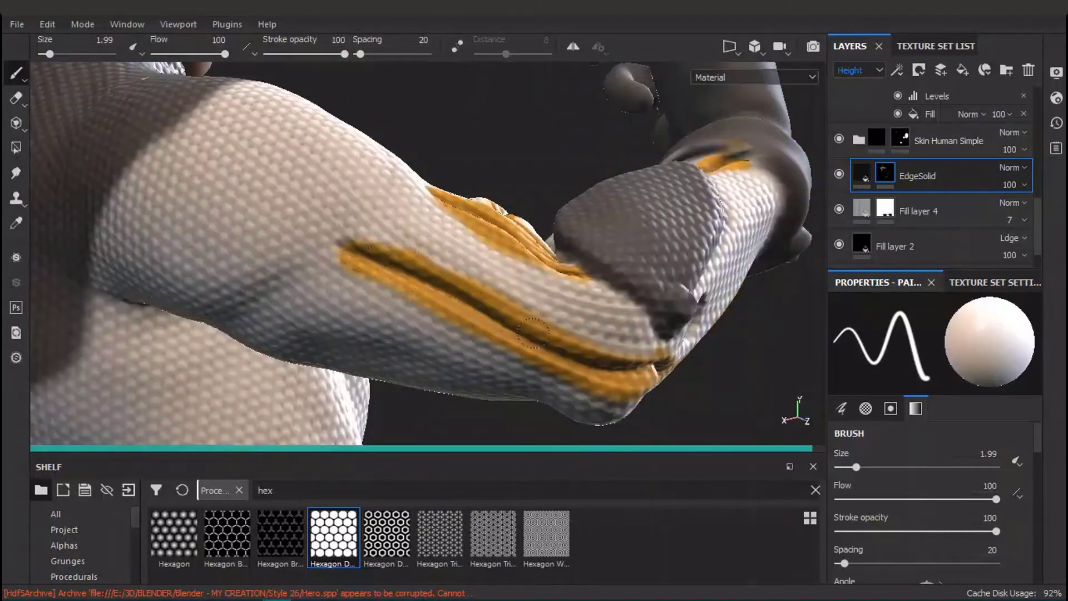
pyautogui.moveTo(533, 333)
pyautogui.keyDown('alt'); pyautogui.mouseDown()
pyautogui.moveTo(657, 367)
pyautogui.moveTo(523, 348)
pyautogui.moveTo(525, 411)
pyautogui.mouseUp(); pyautogui.keyUp('alt')
# - Toggle the visibility of the Mask layer and the layers below it to check their effect on the raised hand and suit
pyautogui.moveTo(1038, 199); pyautogui.dragTo(1038, 142)
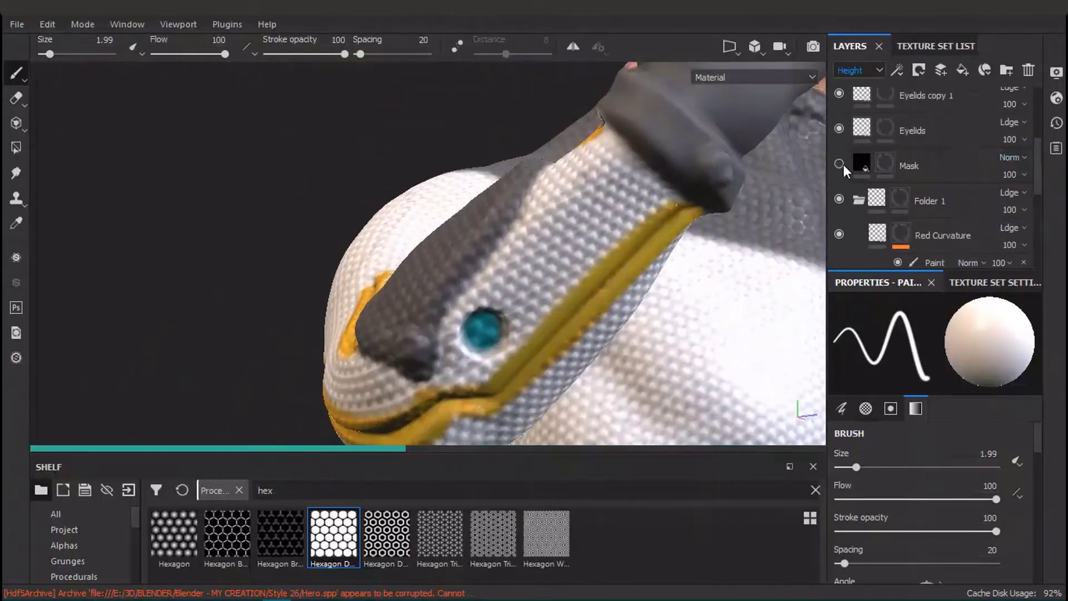
pyautogui.moveTo(1036, 188)
pyautogui.mouseDown()
pyautogui.moveTo(1036, 137)
pyautogui.moveTo(1020, 246)
pyautogui.moveTo(1036, 106)
pyautogui.moveTo(1034, 200)
pyautogui.mouseUp()
pyautogui.click(839, 179)
pyautogui.click(839, 181)
pyautogui.click(840, 133)
pyautogui.keyDown('alt'); pyautogui.moveTo(573, 301); pyautogui.dragTo(506, 326, button='middle'); pyautogui.keyUp('alt')
pyautogui.click(839, 134)
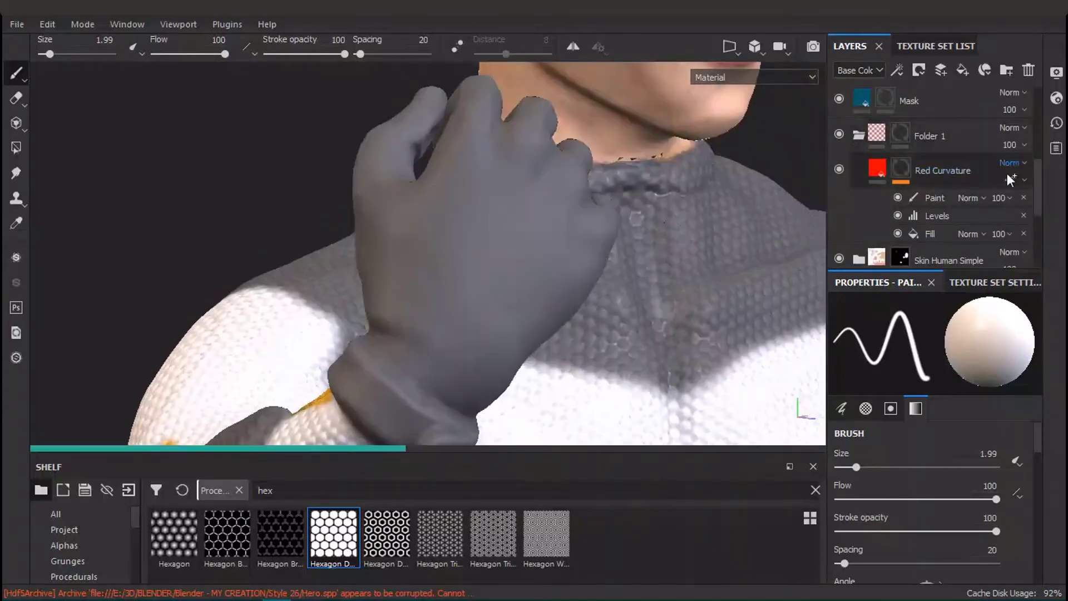
pyautogui.moveTo(1036, 176); pyautogui.dragTo(1037, 135)
pyautogui.click(839, 222)
pyautogui.scroll(-3, 858, 175)
pyautogui.click(858, 172)
pyautogui.click(839, 207)
pyautogui.click(839, 193)
pyautogui.click(839, 193)
pyautogui.click(840, 139)
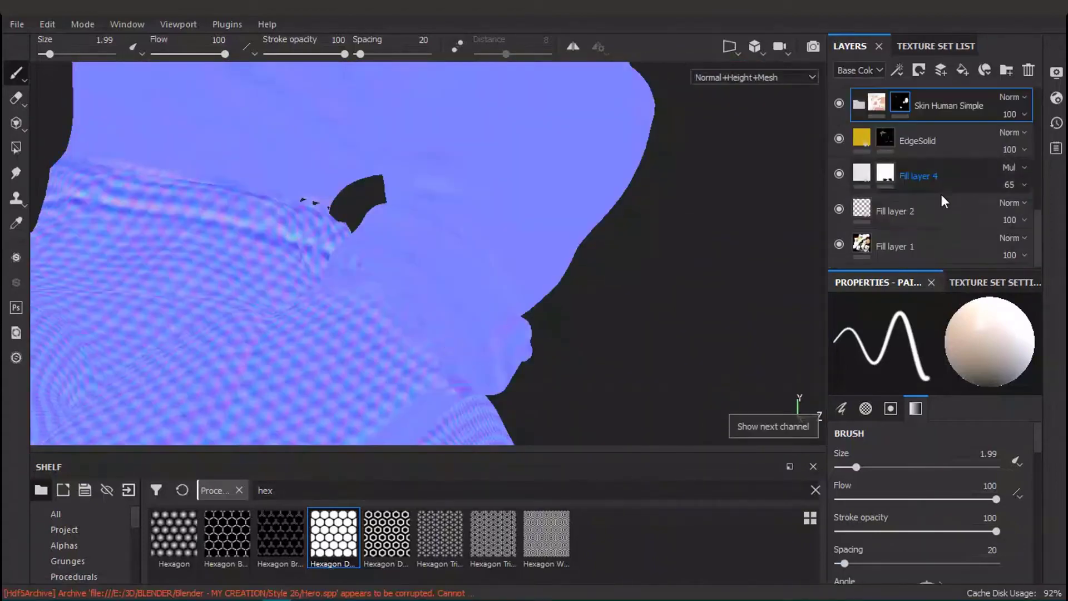
# - Paint Fill layer 4's mask black over the left arm's dark elbow pad to remove the hexagon pattern there
pyautogui.press('m')
pyautogui.moveTo(546, 221)
pyautogui.keyDown('alt'); pyautogui.mouseDown()
pyautogui.moveTo(382, 281)
pyautogui.moveTo(449, 303)
pyautogui.moveTo(222, 317)
pyautogui.moveTo(535, 182)
pyautogui.moveTo(256, 248)
pyautogui.mouseUp(); pyautogui.keyUp('alt')
pyautogui.press('x')
pyautogui.press('x')
pyautogui.keyDown('alt'); pyautogui.moveTo(107, 259); pyautogui.dragTo(145, 106, button='right'); pyautogui.keyUp('alt')
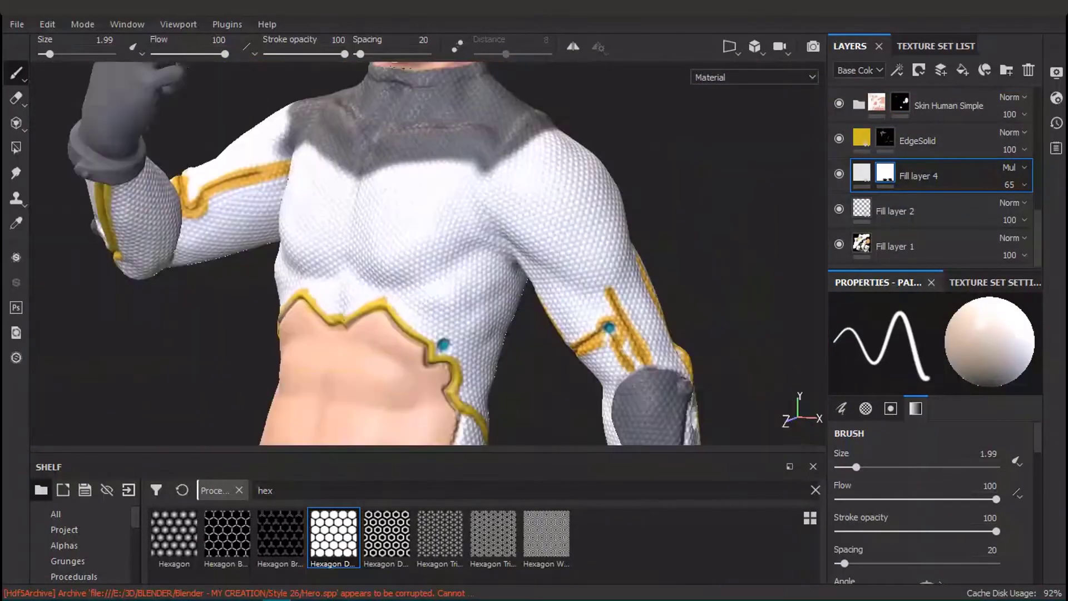
pyautogui.keyDown('alt'); pyautogui.moveTo(611, 331); pyautogui.dragTo(425, 267); pyautogui.keyUp('alt')
pyautogui.scroll(5, 417, 262)
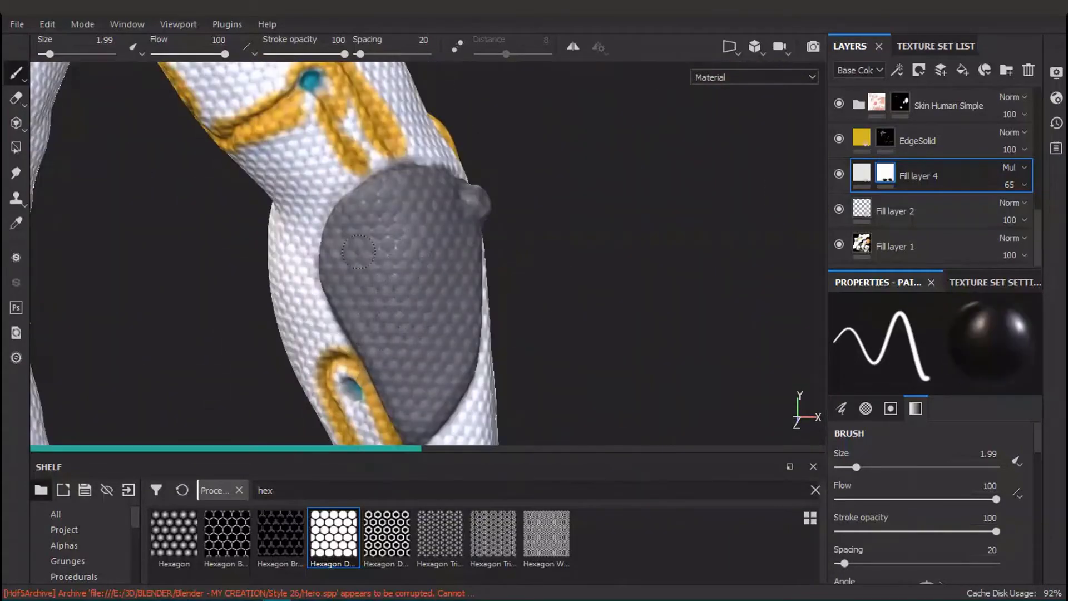
pyautogui.moveTo(358, 251)
pyautogui.keyDown('alt'); pyautogui.mouseDown()
pyautogui.moveTo(434, 398)
pyautogui.moveTo(464, 329)
pyautogui.moveTo(452, 319)
pyautogui.moveTo(511, 234)
pyautogui.mouseUp(); pyautogui.keyUp('alt')
pyautogui.keyDown('alt'); pyautogui.moveTo(532, 184); pyautogui.dragTo(512, 292, button='middle'); pyautogui.keyUp('alt')
pyautogui.keyDown('alt'); pyautogui.moveTo(510, 284); pyautogui.dragTo(459, 236); pyautogui.keyUp('alt')
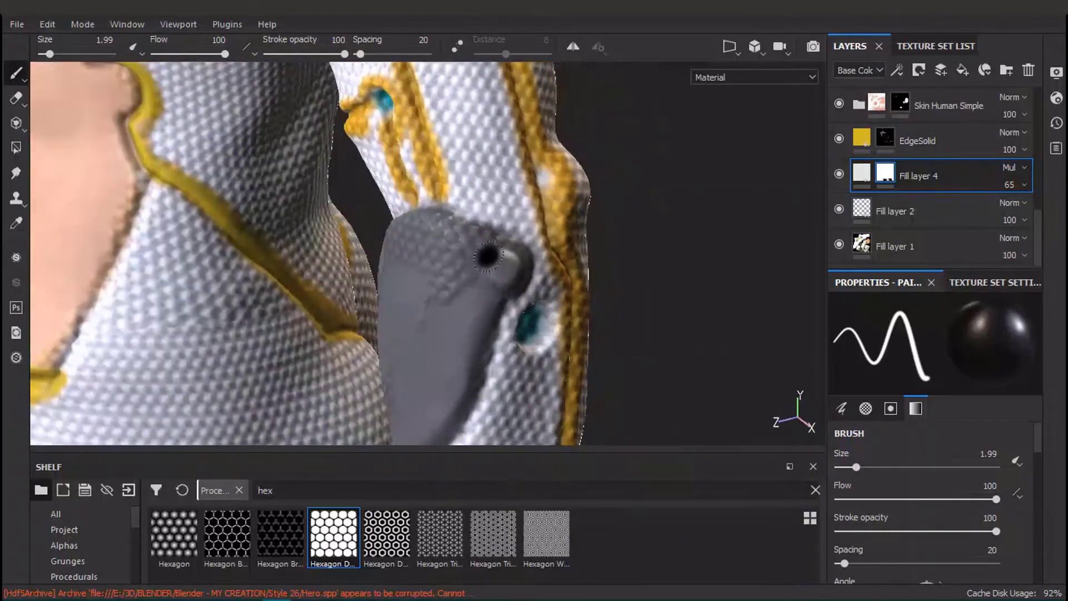
pyautogui.press('c')
# - Paint Fill layer 4's mask black over the raised right arm's dark elbow pad
pyautogui.keyDown('alt'); pyautogui.moveTo(418, 266); pyautogui.dragTo(341, 292); pyautogui.keyUp('alt')
pyautogui.keyDown('alt'); pyautogui.moveTo(397, 275); pyautogui.dragTo(136, 200, button='right'); pyautogui.keyUp('alt')
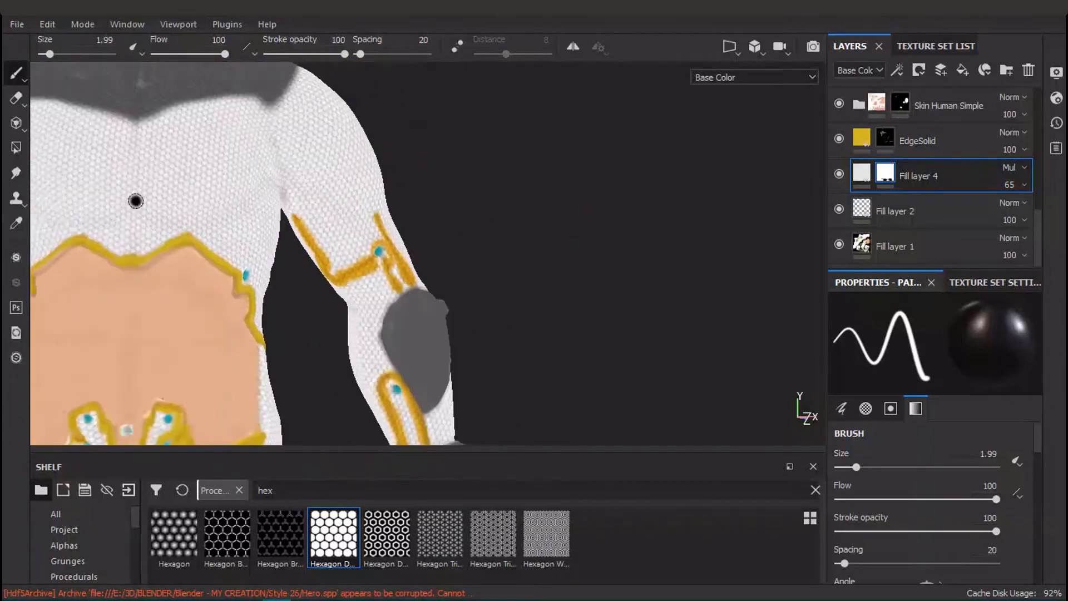
pyautogui.keyDown('alt'); pyautogui.moveTo(250, 345); pyautogui.dragTo(361, 263); pyautogui.keyUp('alt')
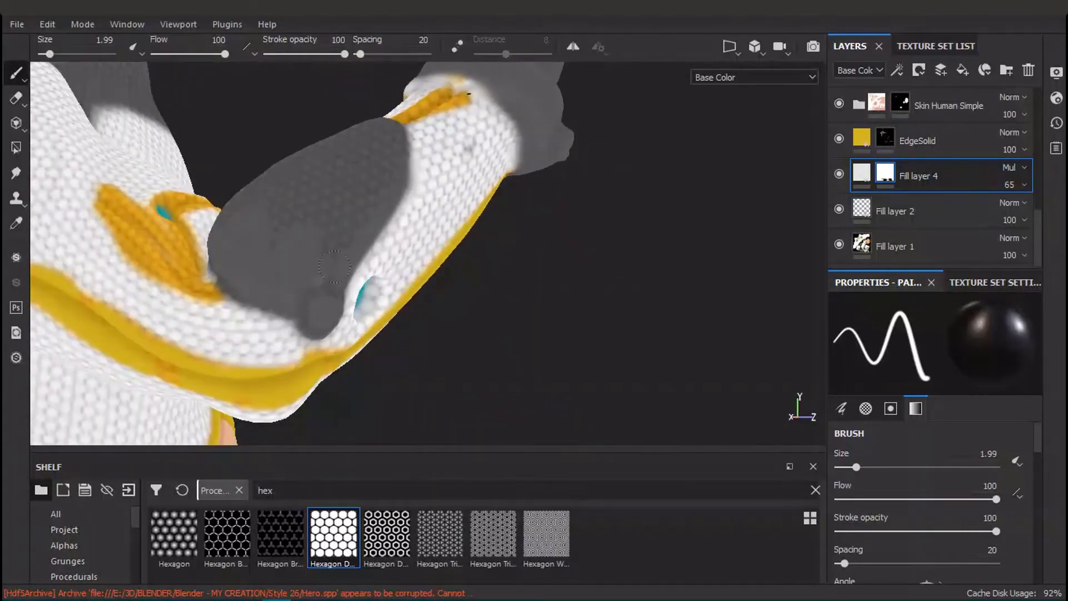
pyautogui.keyDown('alt'); pyautogui.moveTo(335, 267); pyautogui.dragTo(224, 284); pyautogui.keyUp('alt')
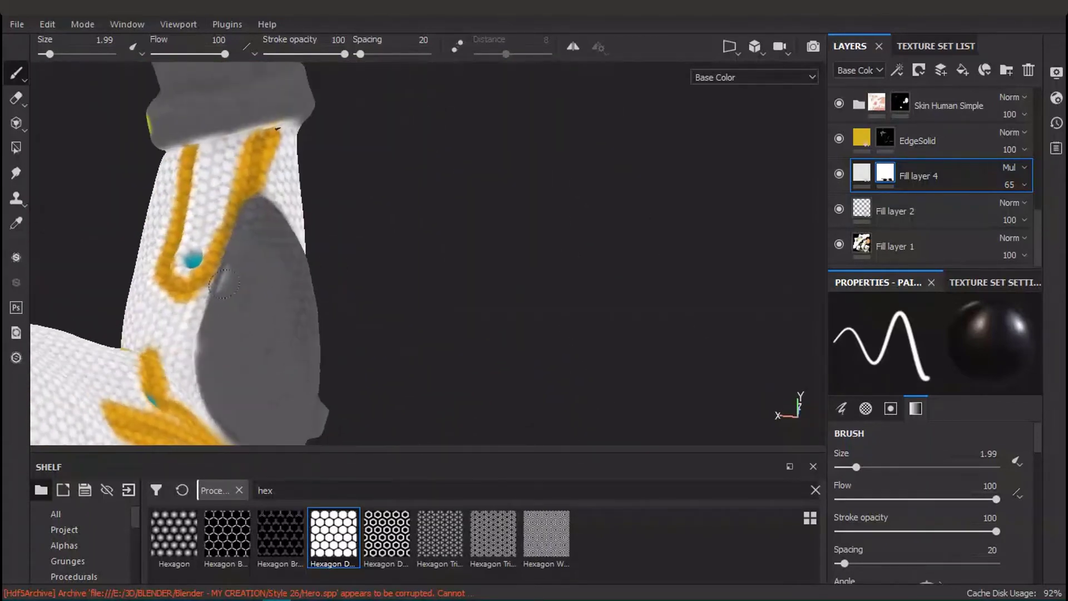
pyautogui.keyDown('alt'); pyautogui.moveTo(269, 246); pyautogui.dragTo(383, 313); pyautogui.keyUp('alt')
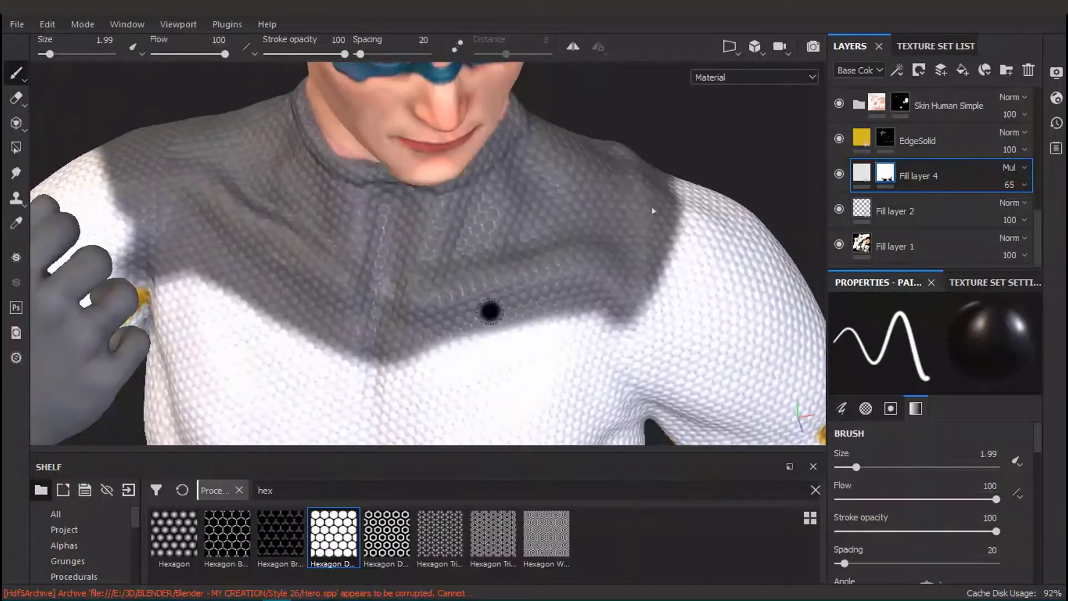
# - Paint Fill layer 4's mask black inside the dark oval at the centre of the belt
pyautogui.scroll(-4, 489, 311)
pyautogui.keyDown('alt'); pyautogui.moveTo(490, 312); pyautogui.dragTo(401, 122, button='middle'); pyautogui.keyUp('alt')
pyautogui.keyDown('alt'); pyautogui.moveTo(390, 312); pyautogui.dragTo(369, 274); pyautogui.keyUp('alt')
pyautogui.scroll(5, 370, 274)
pyautogui.moveTo(371, 232); pyautogui.dragTo(354, 263)
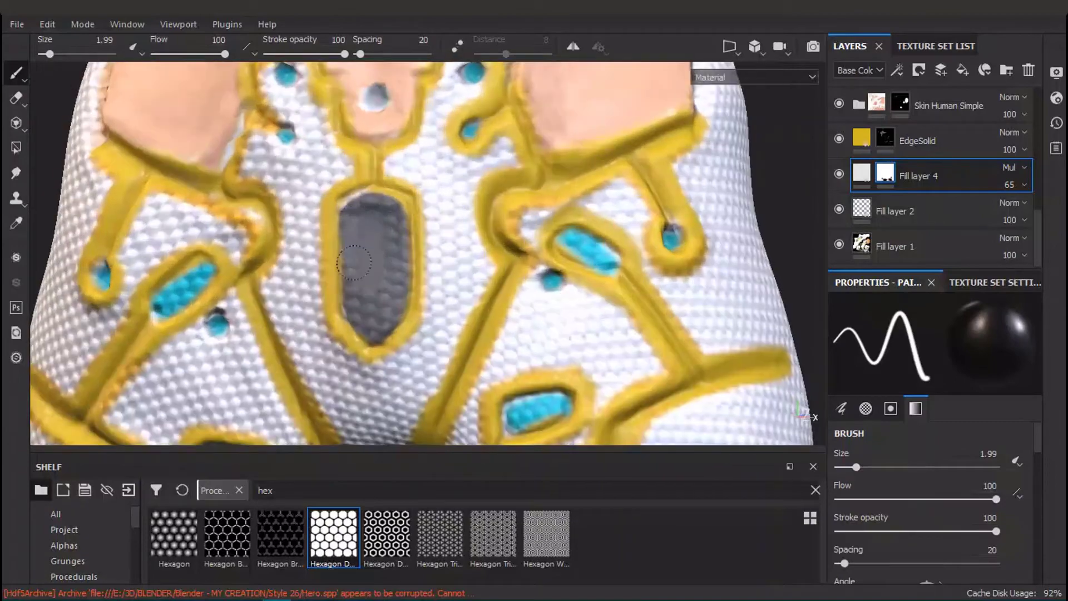
pyautogui.moveTo(379, 197); pyautogui.dragTo(378, 336)
# - Paint Fill layer 4's mask black over the dark ribbed pads on both thighs, enlarging the brush to size 3.07
pyautogui.keyDown('alt'); pyautogui.moveTo(377, 335); pyautogui.dragTo(309, 62, button='right'); pyautogui.keyUp('alt')
pyautogui.moveTo(490, 434)
pyautogui.keyDown('alt'); pyautogui.mouseDown(button='middle')
pyautogui.moveTo(488, 221)
pyautogui.moveTo(503, 290)
pyautogui.mouseUp(button='middle'); pyautogui.keyUp('alt')
pyautogui.keyDown('alt'); pyautogui.moveTo(607, 261); pyautogui.dragTo(567, 253); pyautogui.keyUp('alt')
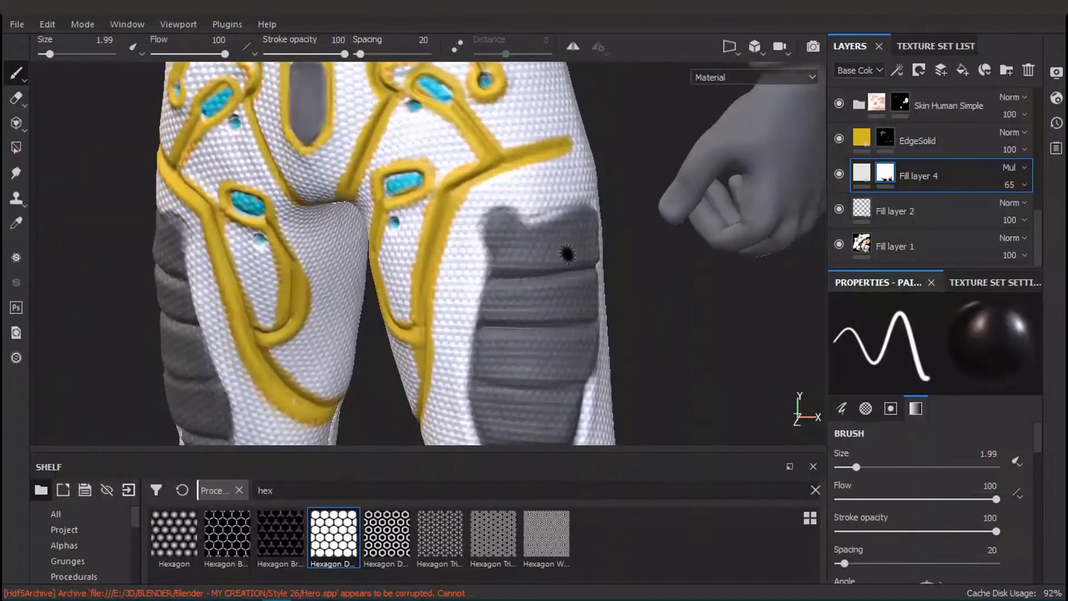
pyautogui.keyDown('alt'); pyautogui.moveTo(492, 232); pyautogui.dragTo(437, 263); pyautogui.keyUp('alt')
pyautogui.press('c')
pyautogui.scroll(3, 600, 223)
pyautogui.keyDown('alt'); pyautogui.moveTo(611, 280); pyautogui.dragTo(573, 222, button='middle'); pyautogui.keyUp('alt')
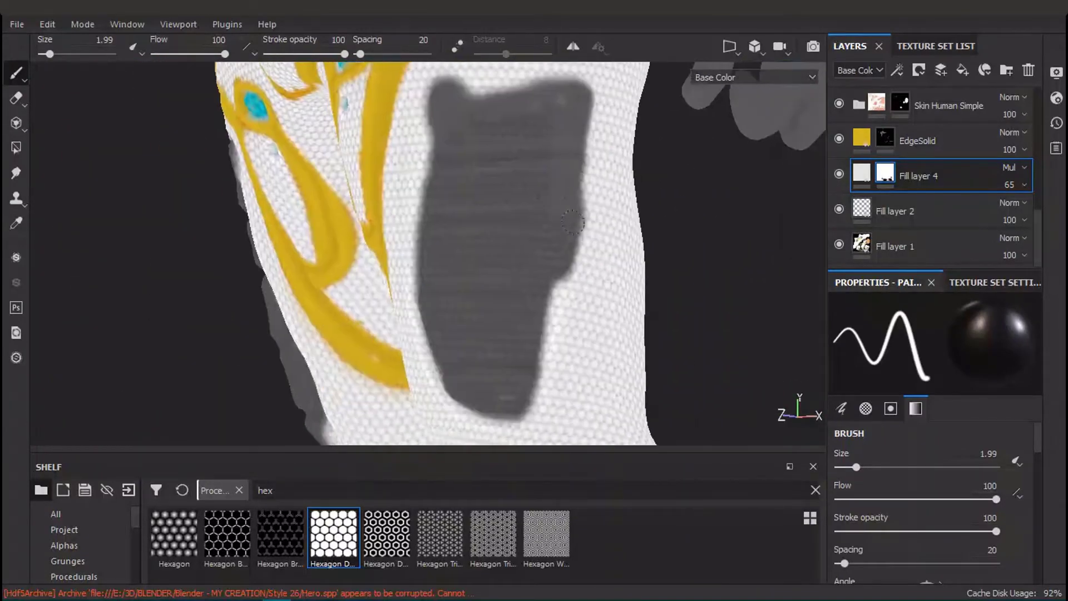
pyautogui.keyDown('alt'); pyautogui.moveTo(521, 409); pyautogui.dragTo(430, 333); pyautogui.keyUp('alt')
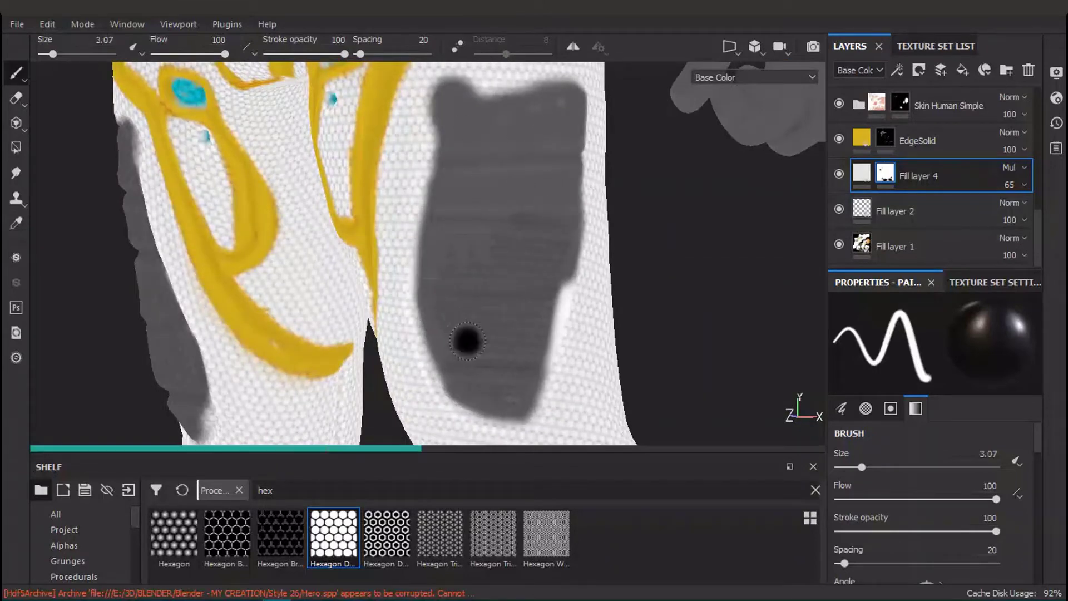
pyautogui.keyDown('alt'); pyautogui.moveTo(457, 340); pyautogui.dragTo(329, 88); pyautogui.keyUp('alt')
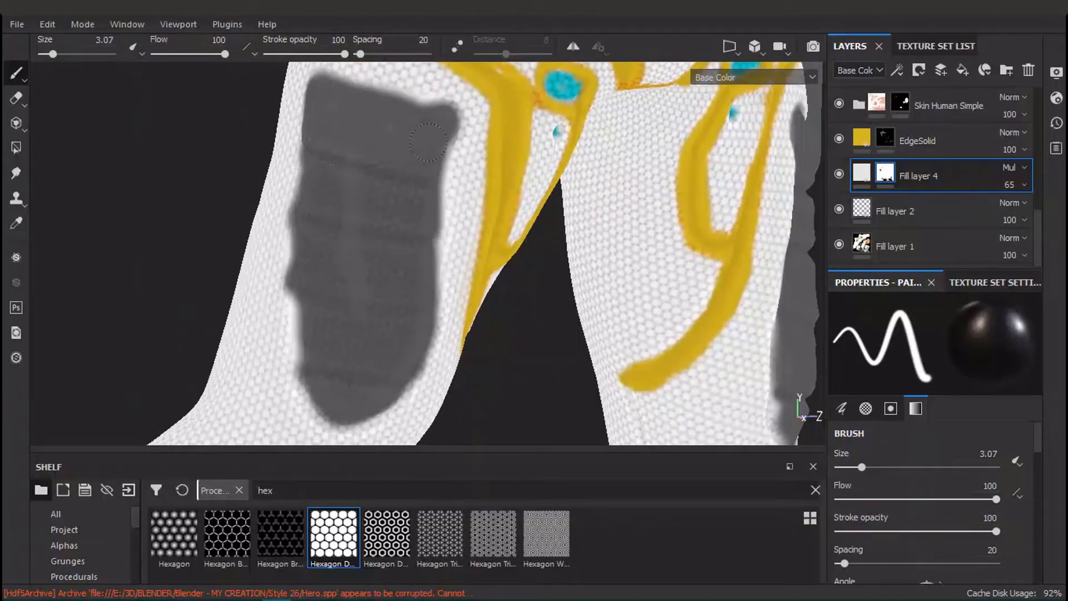
pyautogui.scroll(-3, 373, 334)
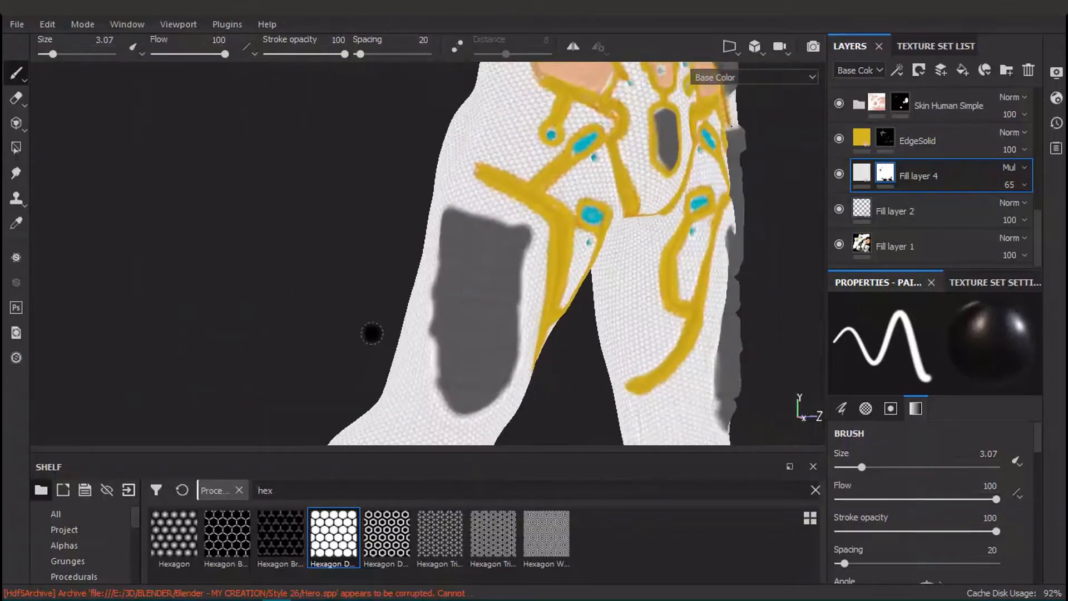
# - Paint Fill layer 4's mask black over the left upper arm's gold trim with a brush of size 1.46
pyautogui.keyDown('alt'); pyautogui.moveTo(373, 334); pyautogui.dragTo(484, 328); pyautogui.keyUp('alt')
pyautogui.moveTo(473, 167)
pyautogui.keyDown('alt'); pyautogui.mouseDown(button='middle')
pyautogui.moveTo(498, 293)
pyautogui.moveTo(392, 236)
pyautogui.mouseUp(button='middle'); pyautogui.keyUp('alt')
pyautogui.scroll(4, 547, 277)
pyautogui.keyDown('ctrl'); pyautogui.moveTo(548, 277); pyautogui.dragTo(523, 277, button='right'); pyautogui.keyUp('ctrl')
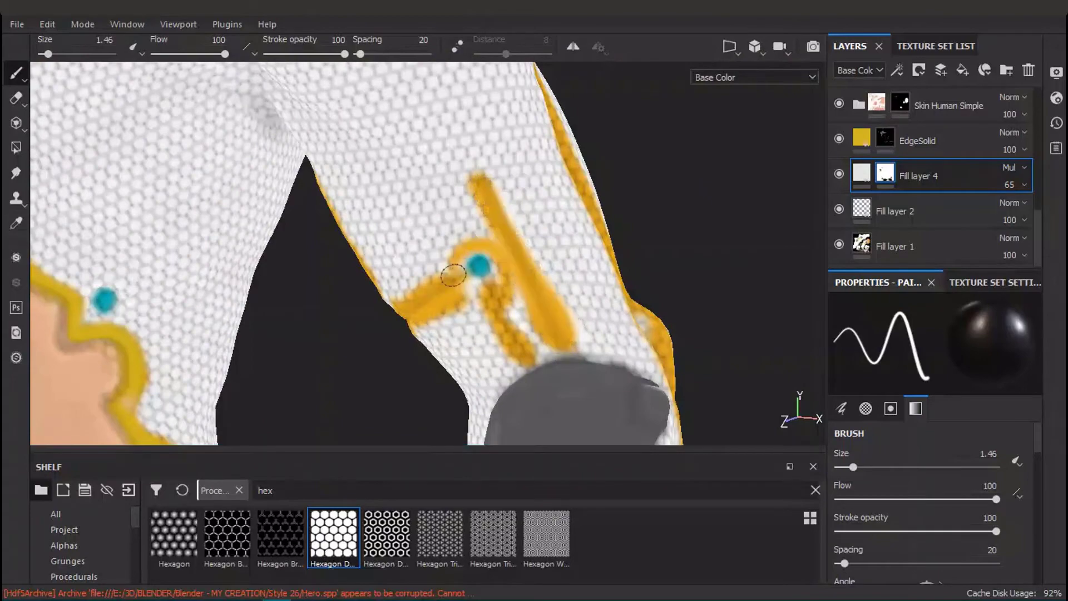
# - Try purple as EdgeSolid's base color and inspect the trim on the torso and arms
pyautogui.scroll(-6, 565, 356)
pyautogui.click(860, 139)
pyautogui.click(930, 499)
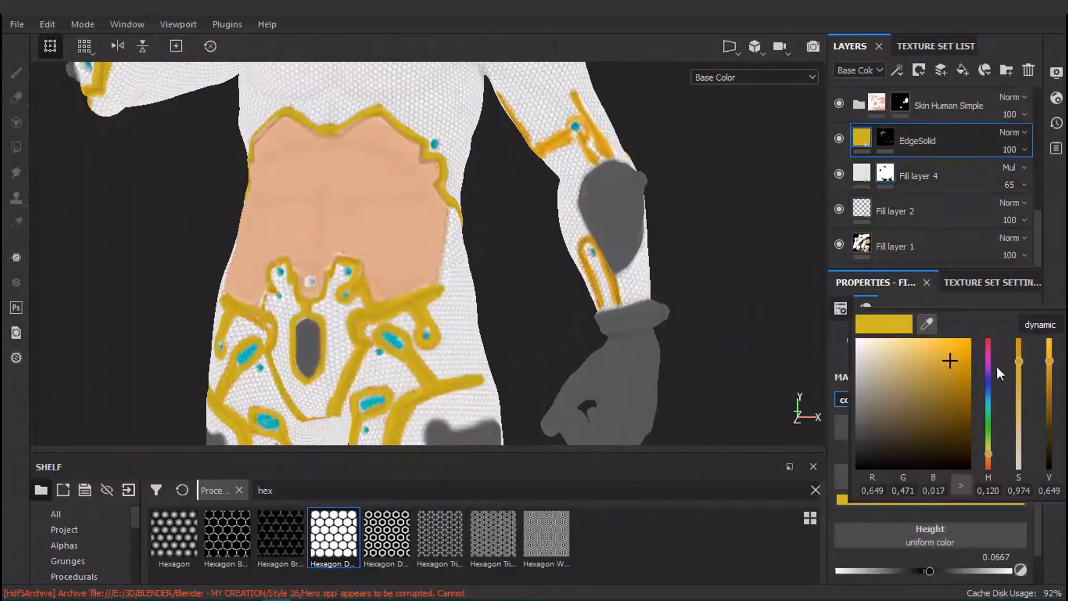
pyautogui.click(989, 367)
pyautogui.press('m')
pyautogui.keyDown('alt'); pyautogui.moveTo(667, 304); pyautogui.dragTo(478, 356, button='right'); pyautogui.keyUp('alt')
pyautogui.keyDown('alt'); pyautogui.moveTo(479, 356); pyautogui.dragTo(262, 372); pyautogui.keyUp('alt')
pyautogui.scroll(6, 473, 250)
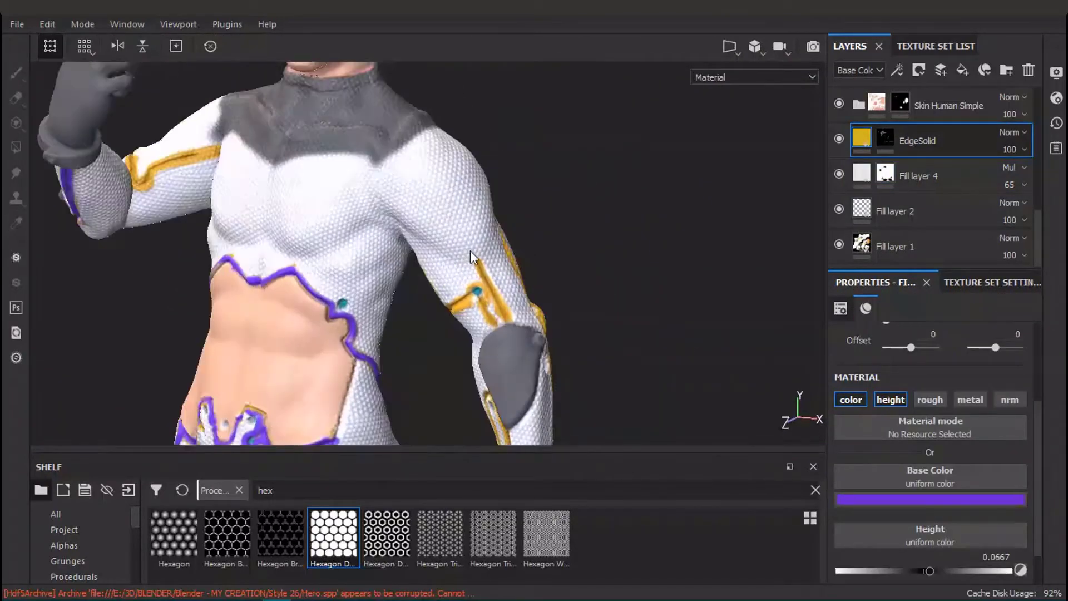
# - Set EdgeSolid's base color to bright red so its painted coverage stands out from the gold trim
pyautogui.press('c')
pyautogui.click(930, 499)
pyautogui.click(937, 316)
pyautogui.click(969, 342)
pyautogui.scroll(-3, 612, 242)
pyautogui.moveTo(612, 242)
pyautogui.keyDown('alt'); pyautogui.mouseDown(button='middle')
pyautogui.moveTo(579, 260)
pyautogui.moveTo(623, 212)
pyautogui.mouseUp(button='middle'); pyautogui.keyUp('alt')
pyautogui.press('m')
pyautogui.scroll(-6, 617, 301)
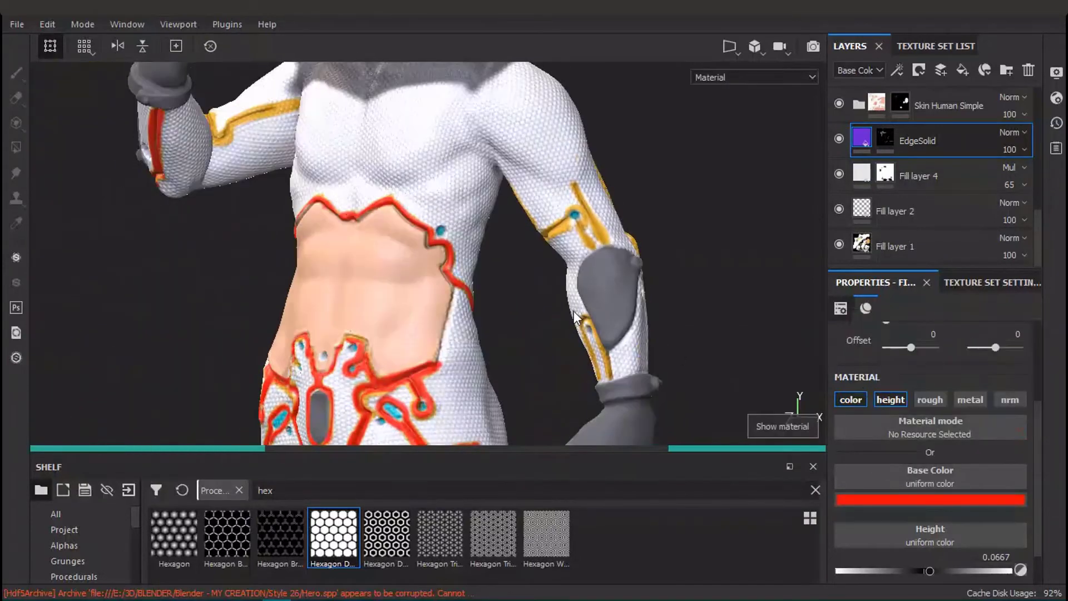
# - Extend EdgeSolid's white mask to the uncovered edges of the right hip's diagonal and side branch trim
pyautogui.click(885, 137)
pyautogui.moveTo(425, 312)
pyautogui.keyDown('alt'); pyautogui.mouseDown()
pyautogui.moveTo(551, 310)
pyautogui.moveTo(495, 339)
pyautogui.mouseUp(); pyautogui.keyUp('alt')
pyautogui.scroll(4, 517, 423)
pyautogui.scroll(6, 465, 268)
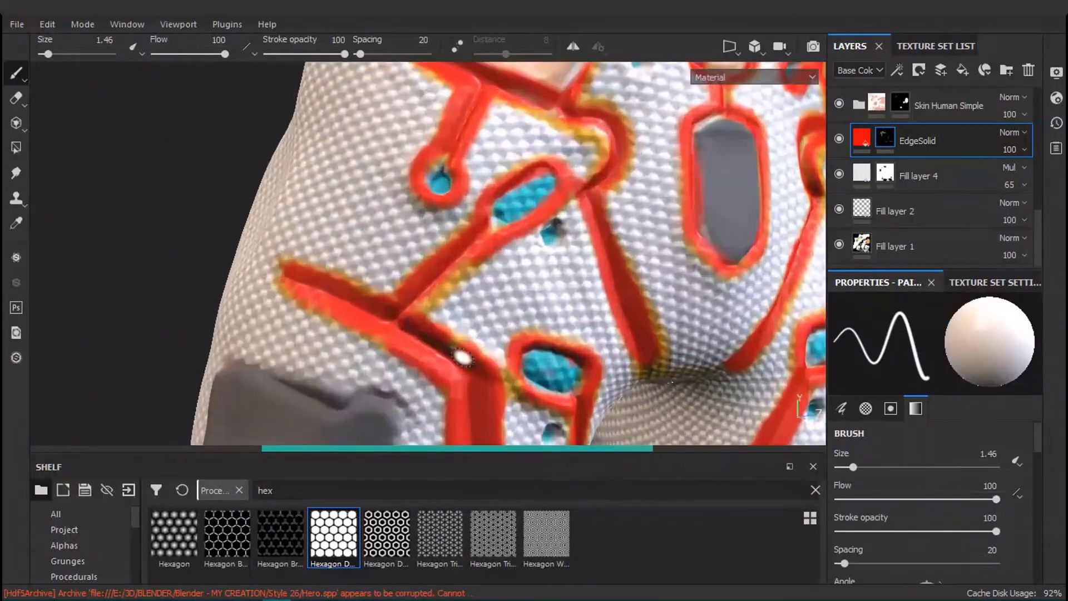
pyautogui.press('c')
pyautogui.moveTo(467, 266); pyautogui.dragTo(424, 308)
pyautogui.moveTo(437, 328); pyautogui.dragTo(497, 376)
pyautogui.keyDown('alt'); pyautogui.moveTo(496, 376); pyautogui.dragTo(484, 334, button='middle'); pyautogui.keyUp('alt')
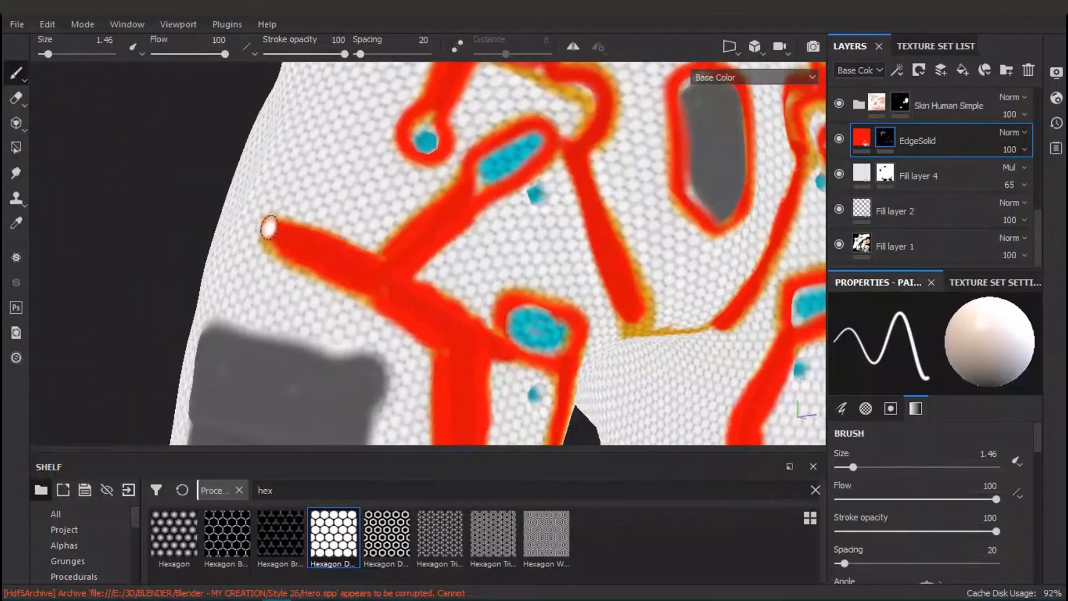
pyautogui.moveTo(269, 227); pyautogui.dragTo(271, 245)
# - Extend EdgeSolid's white mask over the uncovered edges of the right waistline trim and right belt prong
pyautogui.moveTo(629, 312)
pyautogui.keyDown('alt'); pyautogui.mouseDown()
pyautogui.moveTo(560, 260)
pyautogui.moveTo(632, 272)
pyautogui.moveTo(668, 262)
pyautogui.mouseUp(); pyautogui.keyUp('alt')
pyautogui.moveTo(667, 262)
pyautogui.keyDown('alt'); pyautogui.mouseDown()
pyautogui.moveTo(551, 384)
pyautogui.moveTo(579, 411)
pyautogui.mouseUp(); pyautogui.keyUp('alt')
pyautogui.moveTo(601, 220)
pyautogui.mouseDown()
pyautogui.moveTo(627, 263)
pyautogui.moveTo(620, 228)
pyautogui.mouseUp()
pyautogui.keyDown('alt'); pyautogui.moveTo(634, 228); pyautogui.dragTo(665, 272); pyautogui.keyUp('alt')
pyautogui.moveTo(362, 261); pyautogui.dragTo(444, 280)
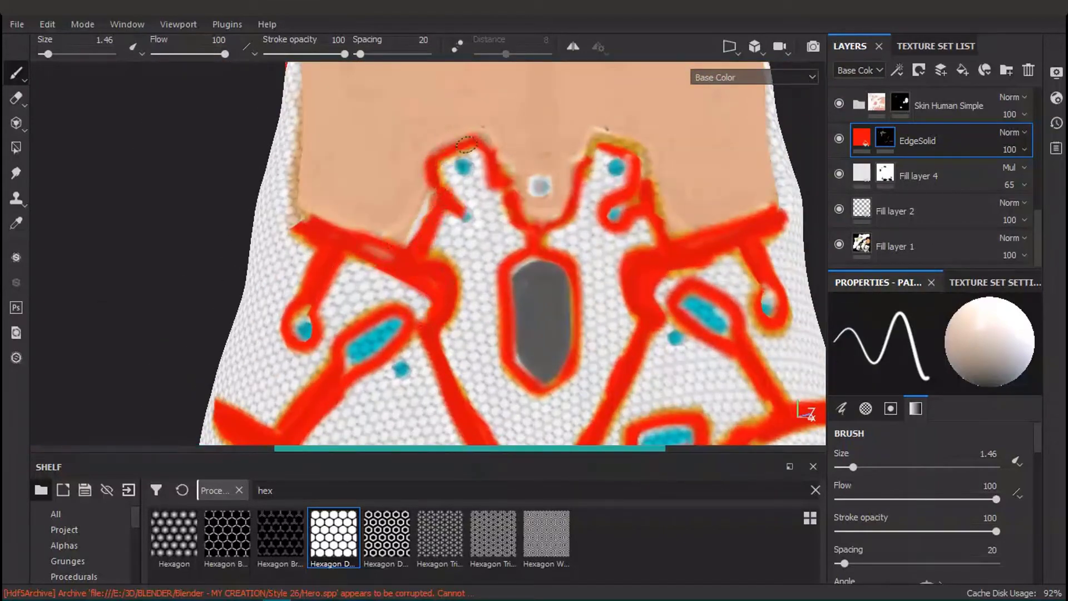
# - Replace EdgeSolid's red base color with golden orange sampled from the arm trim
pyautogui.press('m')
pyautogui.keyDown('alt'); pyautogui.moveTo(711, 245); pyautogui.dragTo(520, 286, button='right'); pyautogui.keyUp('alt')
pyautogui.keyDown('alt'); pyautogui.moveTo(519, 286); pyautogui.dragTo(445, 295); pyautogui.keyUp('alt')
pyautogui.keyDown('alt'); pyautogui.moveTo(432, 308); pyautogui.dragTo(466, 295, button='right'); pyautogui.keyUp('alt')
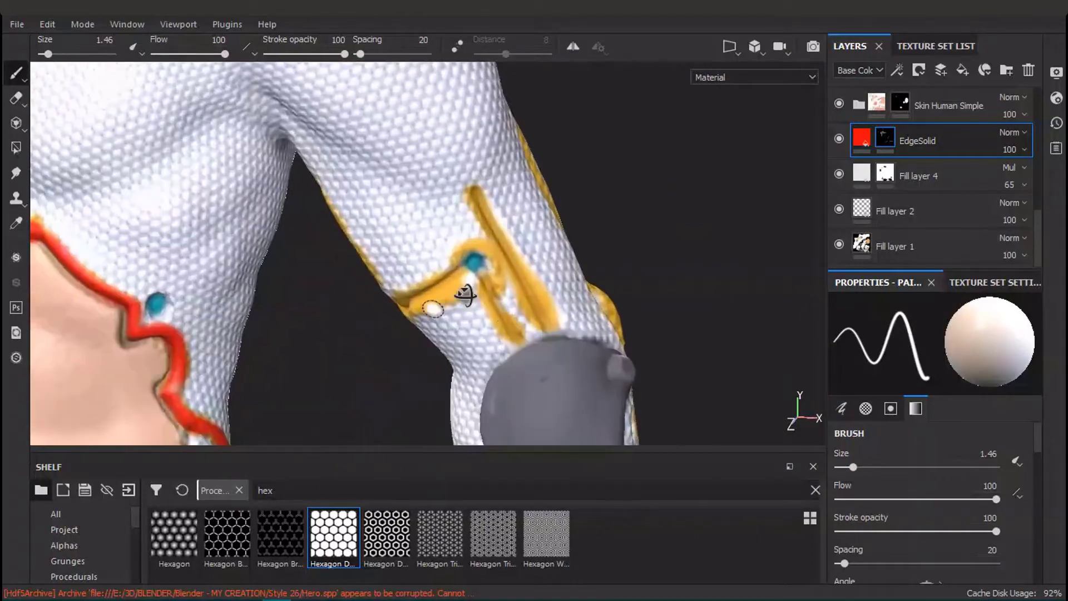
pyautogui.keyDown('alt'); pyautogui.moveTo(466, 295); pyautogui.dragTo(485, 292); pyautogui.keyUp('alt')
pyautogui.keyDown('alt'); pyautogui.moveTo(484, 292); pyautogui.dragTo(517, 281, button='right'); pyautogui.keyUp('alt')
pyautogui.click(862, 138)
pyautogui.click(890, 497)
pyautogui.moveTo(930, 323); pyautogui.dragTo(455, 290)
pyautogui.press('c')
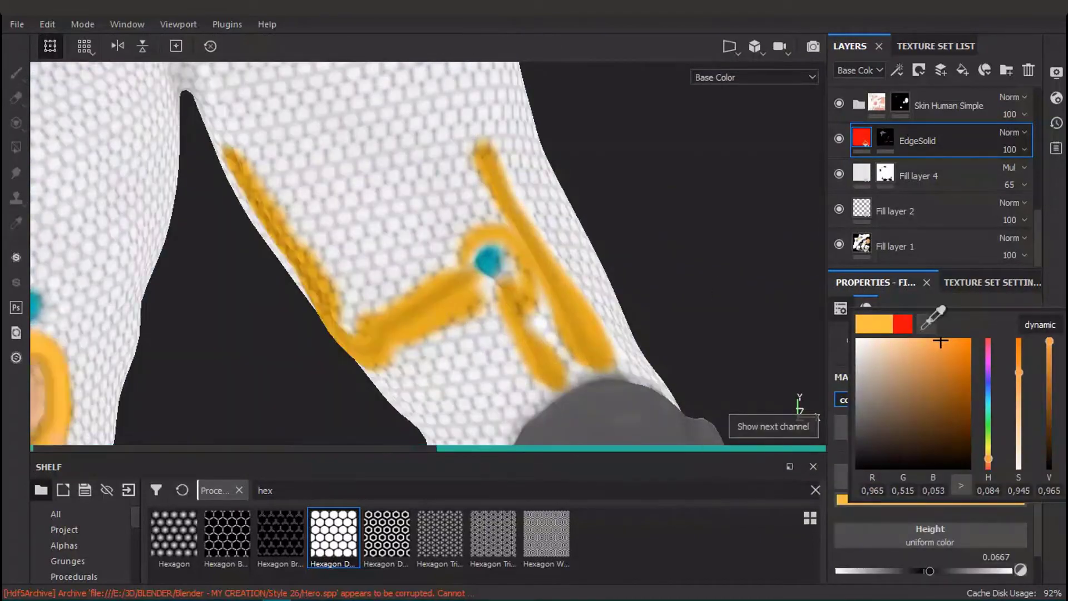
# - Paint black in Fill layer 4's mask over the arms' gold trim to clear the hexagon pattern there
pyautogui.click(886, 176)
pyautogui.press('1')
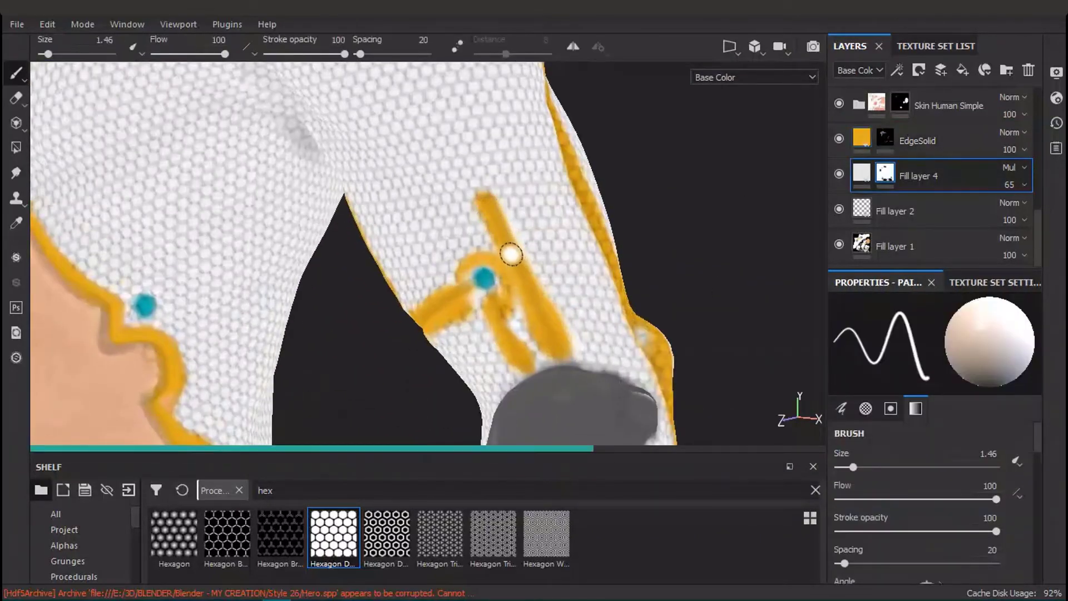
pyautogui.press('x')
pyautogui.moveTo(511, 253)
pyautogui.keyDown('alt'); pyautogui.mouseDown()
pyautogui.moveTo(617, 286)
pyautogui.moveTo(717, 295)
pyautogui.mouseUp(); pyautogui.keyUp('alt')
pyautogui.keyDown('alt'); pyautogui.moveTo(361, 309); pyautogui.dragTo(557, 271); pyautogui.keyUp('alt')
pyautogui.keyDown('alt'); pyautogui.moveTo(486, 314); pyautogui.dragTo(517, 327); pyautogui.keyUp('alt')
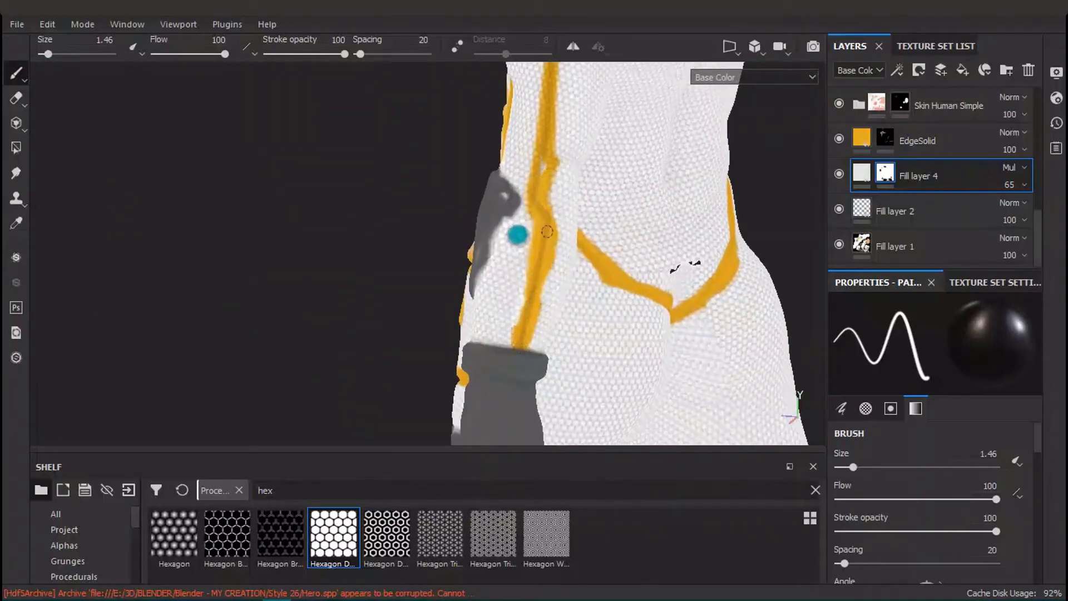
pyautogui.keyDown('alt'); pyautogui.moveTo(547, 232); pyautogui.dragTo(543, 171); pyautogui.keyUp('alt')
pyautogui.keyDown('alt'); pyautogui.moveTo(548, 241); pyautogui.dragTo(596, 296); pyautogui.keyUp('alt')
pyautogui.scroll(-5, 677, 243)
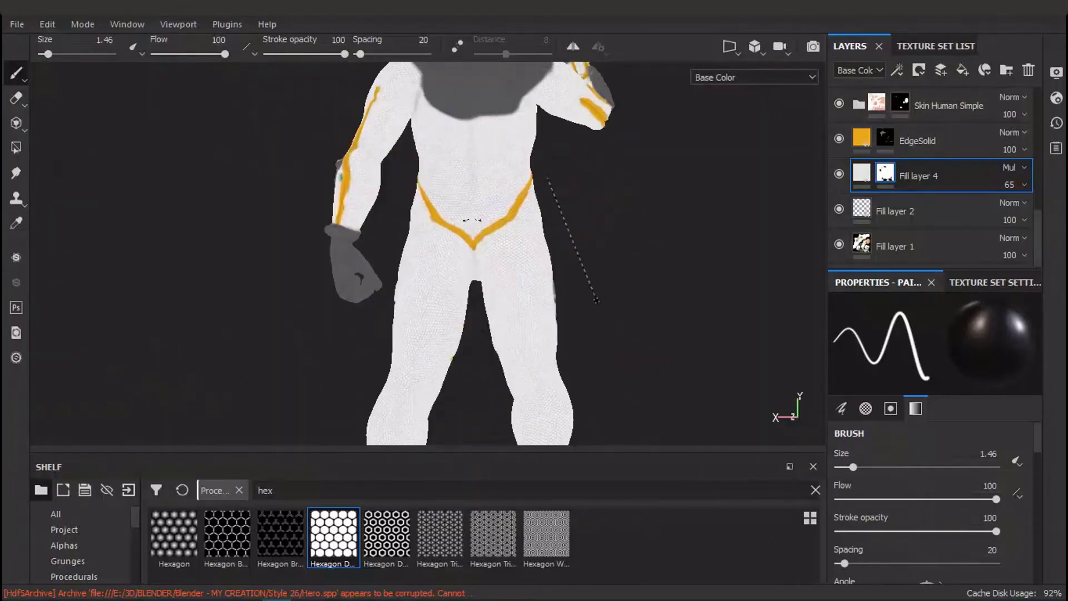
# - Examine the suit's chest, gloves and collar in material view, and check Skin Human Simple's mask along the neckline
pyautogui.press('m')
pyautogui.keyDown('alt'); pyautogui.moveTo(506, 274); pyautogui.dragTo(477, 400); pyautogui.keyUp('alt')
pyautogui.scroll(4, 536, 264)
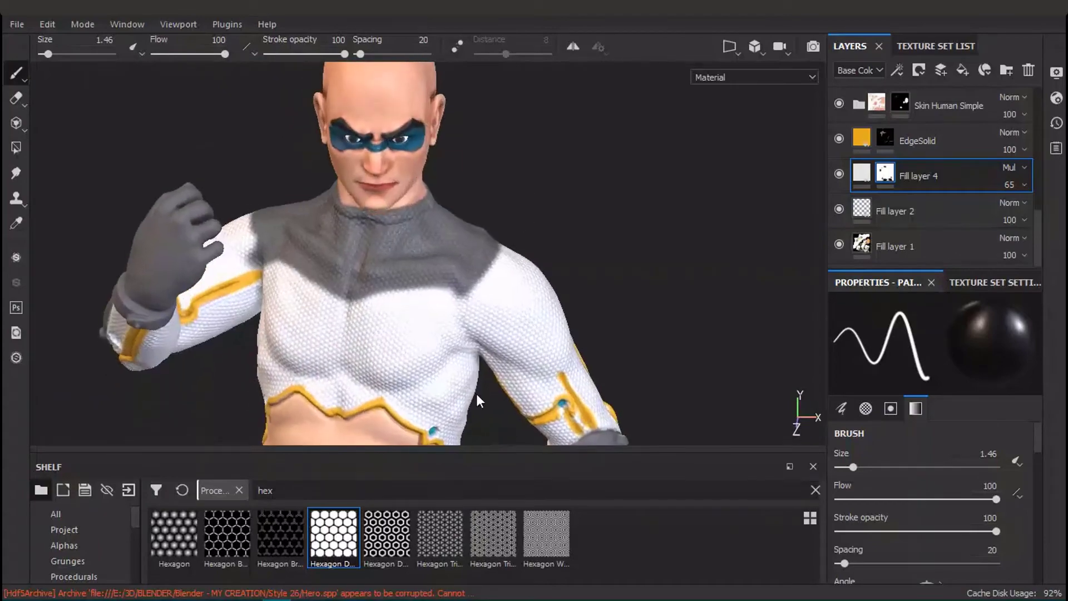
pyautogui.scroll(5, 411, 167)
pyautogui.press('c')
pyautogui.press('c')
pyautogui.press('m')
pyautogui.moveTo(437, 253)
pyautogui.keyDown('alt'); pyautogui.mouseDown()
pyautogui.moveTo(581, 241)
pyautogui.moveTo(506, 255)
pyautogui.moveTo(540, 265)
pyautogui.moveTo(671, 220)
pyautogui.moveTo(796, 249)
pyautogui.mouseUp(); pyautogui.keyUp('alt')
pyautogui.press('x')
pyautogui.press('x')
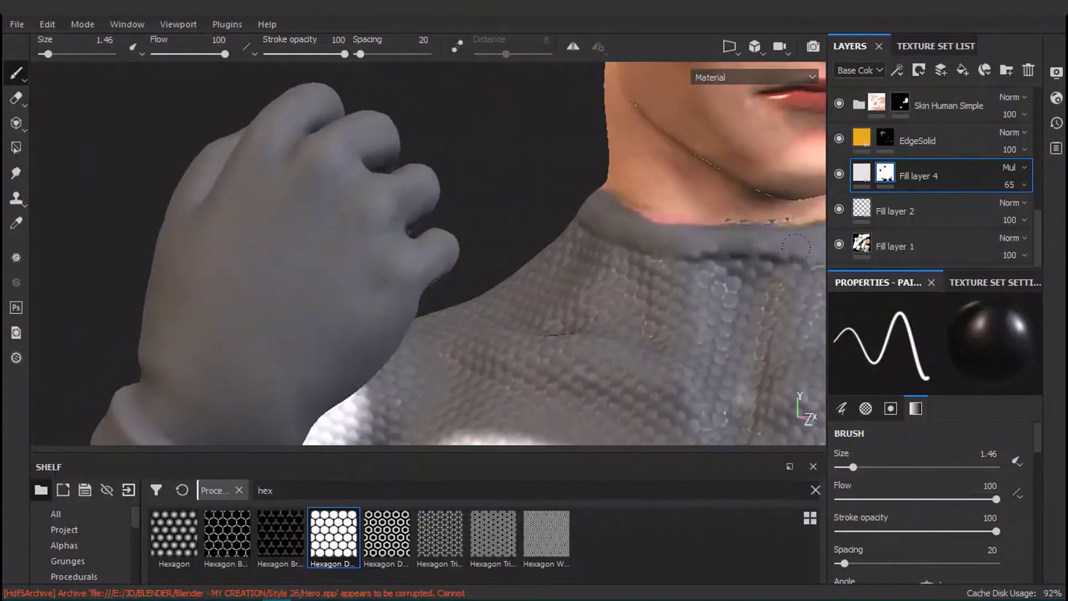
pyautogui.click(900, 119)
pyautogui.moveTo(657, 234)
pyautogui.keyDown('alt'); pyautogui.mouseDown()
pyautogui.moveTo(708, 218)
pyautogui.moveTo(539, 201)
pyautogui.moveTo(668, 211)
pyautogui.mouseUp(); pyautogui.keyUp('alt')
pyautogui.keyDown('alt'); pyautogui.moveTo(668, 211); pyautogui.dragTo(629, 167, button='right'); pyautogui.keyUp('alt')
pyautogui.rightClick(629, 167)
pyautogui.keyDown('alt'); pyautogui.moveTo(550, 249); pyautogui.dragTo(724, 244); pyautogui.keyUp('alt')
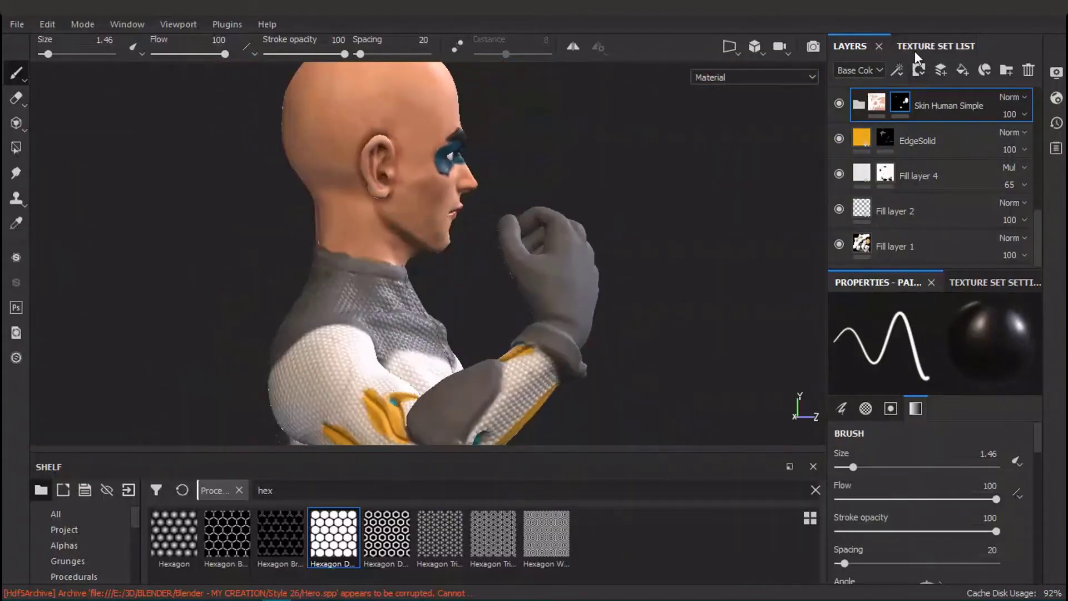
# - Show all texture sets again and inspect the whole armored character
pyautogui.click(926, 47)
pyautogui.click(852, 74)
pyautogui.keyDown('alt'); pyautogui.moveTo(612, 250); pyautogui.dragTo(472, 267); pyautogui.keyUp('alt')
pyautogui.keyDown('alt'); pyautogui.moveTo(471, 267); pyautogui.dragTo(490, 312, button='right'); pyautogui.keyUp('alt')
pyautogui.keyDown('alt'); pyautogui.moveTo(489, 311); pyautogui.dragTo(758, 317); pyautogui.keyUp('alt')
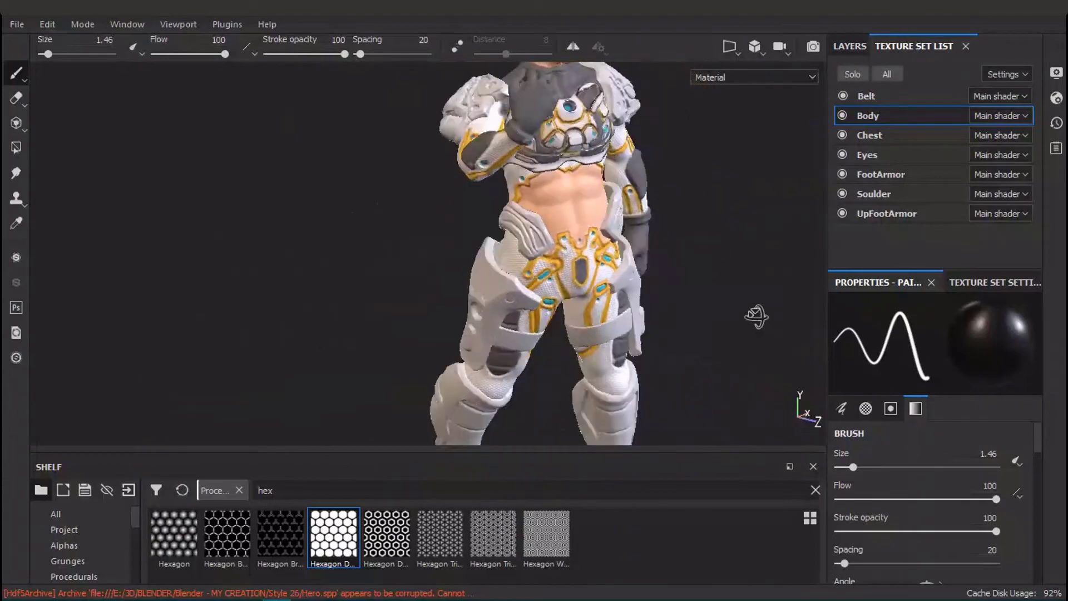
pyautogui.keyDown('alt'); pyautogui.moveTo(758, 317); pyautogui.dragTo(627, 438, button='middle'); pyautogui.keyUp('alt')
# - Isolate the Chest texture set and inspect its painted steel armor from several sides
pyautogui.click(925, 135)
pyautogui.click(852, 74)
pyautogui.click(850, 47)
pyautogui.keyDown('alt'); pyautogui.moveTo(663, 267); pyautogui.dragTo(690, 556, button='right'); pyautogui.keyUp('alt')
pyautogui.press('c')
pyautogui.press('m')
pyautogui.keyDown('alt'); pyautogui.moveTo(542, 302); pyautogui.dragTo(569, 223); pyautogui.keyUp('alt')
pyautogui.keyDown('alt'); pyautogui.moveTo(611, 336); pyautogui.dragTo(293, 301, button='right'); pyautogui.keyUp('alt')
pyautogui.keyDown('alt'); pyautogui.moveTo(293, 300); pyautogui.dragTo(708, 336); pyautogui.keyUp('alt')
pyautogui.press('m')
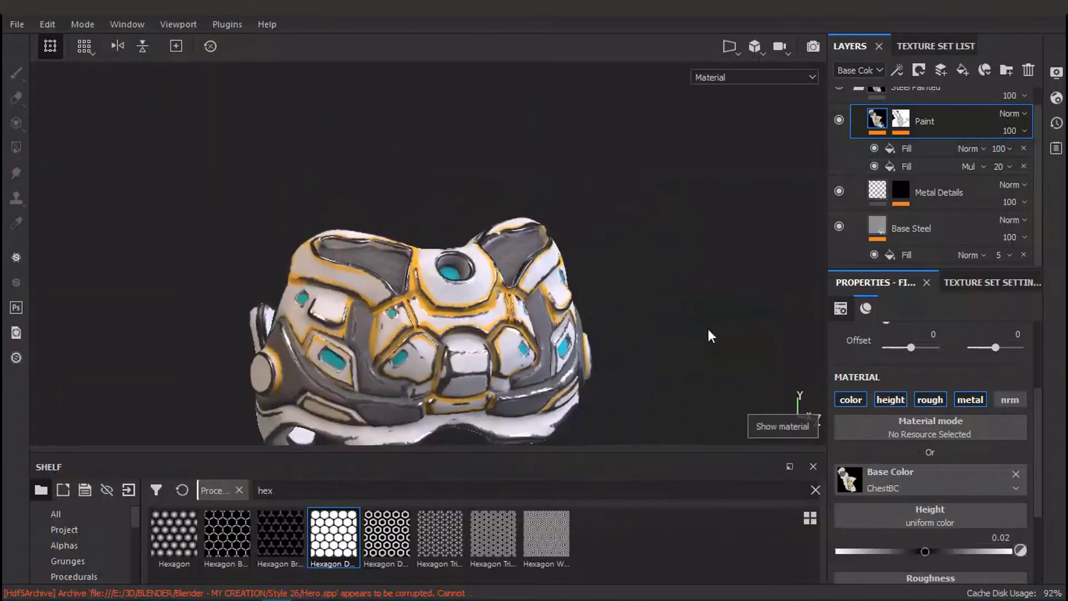
# - Show the Soulder texture set beside Chest and copy Chest's Steel Painted folder into Soulder's layer stack
pyautogui.click(936, 46)
pyautogui.click(842, 193)
pyautogui.keyDown('alt'); pyautogui.moveTo(613, 267); pyautogui.dragTo(478, 262); pyautogui.keyUp('alt')
pyautogui.click(850, 46)
pyautogui.scroll(1, 899, 174)
pyautogui.click(859, 104)
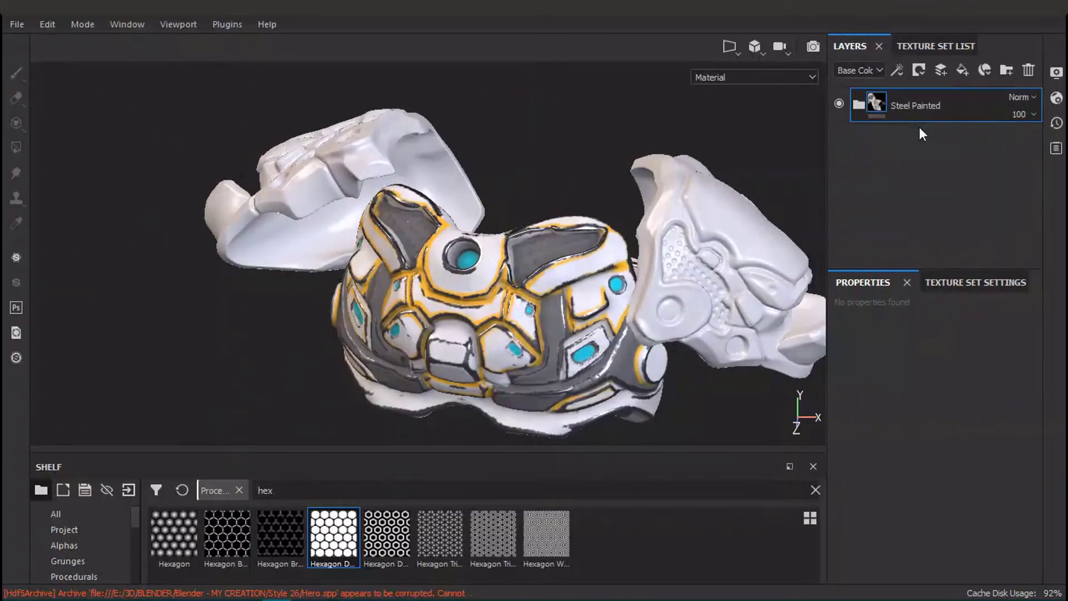
pyautogui.click(935, 47)
pyautogui.click(875, 194)
pyautogui.click(849, 46)
pyautogui.hotkey('ctrl', 'v')
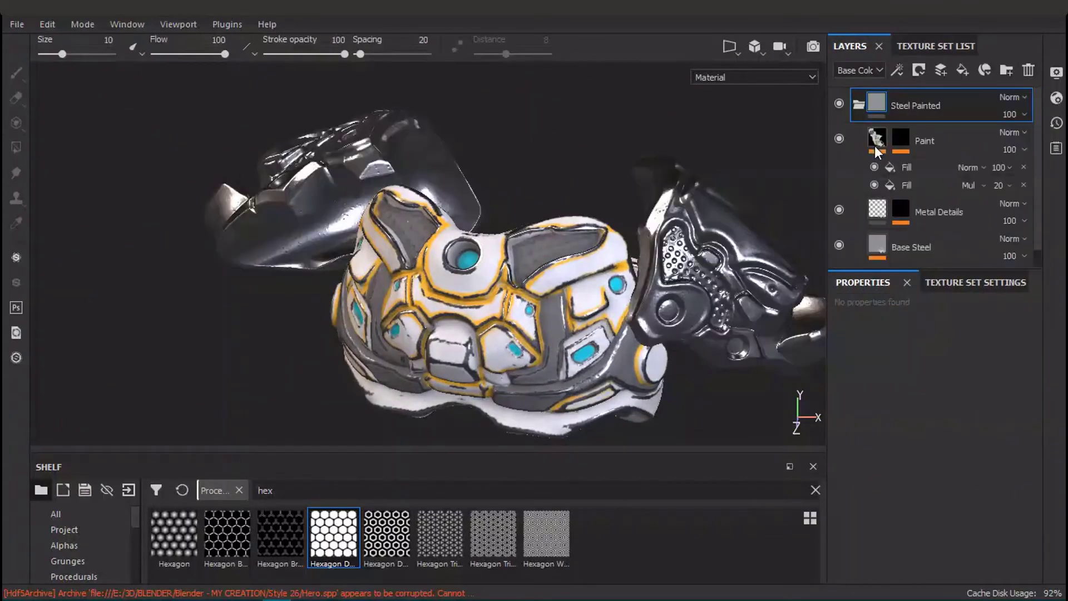
# - Use the SoulderBC project texture as the base color of Soulder's Paint layer
pyautogui.click(946, 140)
pyautogui.click(64, 530)
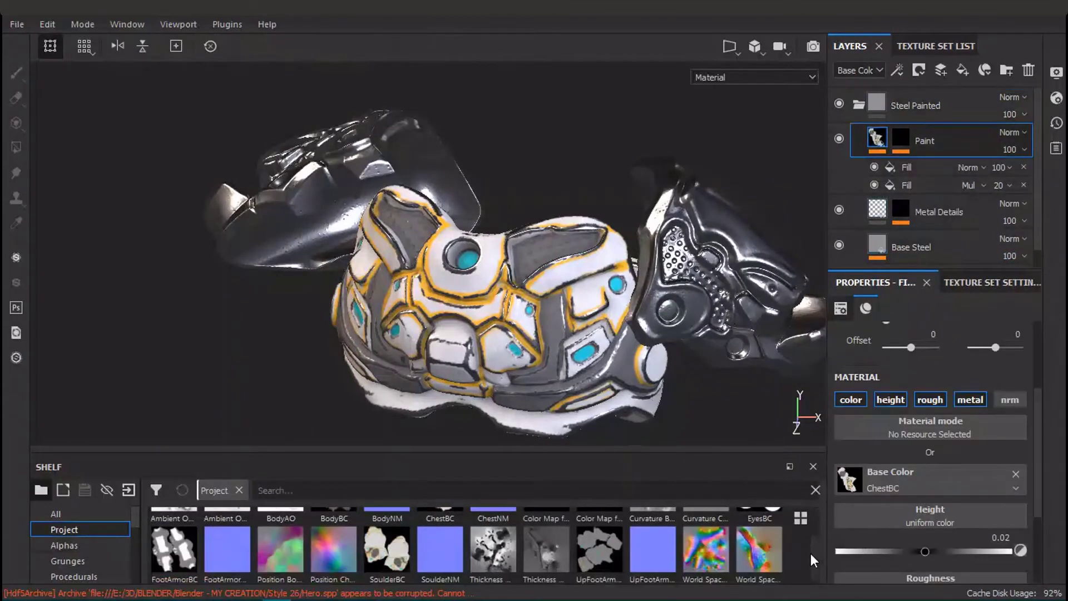
pyautogui.scroll(-1, 815, 572)
# - Bake the mesh maps for the Soulder texture set
pyautogui.click(992, 282)
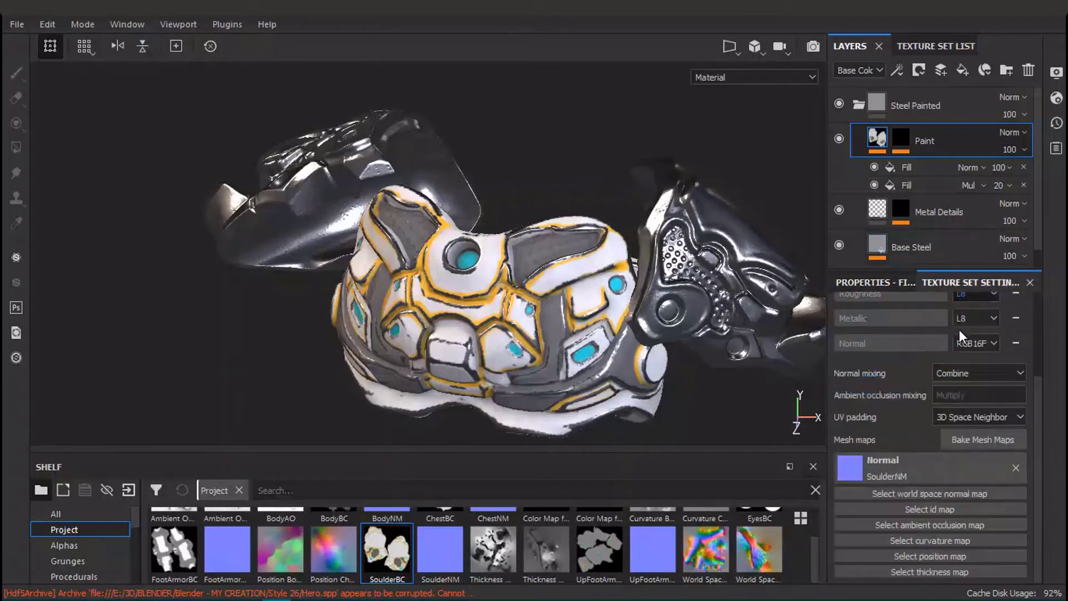
pyautogui.click(983, 440)
pyautogui.click(356, 182)
pyautogui.click(660, 549)
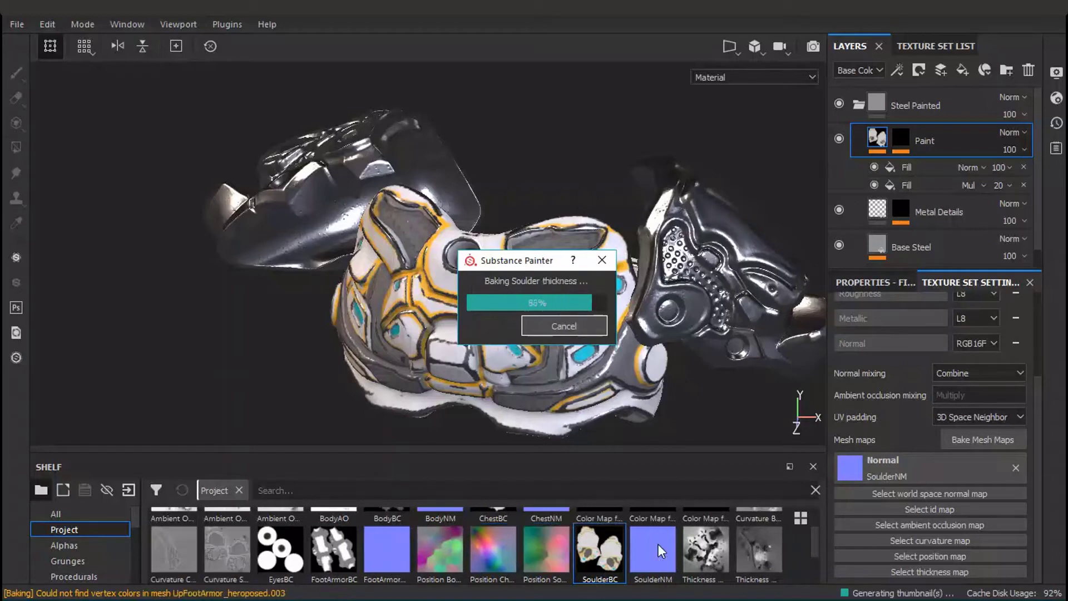
pyautogui.press('Return')
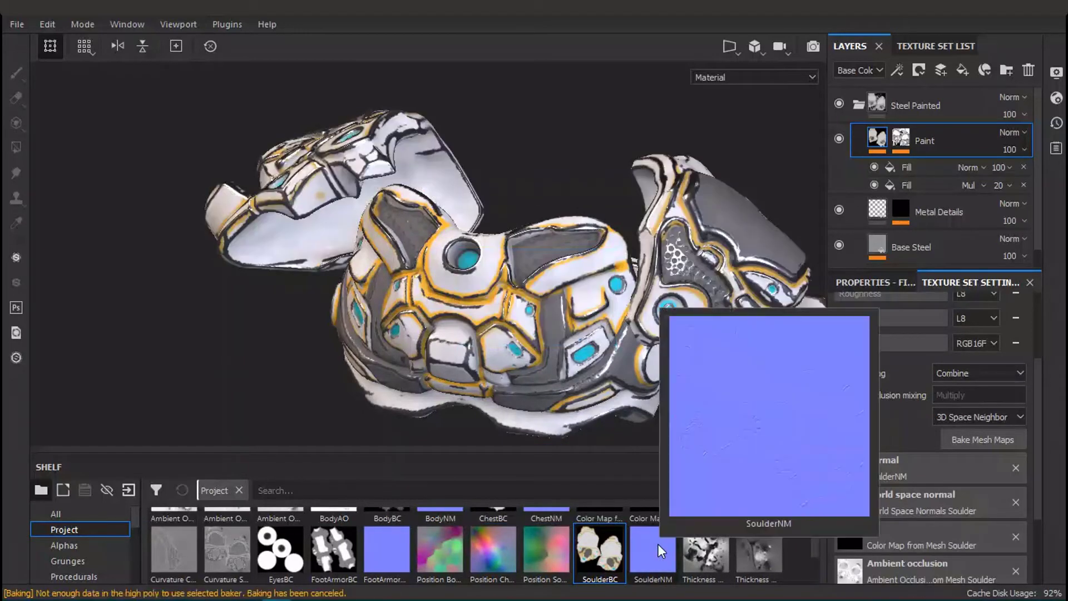
# - Add a fill layer above Steel Painted on the Soulder set and give it a dark gray base color
pyautogui.click(946, 105)
pyautogui.keyDown('alt'); pyautogui.moveTo(565, 316); pyautogui.dragTo(618, 310); pyautogui.keyUp('alt')
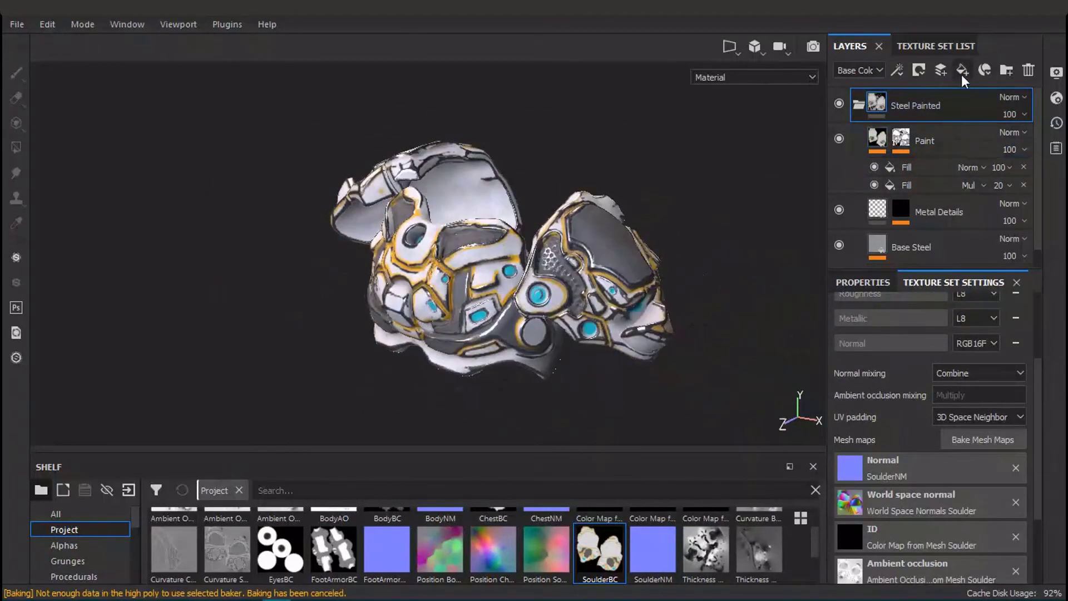
pyautogui.click(963, 70)
pyautogui.click(981, 415)
pyautogui.moveTo(874, 312); pyautogui.dragTo(842, 349)
pyautogui.scroll(5, 681, 261)
pyautogui.keyDown('alt'); pyautogui.moveTo(740, 390); pyautogui.dragTo(668, 389); pyautogui.keyUp('alt')
pyautogui.click(907, 418)
pyautogui.moveTo(873, 348); pyautogui.dragTo(851, 352)
pyautogui.keyDown('alt'); pyautogui.moveTo(812, 383); pyautogui.dragTo(879, 367); pyautogui.keyUp('alt')
# - Set Fill layer 1's height to 0.1022 and its roughness to 0.4933
pyautogui.scroll(-2, 1029, 454)
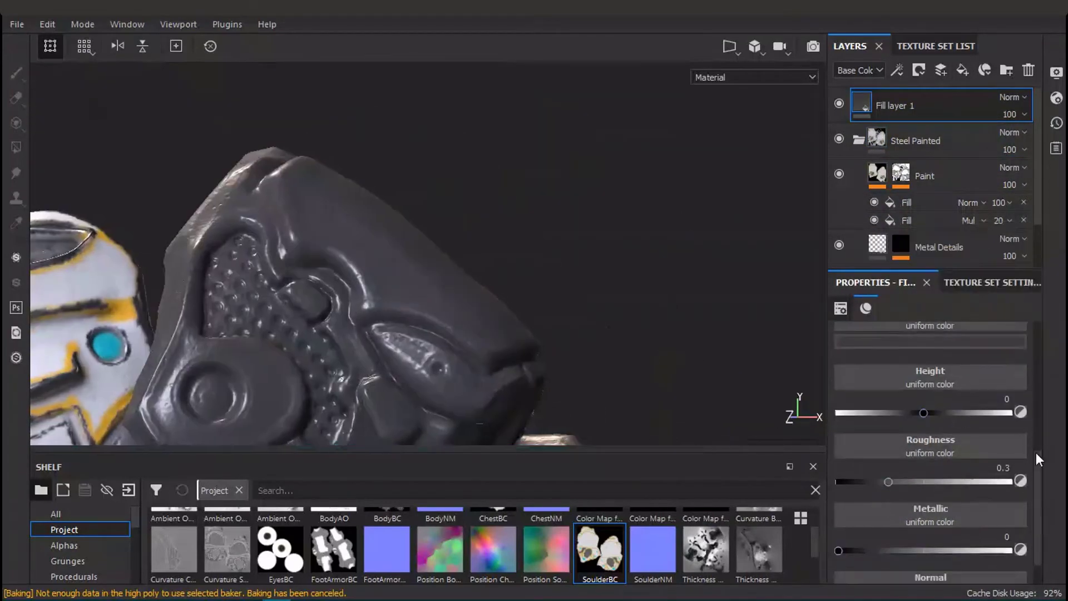
pyautogui.scroll(4, 1037, 458)
pyautogui.scroll(-3, 933, 441)
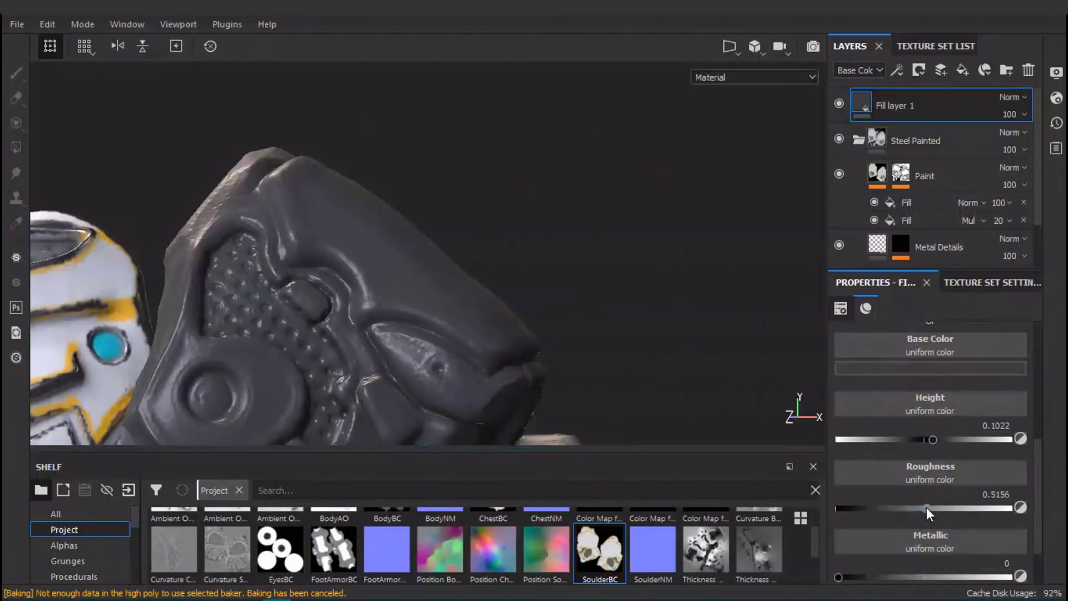
pyautogui.moveTo(928, 513); pyautogui.dragTo(922, 510)
# - Assign the BnW Spots 2 procedural to Fill layer 1's roughness and inspect it on the shoulder
pyautogui.click(74, 577)
pyautogui.click(401, 489)
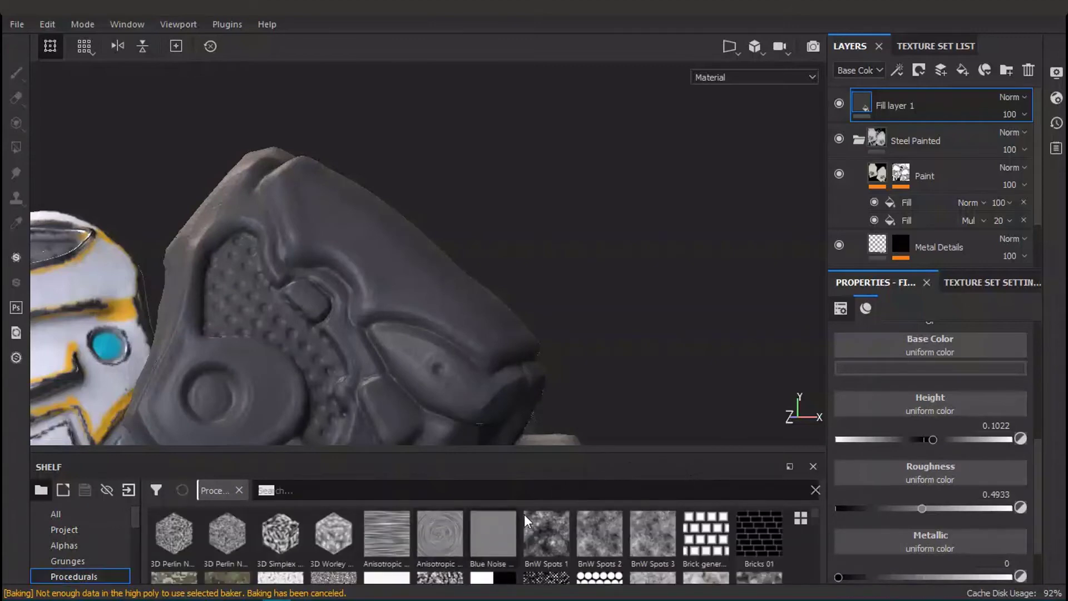
pyautogui.moveTo(600, 533); pyautogui.dragTo(947, 460)
pyautogui.keyDown('alt'); pyautogui.moveTo(723, 289); pyautogui.dragTo(612, 273); pyautogui.keyUp('alt')
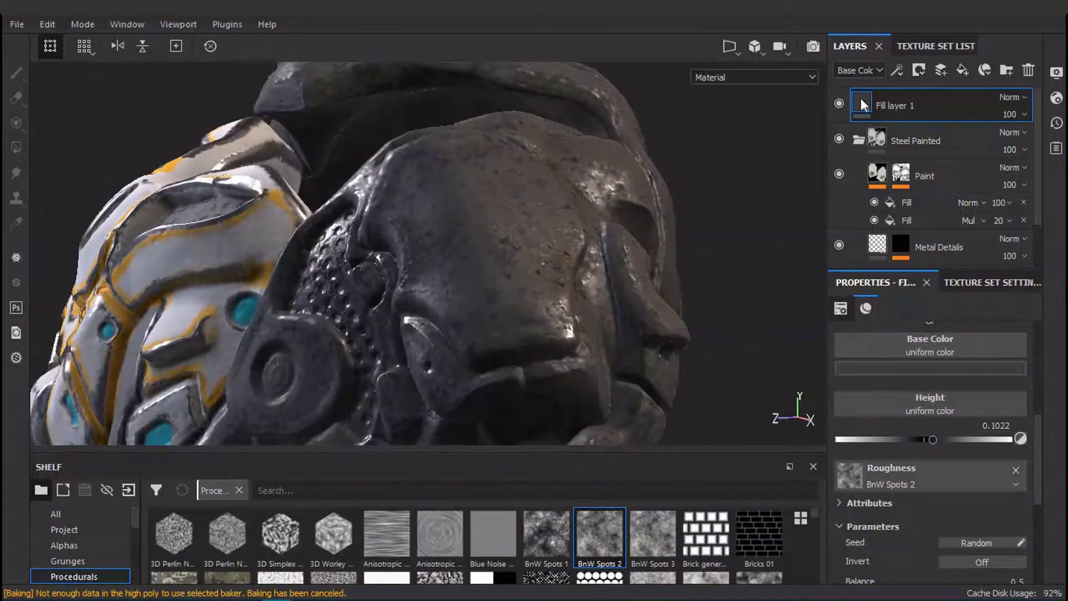
# - Lower Fill layer 1's blend opacity for a chosen channel and adjust its BnW Spots 2 roughness pattern
pyautogui.click(859, 70)
pyautogui.click(854, 117)
pyautogui.moveTo(1011, 115); pyautogui.dragTo(977, 131)
pyautogui.keyDown('alt'); pyautogui.moveTo(700, 253); pyautogui.dragTo(790, 301); pyautogui.keyUp('alt')
pyautogui.moveTo(1036, 459); pyautogui.dragTo(1036, 517)
pyautogui.moveTo(1001, 512); pyautogui.dragTo(1029, 513)
pyautogui.keyDown('alt'); pyautogui.moveTo(779, 390); pyautogui.dragTo(712, 477); pyautogui.keyUp('alt')
# - Add a black mask to Fill layer 1 and start painting white around the left shoulder's large dark panel
pyautogui.rightClick(907, 139)
pyautogui.click(906, 108)
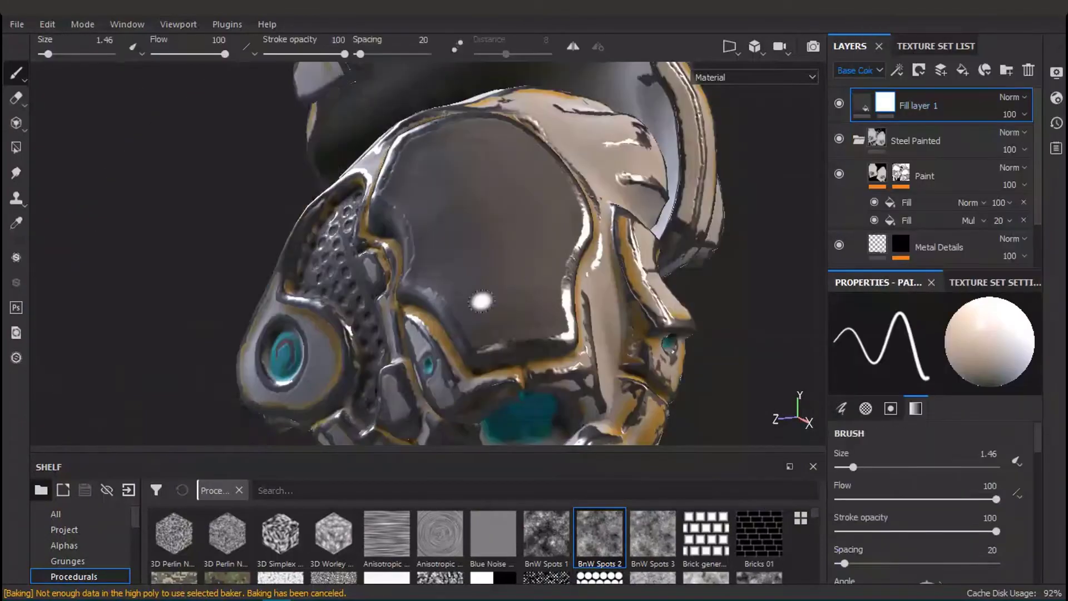
pyautogui.keyDown('alt'); pyautogui.moveTo(480, 304); pyautogui.dragTo(446, 314); pyautogui.keyUp('alt')
pyautogui.hotkey('shift', 'c')
pyautogui.hotkey('shift', 'c')
pyautogui.press('c')
pyautogui.press('c')
pyautogui.press('c')
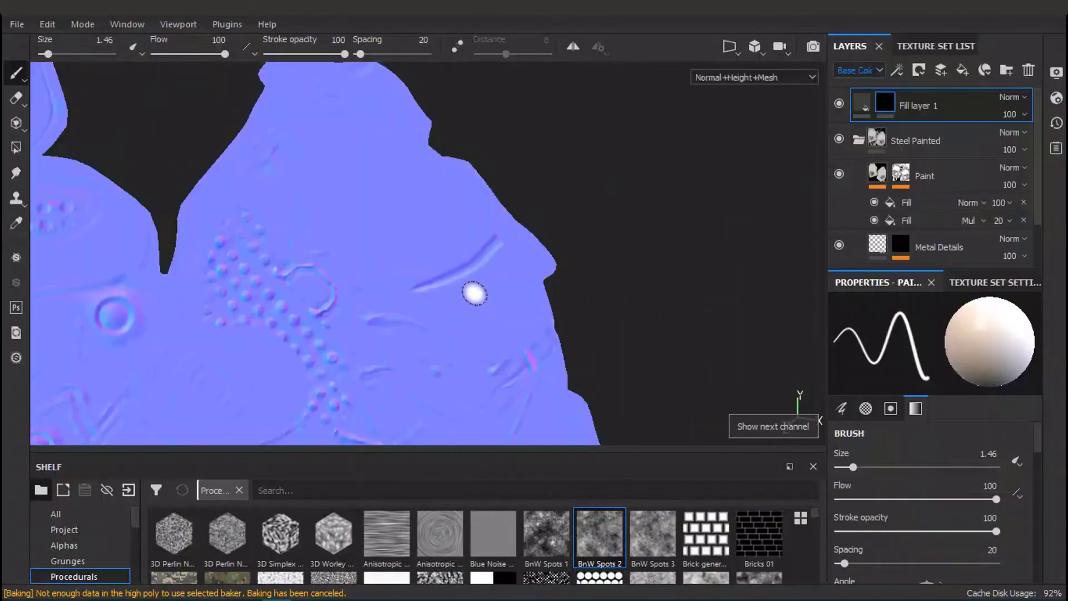
pyautogui.moveTo(377, 316)
pyautogui.keyDown('alt'); pyautogui.mouseDown()
pyautogui.moveTo(447, 336)
pyautogui.moveTo(395, 312)
pyautogui.mouseUp(); pyautogui.keyUp('alt')
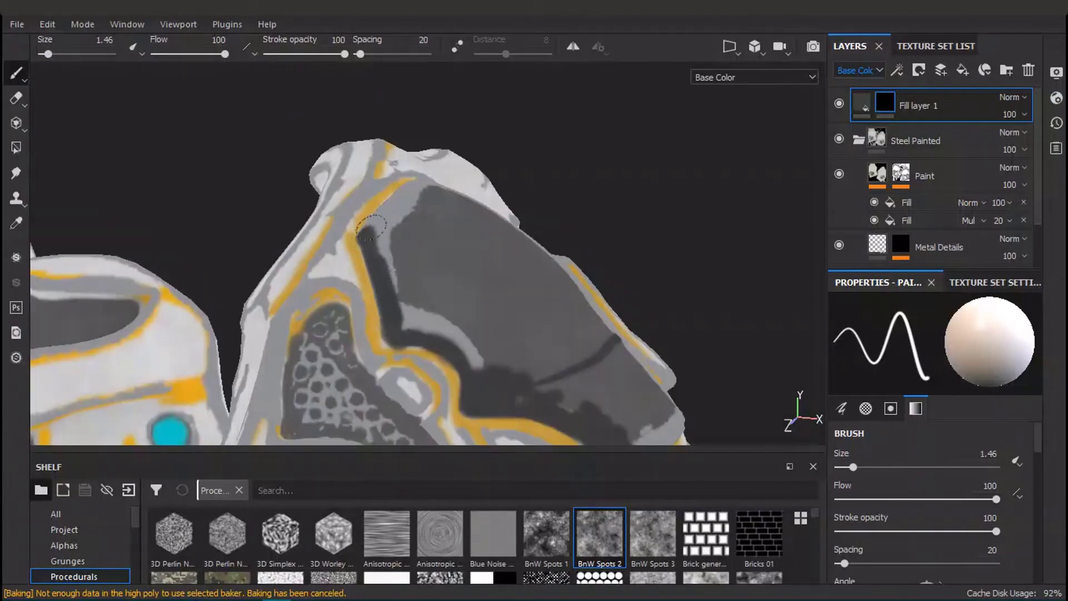
# - Extend Fill layer 1's white mask along the remaining border of the left shoulder's dark panel
pyautogui.keyDown('alt'); pyautogui.moveTo(371, 227); pyautogui.dragTo(606, 393); pyautogui.keyUp('alt')
pyautogui.keyDown('alt'); pyautogui.moveTo(606, 393); pyautogui.dragTo(446, 202, button='right'); pyautogui.keyUp('alt')
pyautogui.keyDown('alt'); pyautogui.moveTo(446, 203); pyautogui.dragTo(484, 211); pyautogui.keyUp('alt')
pyautogui.moveTo(484, 211)
pyautogui.keyDown('alt'); pyautogui.mouseDown(button='right')
pyautogui.moveTo(570, 465)
pyautogui.moveTo(453, 284)
pyautogui.mouseUp(button='right'); pyautogui.keyUp('alt')
pyautogui.keyDown('alt'); pyautogui.moveTo(467, 269); pyautogui.dragTo(422, 273); pyautogui.keyUp('alt')
pyautogui.moveTo(537, 278); pyautogui.dragTo(621, 184)
pyautogui.moveTo(620, 184)
pyautogui.keyDown('alt'); pyautogui.mouseDown()
pyautogui.moveTo(603, 198)
pyautogui.moveTo(701, 102)
pyautogui.mouseUp(); pyautogui.keyUp('alt')
pyautogui.press('m')
pyautogui.moveTo(334, 184)
pyautogui.keyDown('alt'); pyautogui.mouseDown()
pyautogui.moveTo(473, 195)
pyautogui.moveTo(468, 234)
pyautogui.mouseUp(); pyautogui.keyUp('alt')
pyautogui.press('c')
# - Fill the interior of the left shoulder's dark panel white in Fill layer 1's mask with a size 3.61 brush
pyautogui.moveTo(409, 214)
pyautogui.mouseDown()
pyautogui.moveTo(408, 234)
pyautogui.moveTo(350, 237)
pyautogui.mouseUp()
pyautogui.moveTo(371, 209)
pyautogui.keyDown('ctrl'); pyautogui.mouseDown(button='right')
pyautogui.moveTo(424, 205)
pyautogui.moveTo(407, 206)
pyautogui.mouseUp(button='right'); pyautogui.keyUp('ctrl')
pyautogui.moveTo(445, 267)
pyautogui.mouseDown()
pyautogui.moveTo(484, 360)
pyautogui.moveTo(526, 353)
pyautogui.mouseUp()
pyautogui.keyDown('alt'); pyautogui.moveTo(525, 353); pyautogui.dragTo(547, 363); pyautogui.keyUp('alt')
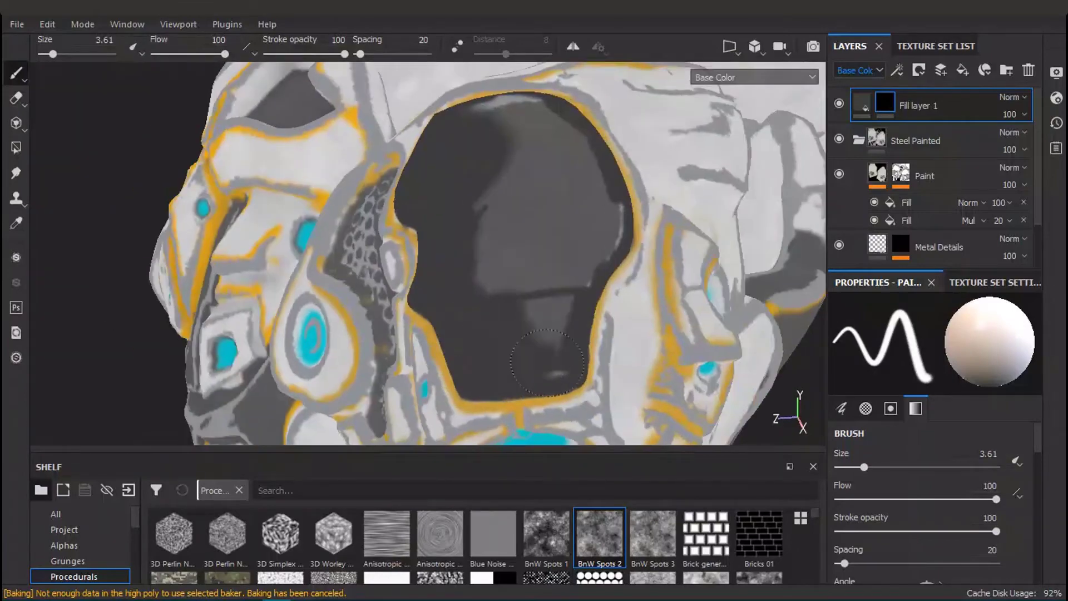
pyautogui.keyDown('alt'); pyautogui.moveTo(578, 255); pyautogui.dragTo(527, 185); pyautogui.keyUp('alt')
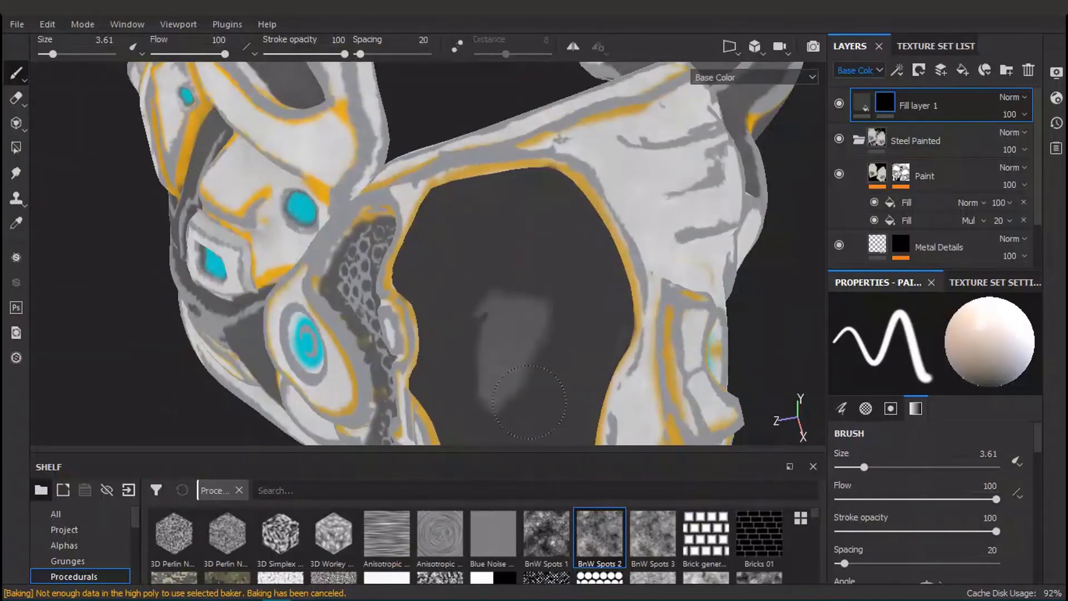
pyautogui.scroll(-4, 536, 293)
pyautogui.moveTo(529, 402)
pyautogui.mouseDown()
pyautogui.moveTo(517, 312)
pyautogui.moveTo(675, 237)
pyautogui.mouseUp()
# - Paint Fill layer 1's mask white along the right shoulder panel's edge at brush size 1.24, erasing overspill on the trim
pyautogui.keyDown('alt'); pyautogui.moveTo(674, 237); pyautogui.dragTo(627, 262, button='middle'); pyautogui.keyUp('alt')
pyautogui.scroll(6, 412, 376)
pyautogui.keyDown('alt'); pyautogui.moveTo(412, 377); pyautogui.dragTo(450, 289); pyautogui.keyUp('alt')
pyautogui.keyDown('ctrl'); pyautogui.moveTo(450, 289); pyautogui.dragTo(406, 288, button='right'); pyautogui.keyUp('ctrl')
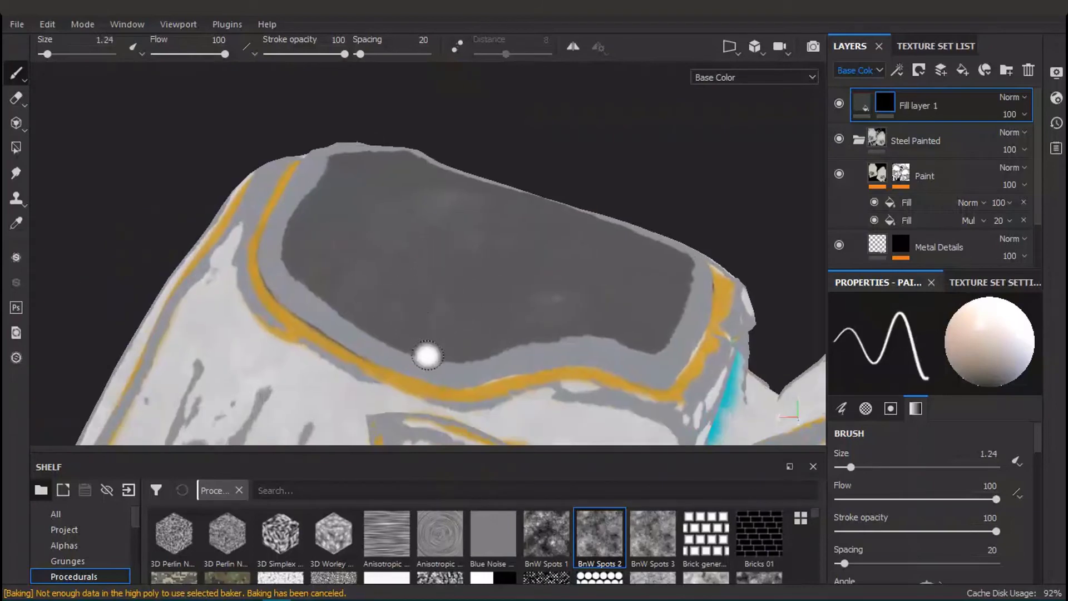
pyautogui.moveTo(647, 374); pyautogui.dragTo(685, 339)
pyautogui.moveTo(686, 339)
pyautogui.keyDown('alt'); pyautogui.mouseDown()
pyautogui.moveTo(674, 355)
pyautogui.moveTo(724, 264)
pyautogui.moveTo(690, 234)
pyautogui.moveTo(699, 189)
pyautogui.mouseUp(); pyautogui.keyUp('alt')
pyautogui.moveTo(699, 189)
pyautogui.mouseDown()
pyautogui.moveTo(745, 328)
pyautogui.moveTo(714, 181)
pyautogui.mouseUp()
pyautogui.keyDown('alt'); pyautogui.moveTo(714, 181); pyautogui.dragTo(566, 257); pyautogui.keyUp('alt')
pyautogui.press('x')
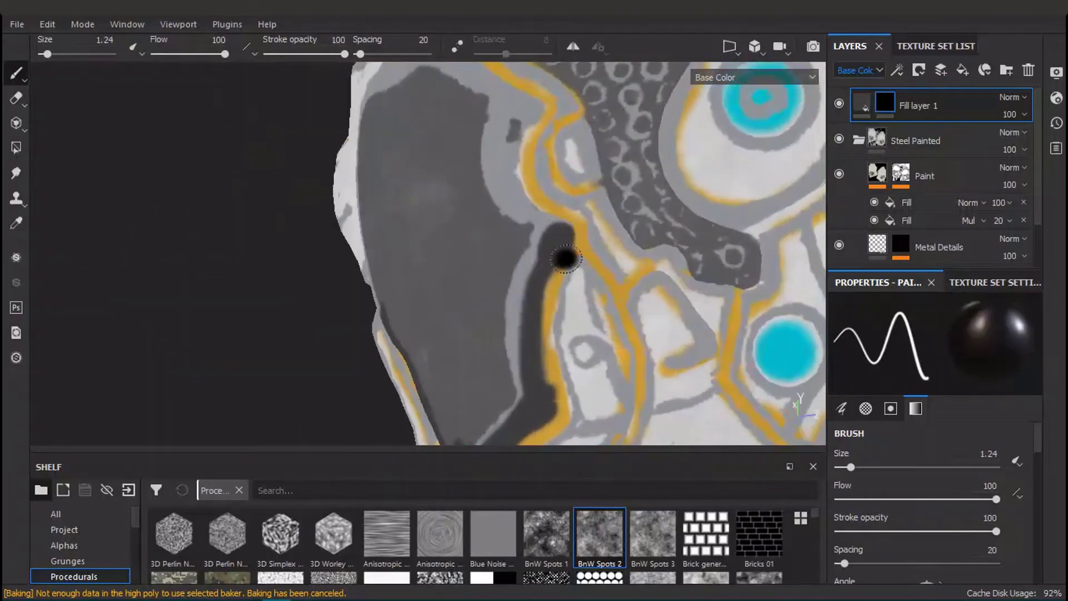
pyautogui.click(565, 257)
pyautogui.press('x')
# - Complete the white mask border around the right shoulder's dark panel and erase stray spots from its gold trim
pyautogui.keyDown('alt'); pyautogui.moveTo(543, 405); pyautogui.dragTo(550, 440); pyautogui.keyUp('alt')
pyautogui.moveTo(548, 303)
pyautogui.mouseDown()
pyautogui.moveTo(519, 190)
pyautogui.moveTo(590, 250)
pyautogui.mouseUp()
pyautogui.moveTo(604, 287)
pyautogui.mouseDown()
pyautogui.moveTo(501, 212)
pyautogui.moveTo(467, 209)
pyautogui.mouseUp()
pyautogui.moveTo(467, 208)
pyautogui.mouseDown()
pyautogui.moveTo(445, 245)
pyautogui.moveTo(423, 239)
pyautogui.moveTo(414, 325)
pyautogui.mouseUp()
pyautogui.keyDown('alt'); pyautogui.moveTo(414, 324); pyautogui.dragTo(339, 234, button='middle'); pyautogui.keyUp('alt')
pyautogui.keyDown('alt'); pyautogui.moveTo(339, 233); pyautogui.dragTo(358, 245); pyautogui.keyUp('alt')
pyautogui.moveTo(359, 245); pyautogui.dragTo(429, 320)
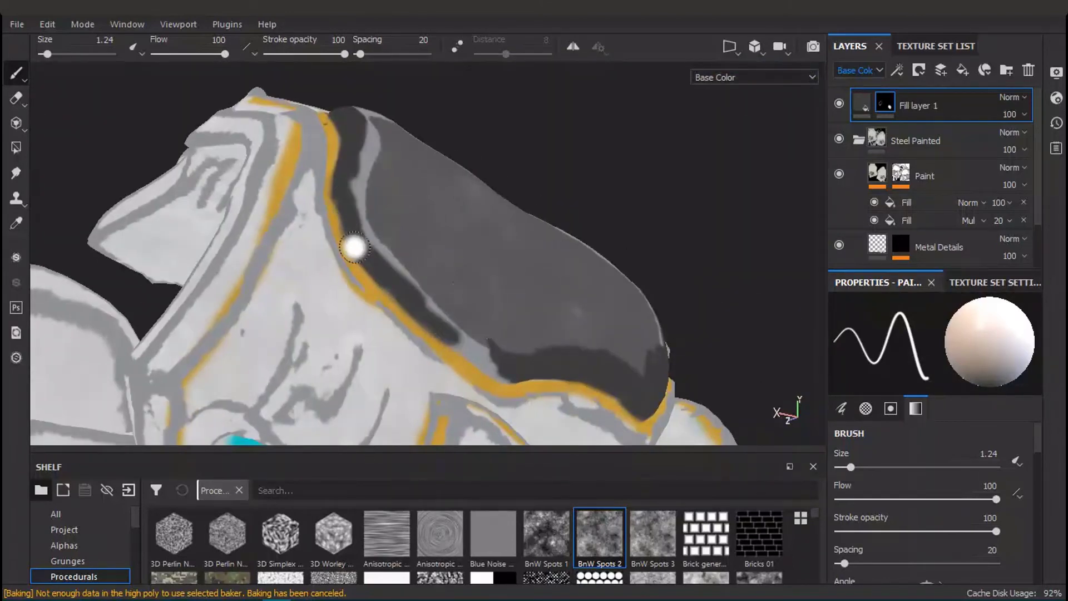
pyautogui.keyDown('alt'); pyautogui.moveTo(497, 369); pyautogui.dragTo(377, 316); pyautogui.keyUp('alt')
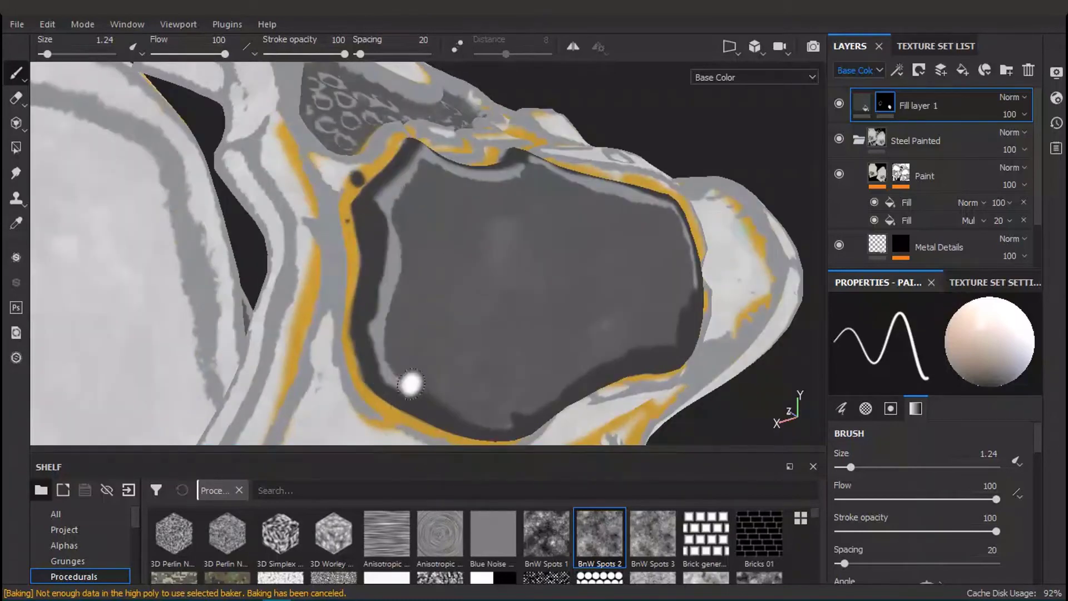
pyautogui.press('x')
pyautogui.moveTo(356, 180); pyautogui.dragTo(346, 224)
pyautogui.press('x')
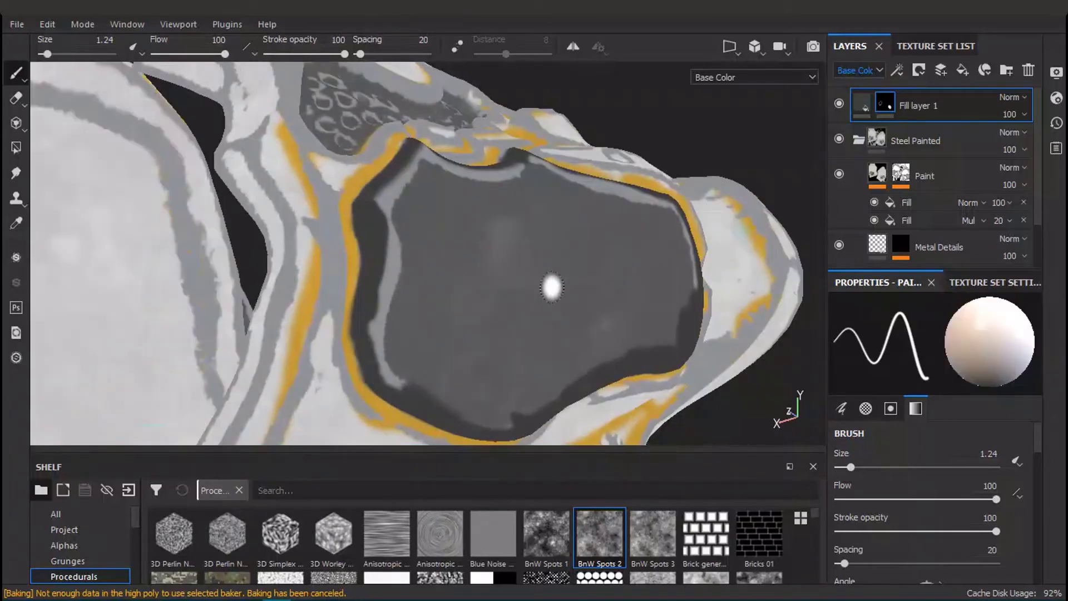
# - Fill the interior of the right shoulder's dark panel white in Fill layer 1's mask with a size 2.85 brush
pyautogui.moveTo(552, 287); pyautogui.dragTo(551, 317)
pyautogui.keyDown('ctrl'); pyautogui.moveTo(551, 309); pyautogui.dragTo(584, 308, button='right'); pyautogui.keyUp('ctrl')
pyautogui.moveTo(484, 267); pyautogui.dragTo(409, 295)
pyautogui.keyDown('alt'); pyautogui.moveTo(409, 295); pyautogui.dragTo(370, 270); pyautogui.keyUp('alt')
pyautogui.moveTo(340, 200); pyautogui.dragTo(320, 300)
pyautogui.keyDown('ctrl'); pyautogui.moveTo(320, 301); pyautogui.dragTo(300, 300, button='right'); pyautogui.keyUp('ctrl')
pyautogui.moveTo(320, 300)
pyautogui.keyDown('alt'); pyautogui.mouseDown()
pyautogui.moveTo(328, 206)
pyautogui.moveTo(379, 278)
pyautogui.mouseUp(); pyautogui.keyUp('alt')
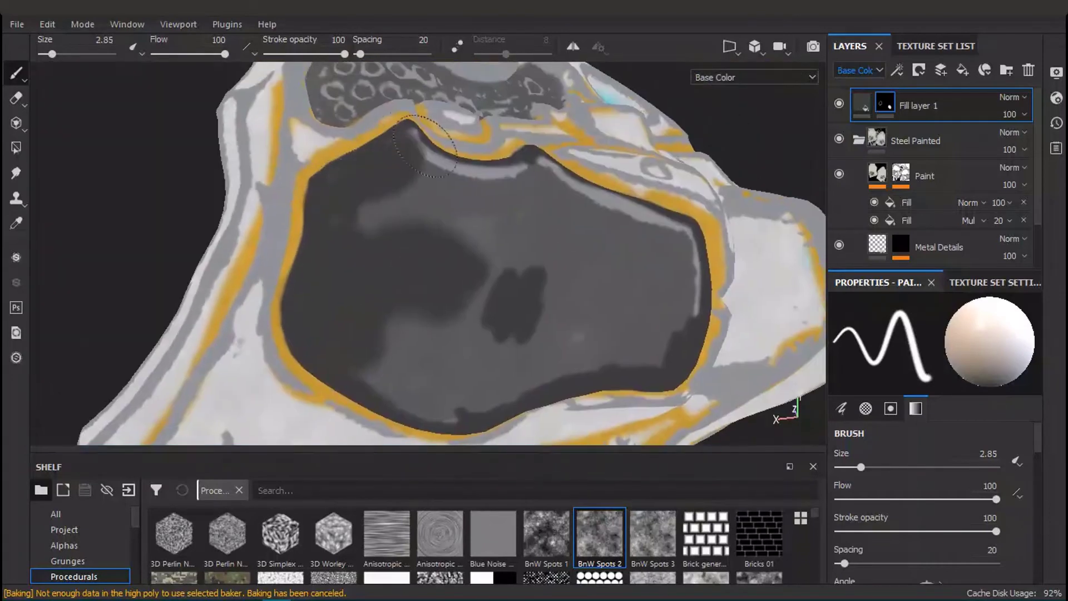
pyautogui.moveTo(426, 146); pyautogui.dragTo(557, 174)
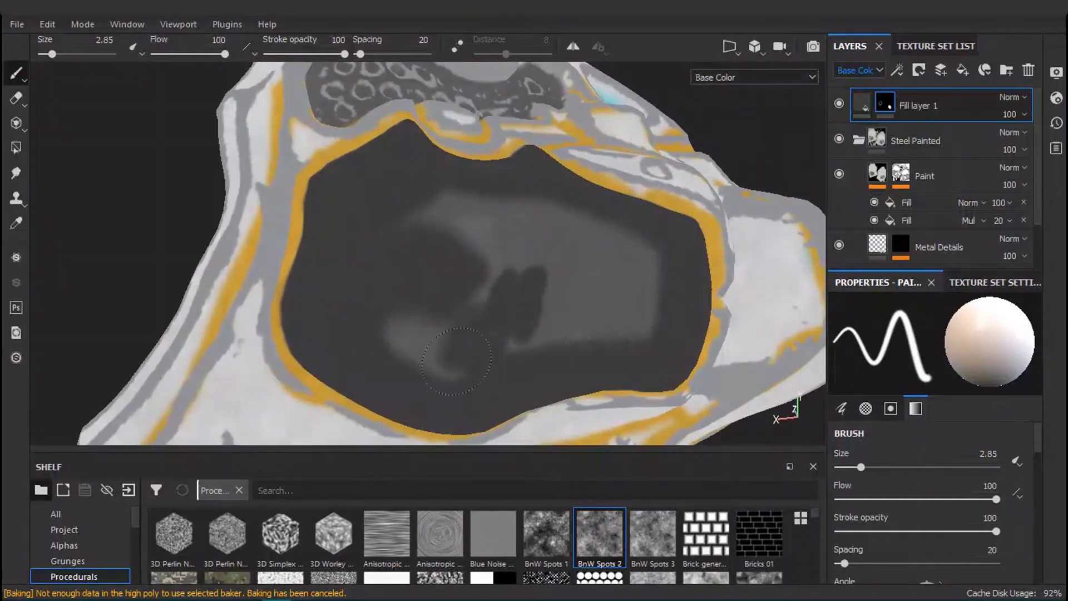
pyautogui.moveTo(456, 362)
pyautogui.mouseDown()
pyautogui.moveTo(556, 228)
pyautogui.moveTo(512, 353)
pyautogui.mouseUp()
# - Copy Fill layer 1 from the Soulder texture set into the Chest texture set and clear its mask
pyautogui.scroll(-6, 493, 288)
pyautogui.keyDown('alt'); pyautogui.moveTo(493, 287); pyautogui.dragTo(614, 311); pyautogui.keyUp('alt')
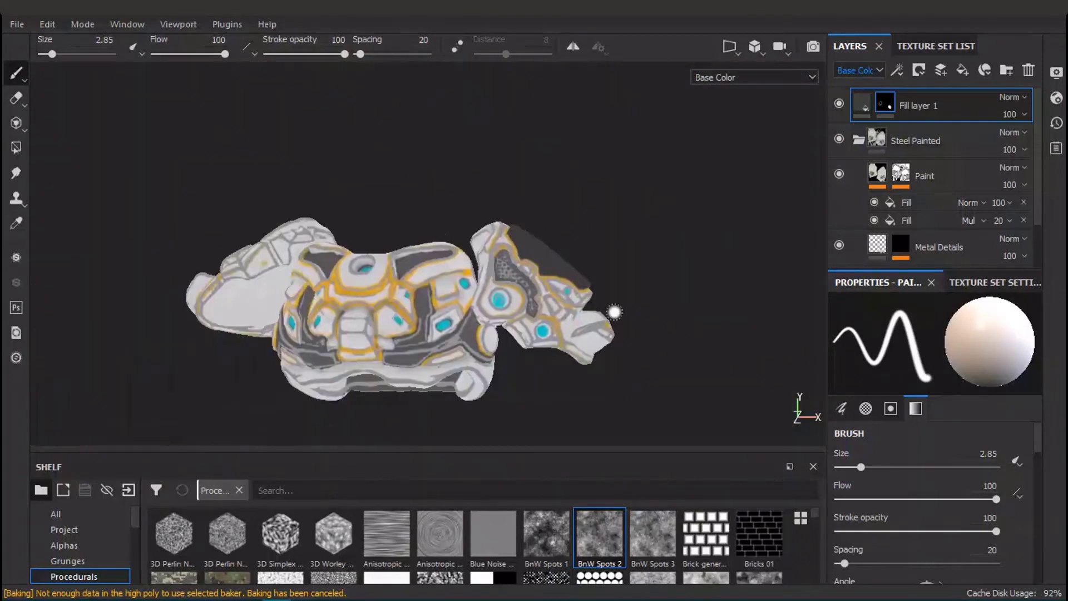
pyautogui.press('m')
pyautogui.keyDown('alt'); pyautogui.moveTo(574, 241); pyautogui.dragTo(715, 306); pyautogui.keyUp('alt')
pyautogui.scroll(3, 715, 306)
pyautogui.click(935, 46)
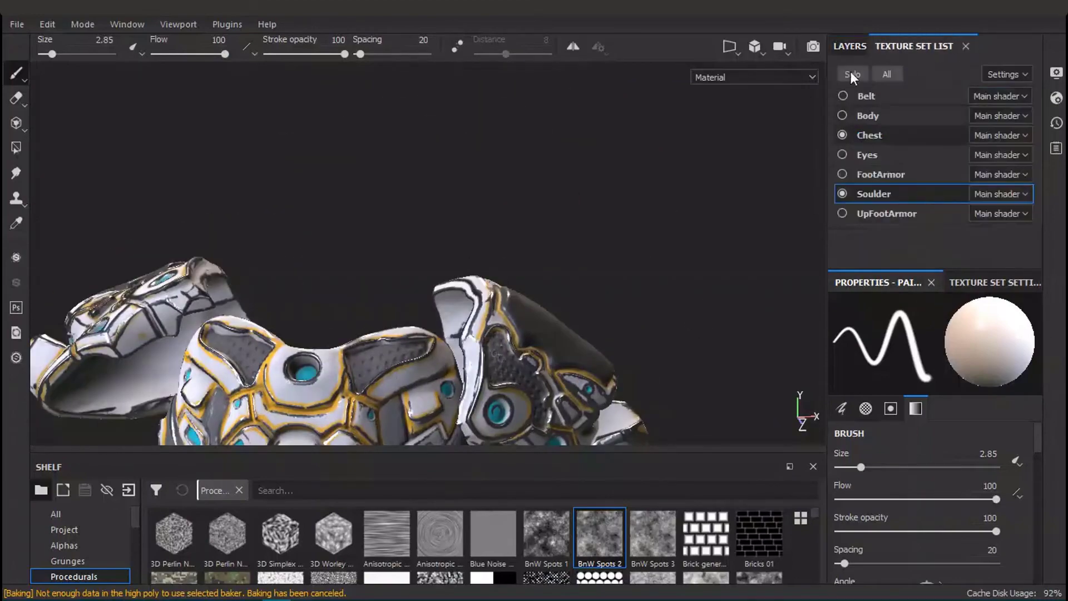
pyautogui.click(850, 46)
pyautogui.hotkey('ctrl', 'v')
pyautogui.rightClick(882, 107)
# - Paint Fill layer 1's mask white over the vertical dark strip beside the chest's pectoral plate at brush size 2.85
pyautogui.keyDown('alt'); pyautogui.moveTo(306, 372); pyautogui.dragTo(539, 174, button='middle'); pyautogui.keyUp('alt')
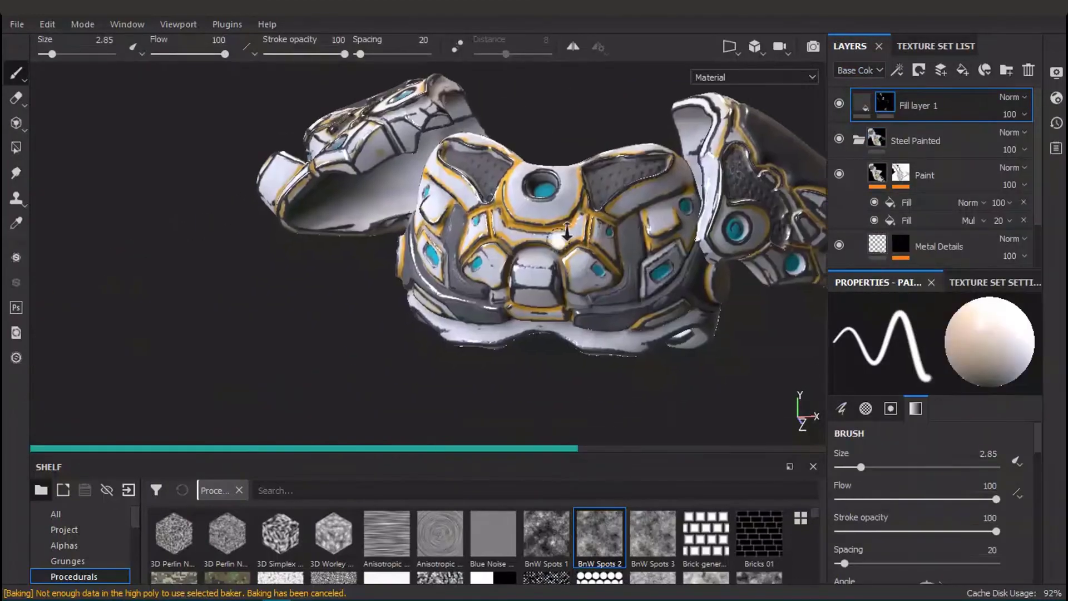
pyautogui.scroll(5, 623, 233)
pyautogui.press('c')
pyautogui.keyDown('alt'); pyautogui.moveTo(755, 118); pyautogui.dragTo(723, 145); pyautogui.keyUp('alt')
pyautogui.moveTo(581, 195)
pyautogui.mouseDown()
pyautogui.moveTo(579, 229)
pyautogui.moveTo(556, 211)
pyautogui.mouseUp()
pyautogui.moveTo(557, 211)
pyautogui.keyDown('alt'); pyautogui.mouseDown()
pyautogui.moveTo(572, 238)
pyautogui.moveTo(597, 208)
pyautogui.moveTo(573, 162)
pyautogui.mouseUp(); pyautogui.keyUp('alt')
pyautogui.press('m')
pyautogui.press('c')
pyautogui.moveTo(583, 248)
pyautogui.mouseDown()
pyautogui.moveTo(583, 305)
pyautogui.moveTo(470, 329)
pyautogui.mouseUp()
pyautogui.press('m')
# - Fill both dark collar panels of the chest white in Fill layer 1's mask with a size 2.1 brush
pyautogui.scroll(-2, 587, 226)
pyautogui.moveTo(586, 226)
pyautogui.keyDown('alt'); pyautogui.mouseDown()
pyautogui.moveTo(516, 294)
pyautogui.moveTo(500, 222)
pyautogui.moveTo(515, 267)
pyautogui.mouseUp(); pyautogui.keyUp('alt')
pyautogui.scroll(-3, 500, 222)
pyautogui.scroll(4, 515, 267)
pyautogui.press('c')
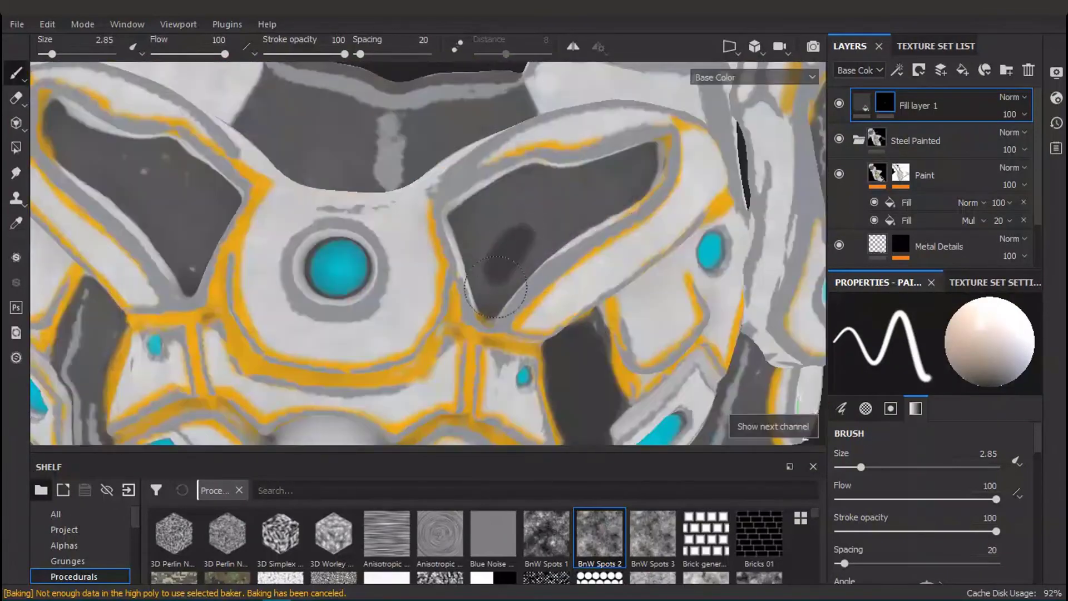
pyautogui.keyDown('ctrl'); pyautogui.moveTo(515, 267); pyautogui.dragTo(495, 268, button='right'); pyautogui.keyUp('ctrl')
pyautogui.moveTo(579, 222); pyautogui.dragTo(646, 154)
pyautogui.moveTo(482, 270); pyautogui.dragTo(508, 189)
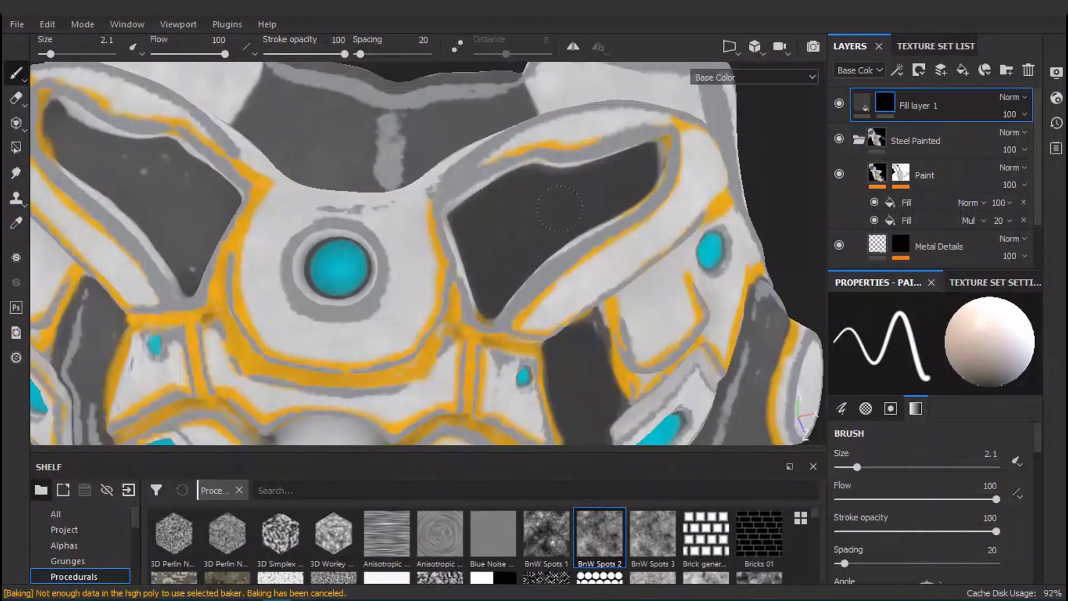
pyautogui.moveTo(423, 261)
pyautogui.keyDown('alt'); pyautogui.mouseDown()
pyautogui.moveTo(476, 279)
pyautogui.moveTo(504, 203)
pyautogui.moveTo(504, 220)
pyautogui.mouseUp(); pyautogui.keyUp('alt')
pyautogui.moveTo(504, 219)
pyautogui.mouseDown()
pyautogui.moveTo(398, 208)
pyautogui.moveTo(592, 337)
pyautogui.mouseUp()
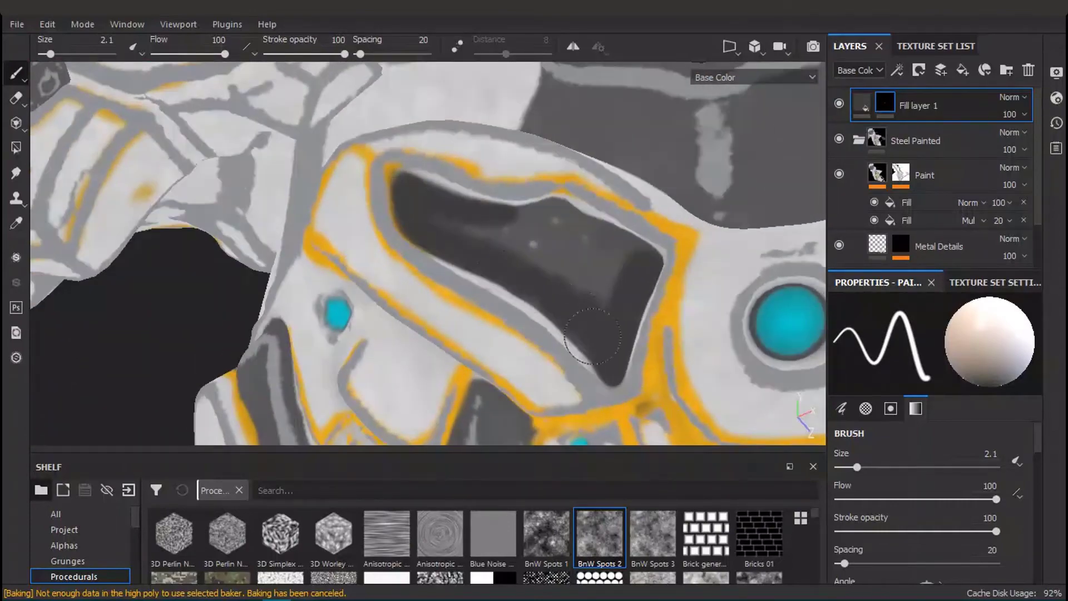
# - Paint Fill layer 1's mask white over the opposite vertical dark strip and the lower dark band of the chest
pyautogui.scroll(-5, 574, 253)
pyautogui.keyDown('alt'); pyautogui.moveTo(501, 250); pyautogui.dragTo(579, 250); pyautogui.keyUp('alt')
pyautogui.scroll(4, 518, 251)
pyautogui.keyDown('alt'); pyautogui.moveTo(509, 301); pyautogui.dragTo(489, 236, button='middle'); pyautogui.keyUp('alt')
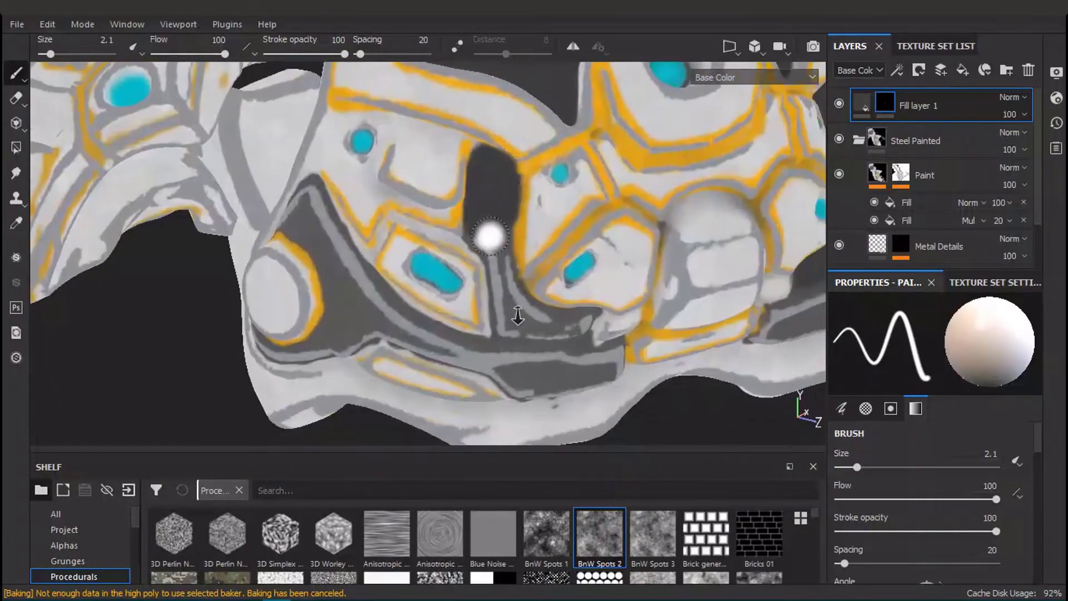
pyautogui.scroll(2, 489, 236)
pyautogui.press('x')
pyautogui.press('x')
pyautogui.keyDown('alt'); pyautogui.moveTo(513, 284); pyautogui.dragTo(501, 239, button='middle'); pyautogui.keyUp('alt')
pyautogui.moveTo(498, 261); pyautogui.dragTo(598, 314)
pyautogui.moveTo(598, 314)
pyautogui.mouseDown()
pyautogui.moveTo(612, 340)
pyautogui.moveTo(565, 265)
pyautogui.mouseUp()
# - Paint the mask white over the dark area surrounding the gold-rimmed side disc on the same side of the chest
pyautogui.keyDown('alt'); pyautogui.moveTo(505, 332); pyautogui.dragTo(304, 293); pyautogui.keyUp('alt')
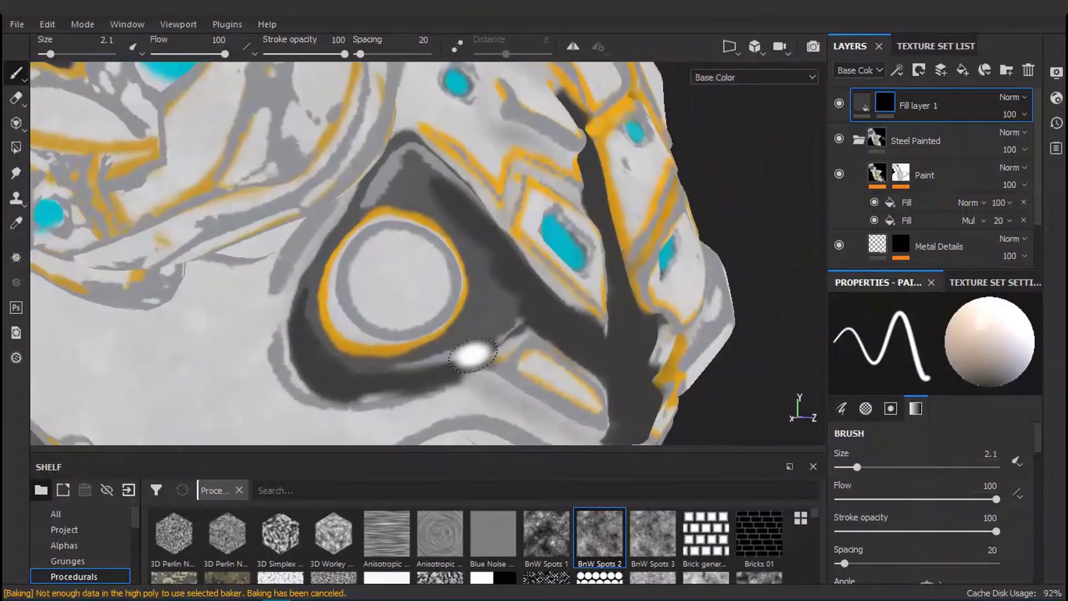
pyautogui.keyDown('alt'); pyautogui.moveTo(472, 354); pyautogui.dragTo(376, 293); pyautogui.keyUp('alt')
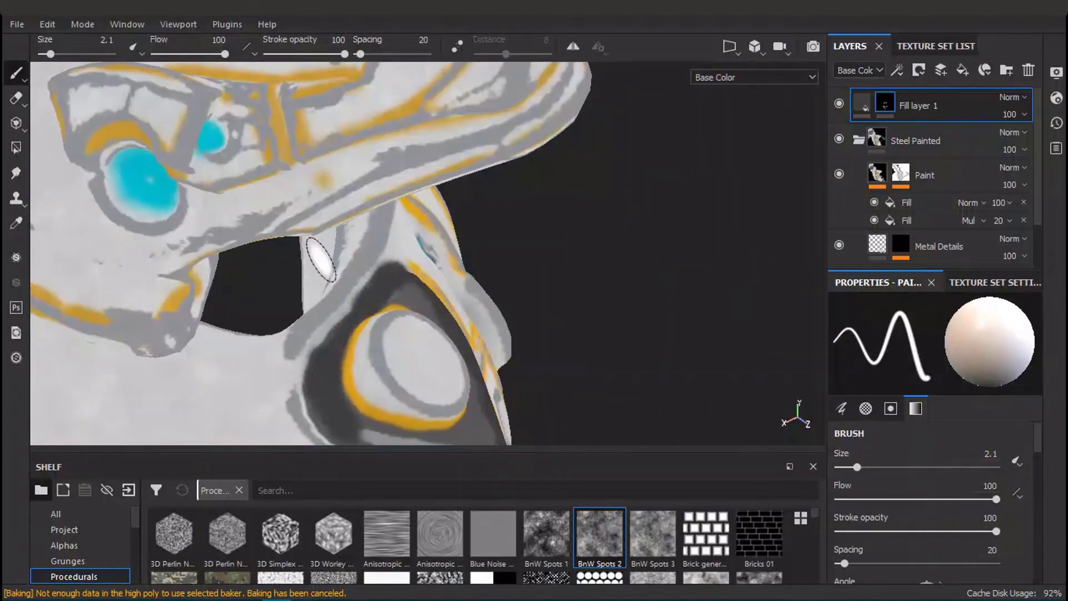
pyautogui.press('m')
pyautogui.keyDown('alt'); pyautogui.moveTo(482, 327); pyautogui.dragTo(625, 308); pyautogui.keyUp('alt')
pyautogui.keyDown('alt'); pyautogui.moveTo(625, 308); pyautogui.dragTo(208, 310, button='right'); pyautogui.keyUp('alt')
pyautogui.press('m')
pyautogui.keyDown('alt'); pyautogui.moveTo(272, 316); pyautogui.dragTo(423, 314, button='middle'); pyautogui.keyUp('alt')
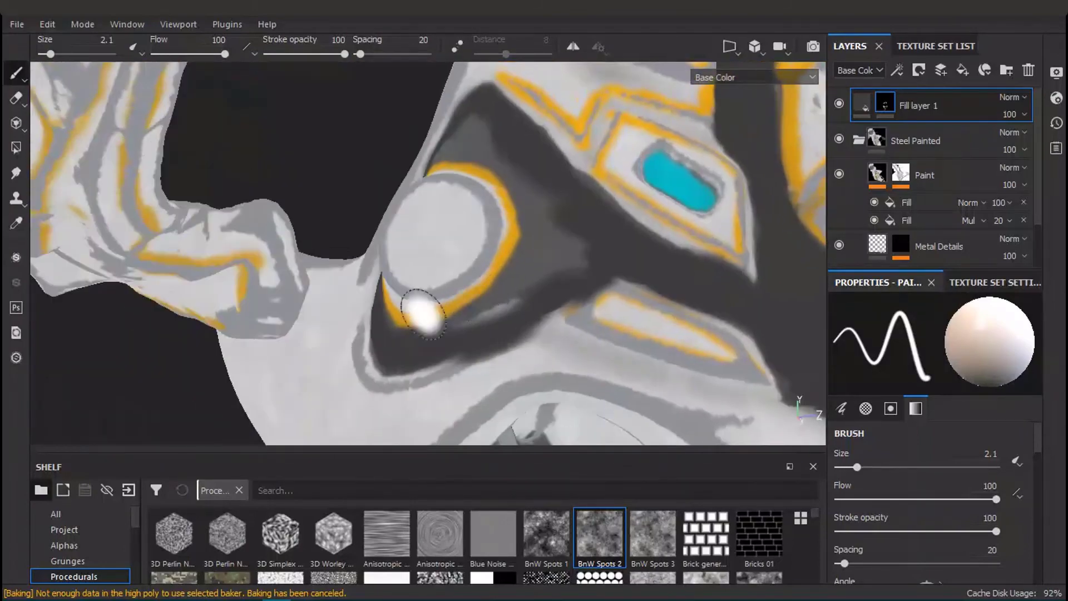
pyautogui.moveTo(423, 311)
pyautogui.keyDown('alt'); pyautogui.mouseDown()
pyautogui.moveTo(660, 263)
pyautogui.moveTo(531, 228)
pyautogui.mouseUp(); pyautogui.keyUp('alt')
pyautogui.moveTo(417, 221)
pyautogui.keyDown('alt'); pyautogui.mouseDown(button='middle')
pyautogui.moveTo(477, 299)
pyautogui.moveTo(445, 378)
pyautogui.mouseUp(button='middle'); pyautogui.keyUp('alt')
pyautogui.moveTo(445, 378)
pyautogui.keyDown('alt'); pyautogui.mouseDown()
pyautogui.moveTo(567, 384)
pyautogui.moveTo(423, 289)
pyautogui.mouseUp(); pyautogui.keyUp('alt')
# - Paint the mask white over the other side's lower dark band and the dark area around its gold-rimmed disc
pyautogui.press('m')
pyautogui.keyDown('alt'); pyautogui.moveTo(423, 289); pyautogui.dragTo(391, 344, button='right'); pyautogui.keyUp('alt')
pyautogui.press('c')
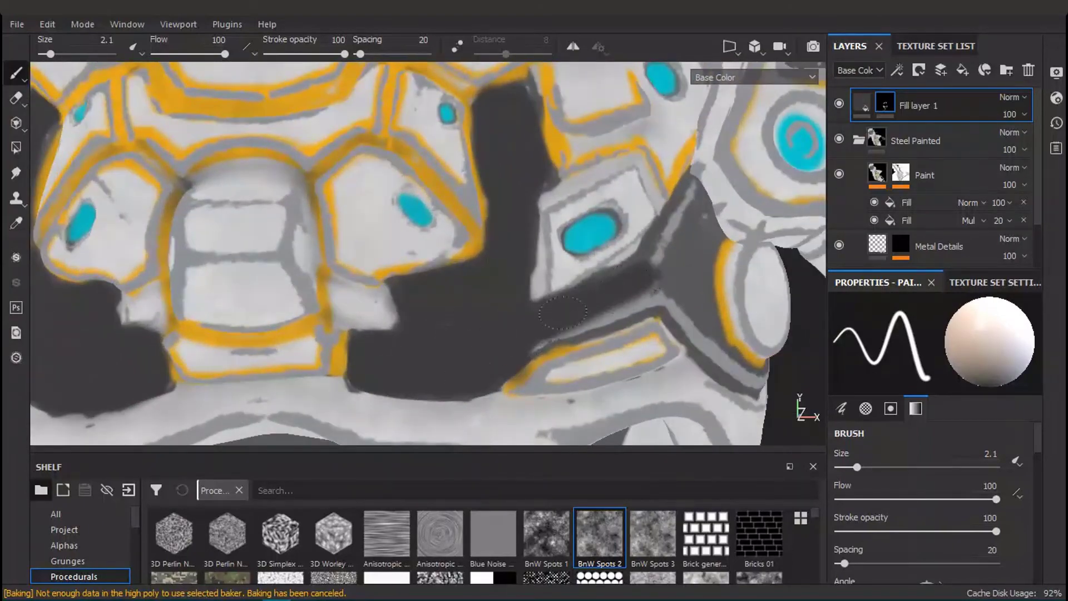
pyautogui.moveTo(632, 298)
pyautogui.keyDown('alt'); pyautogui.mouseDown()
pyautogui.moveTo(594, 233)
pyautogui.moveTo(481, 334)
pyautogui.mouseUp(); pyautogui.keyUp('alt')
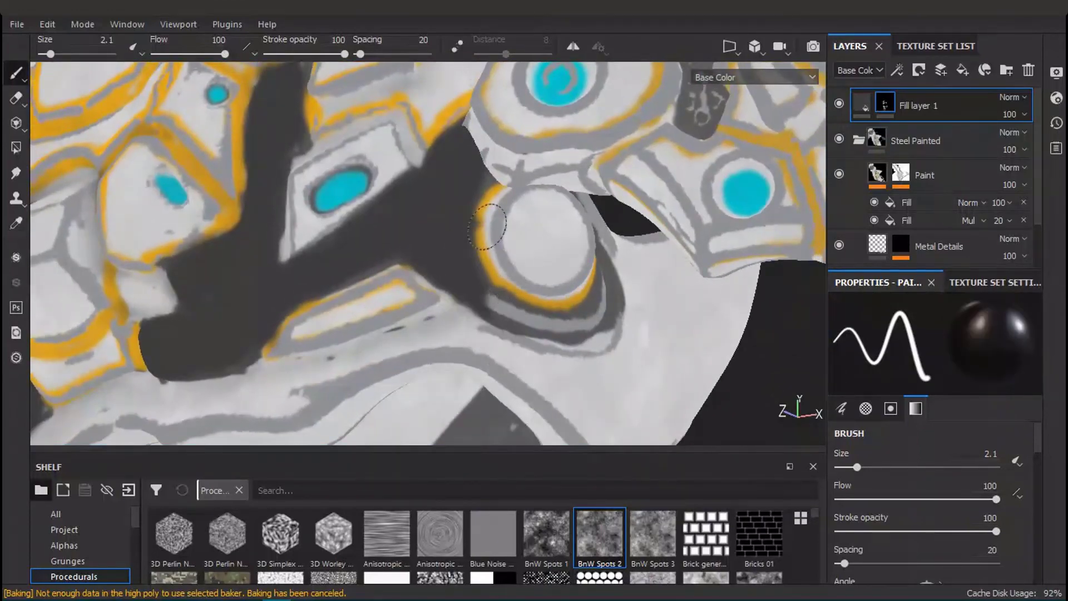
pyautogui.keyDown('alt'); pyautogui.moveTo(487, 226); pyautogui.dragTo(571, 328); pyautogui.keyUp('alt')
pyautogui.keyDown('alt'); pyautogui.moveTo(615, 315); pyautogui.dragTo(607, 412); pyautogui.keyUp('alt')
pyautogui.moveTo(586, 269)
pyautogui.keyDown('alt'); pyautogui.mouseDown()
pyautogui.moveTo(431, 300)
pyautogui.moveTo(601, 302)
pyautogui.moveTo(627, 322)
pyautogui.mouseUp(); pyautogui.keyUp('alt')
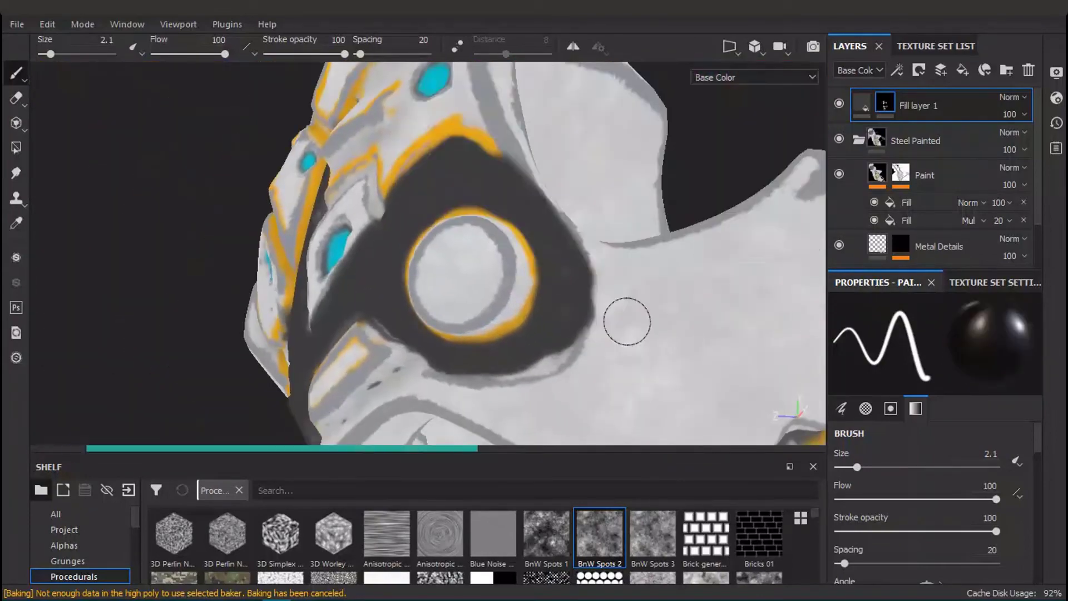
# - Return to the Soulder texture set's material view, duplicate Fill layer 1 and delete the extra Fill layer 2
pyautogui.press('m')
pyautogui.press('f')
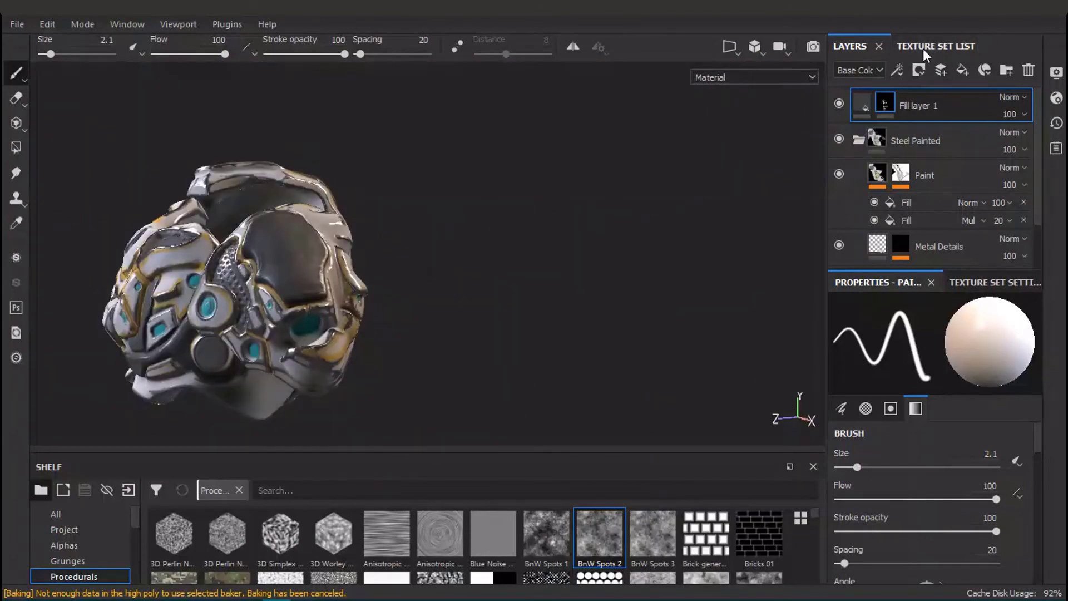
pyautogui.click(935, 46)
pyautogui.click(851, 47)
pyautogui.keyDown('alt'); pyautogui.moveTo(696, 234); pyautogui.dragTo(579, 250); pyautogui.keyUp('alt')
pyautogui.click(961, 70)
pyautogui.click(919, 139)
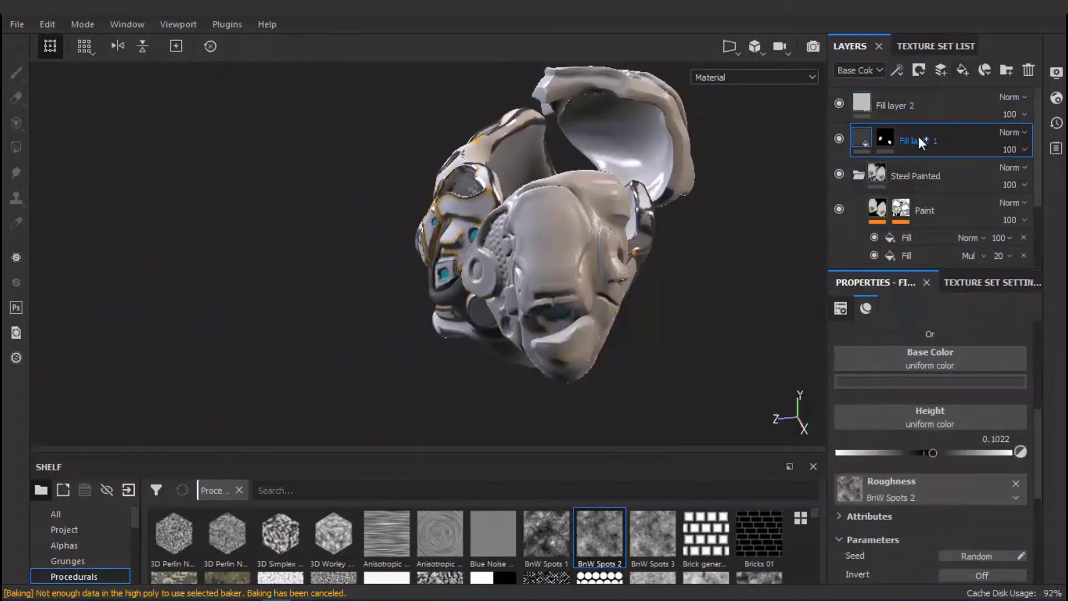
pyautogui.click(928, 111)
pyautogui.press('Delete')
# - Set the base color of Fill layer 1 copy 1 to white and clear its mask
pyautogui.click(890, 382)
pyautogui.moveTo(868, 434); pyautogui.dragTo(849, 400)
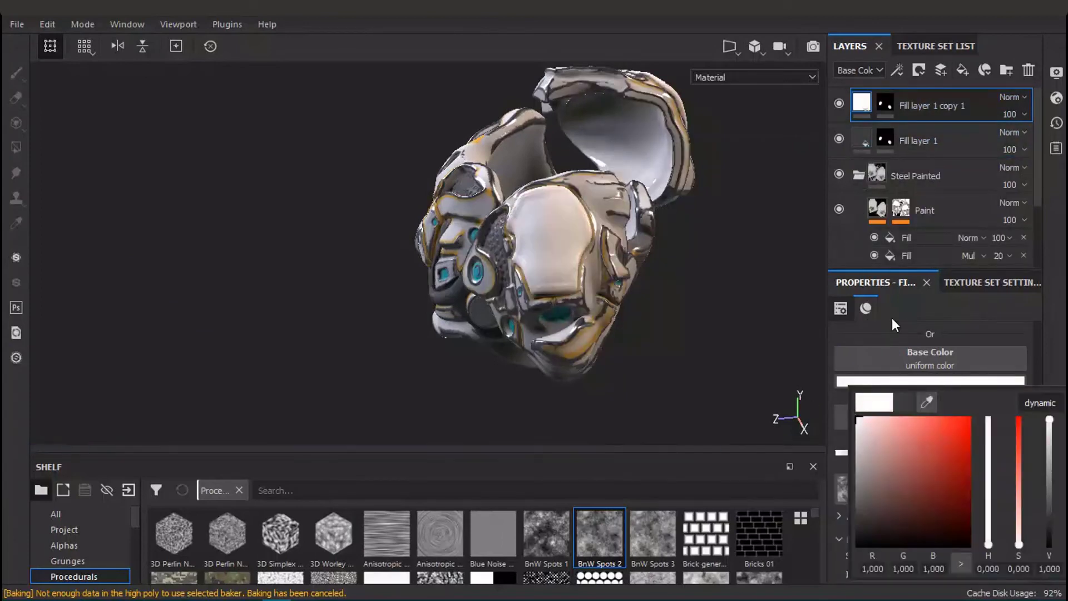
pyautogui.rightClick(883, 102)
pyautogui.click(924, 124)
# - Load the Bullet Impact tool for painting the mask and replace its grayscale resource with a uniform color
pyautogui.keyDown('alt'); pyautogui.moveTo(375, 286); pyautogui.dragTo(312, 267); pyautogui.keyUp('alt')
pyautogui.click(64, 546)
pyautogui.scroll(-4, 110, 546)
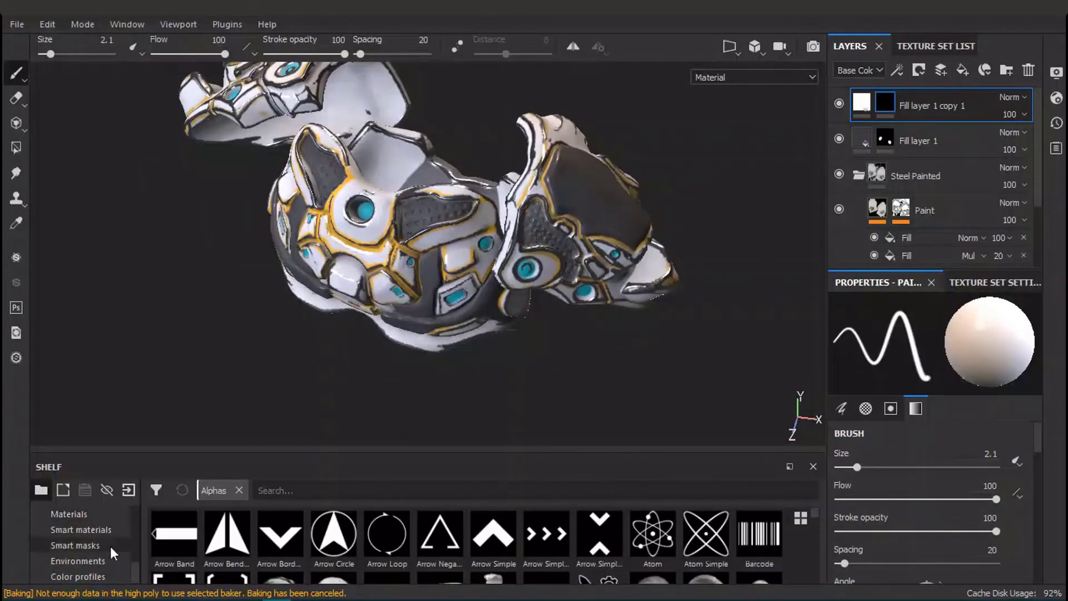
pyautogui.click(119, 547)
pyautogui.click(227, 536)
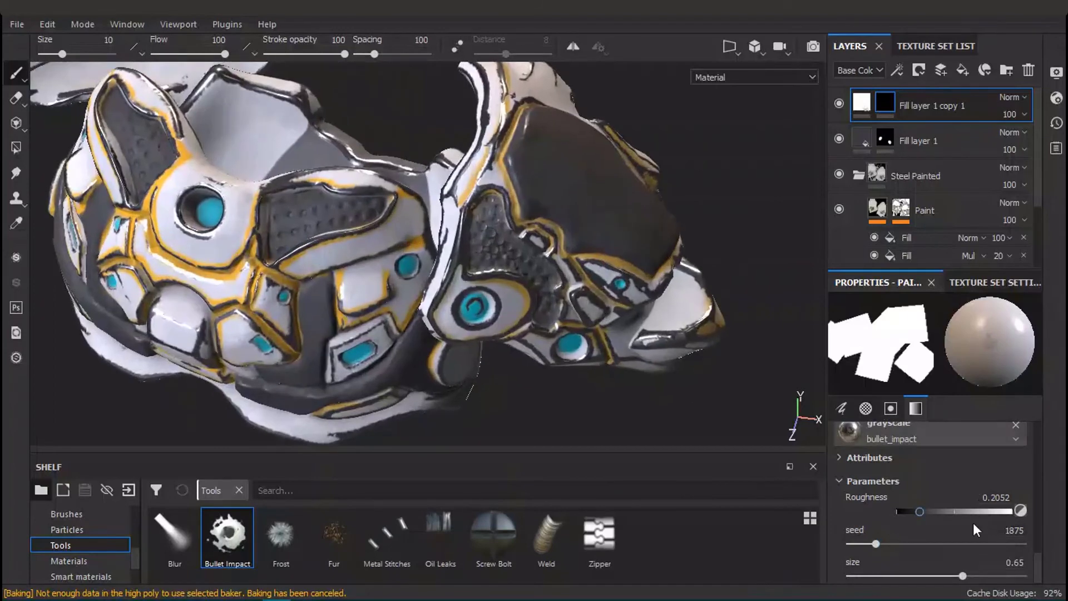
pyautogui.scroll(-3, 973, 522)
pyautogui.scroll(2, 89, 548)
pyautogui.click(89, 546)
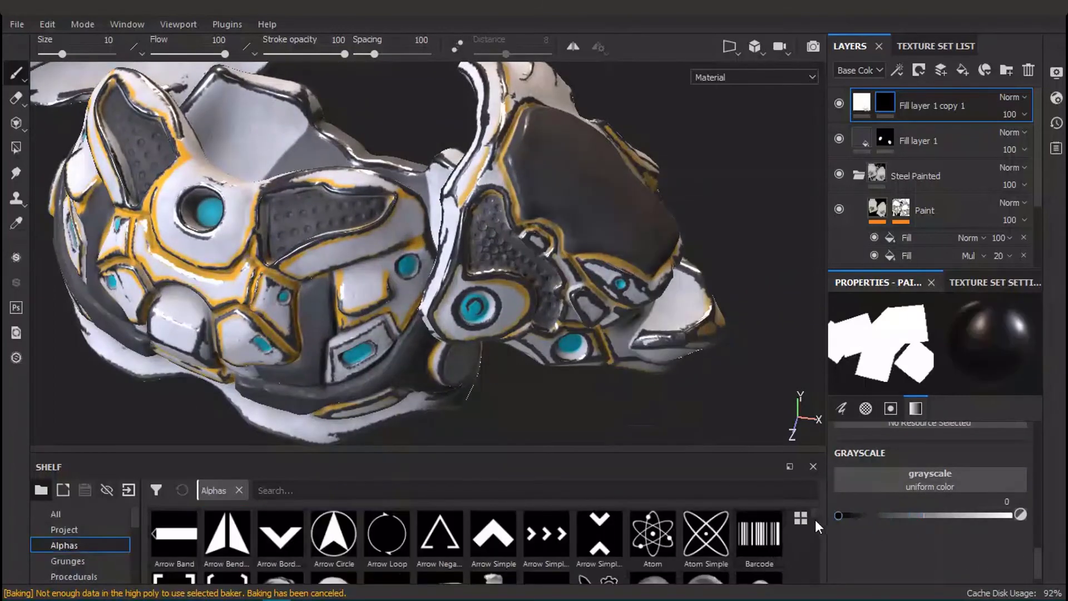
# - Assign the rounded cross shape with forked arms from the Alphas library as the brush alpha
pyautogui.click(453, 485)
pyautogui.moveTo(816, 520); pyautogui.dragTo(813, 533)
pyautogui.scroll(3, 640, 543)
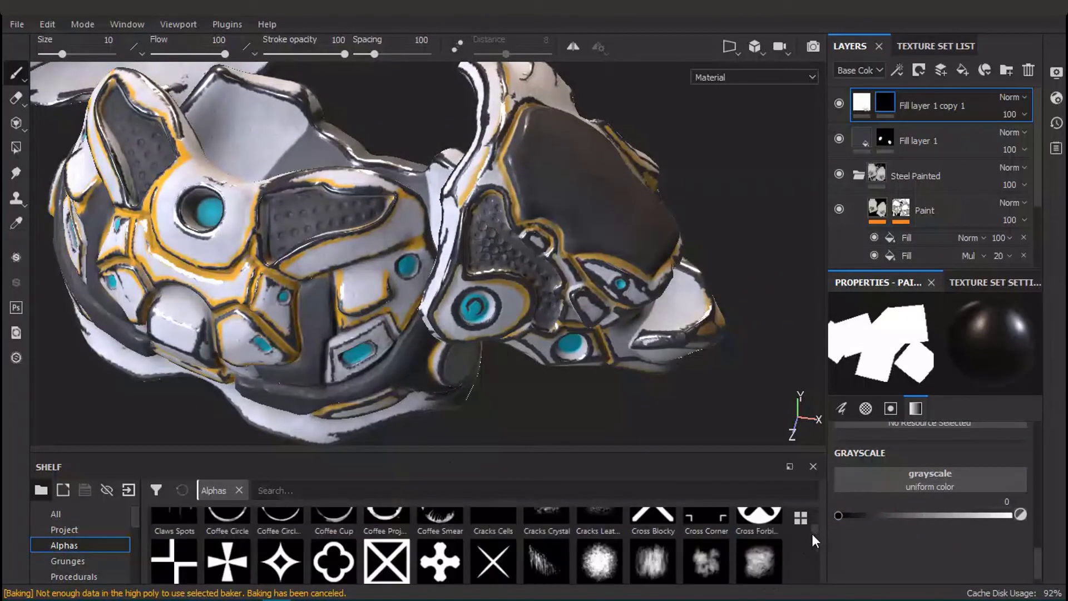
pyautogui.moveTo(440, 561); pyautogui.dragTo(918, 564)
pyautogui.scroll(2, 1043, 522)
pyautogui.scroll(-1, 1033, 533)
pyautogui.scroll(2, 1033, 533)
pyautogui.moveTo(440, 560); pyautogui.dragTo(890, 527)
# - Stamp one large white cross on each shoulder's dark panel in Fill layer 1 copy 1's mask
pyautogui.keyDown('alt'); pyautogui.moveTo(568, 311); pyautogui.dragTo(568, 224); pyautogui.keyUp('alt')
pyautogui.scroll(3, 568, 224)
pyautogui.click(608, 300)
pyautogui.scroll(-3, 651, 382)
pyautogui.keyDown('alt'); pyautogui.moveTo(240, 254); pyautogui.dragTo(442, 286); pyautogui.keyUp('alt')
pyautogui.scroll(1, 441, 286)
pyautogui.click(444, 280)
pyautogui.scroll(-3, 467, 334)
# - Stamp small white Cross Forbidden Full marks at brush size 1.73 near the edges of the shoulders' dark panels
pyautogui.moveTo(467, 334)
pyautogui.keyDown('alt'); pyautogui.mouseDown()
pyautogui.moveTo(541, 281)
pyautogui.moveTo(548, 302)
pyautogui.moveTo(478, 311)
pyautogui.moveTo(512, 324)
pyautogui.moveTo(473, 339)
pyautogui.mouseUp(); pyautogui.keyUp('alt')
pyautogui.click(758, 516)
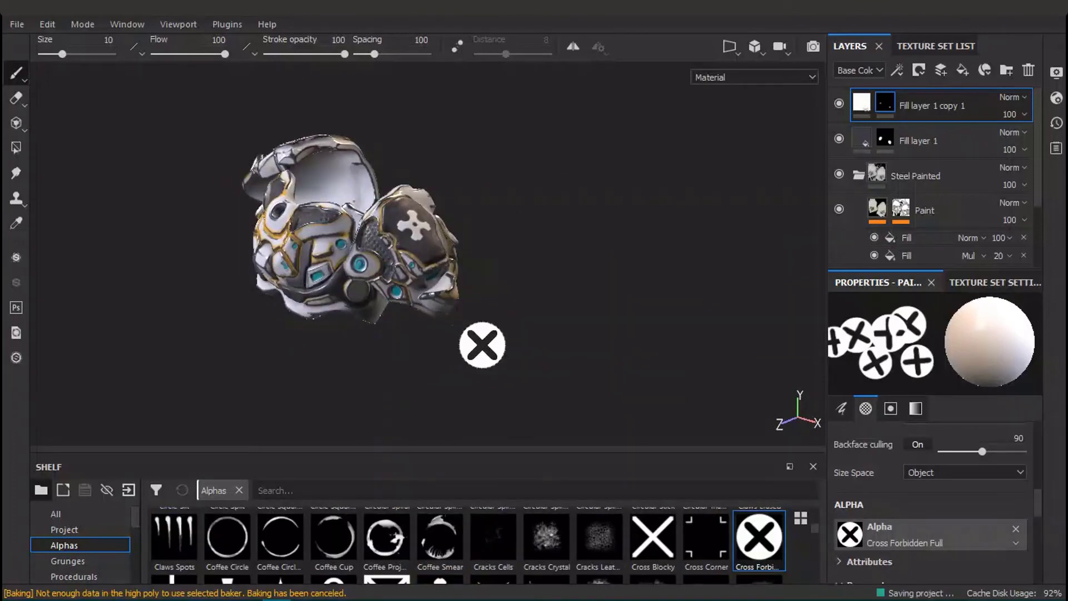
pyautogui.keyDown('alt'); pyautogui.moveTo(514, 179); pyautogui.dragTo(470, 395); pyautogui.keyUp('alt')
pyautogui.keyDown('alt'); pyautogui.moveTo(470, 396); pyautogui.dragTo(539, 335, button='right'); pyautogui.keyUp('alt')
pyautogui.keyDown('ctrl'); pyautogui.moveTo(503, 324); pyautogui.dragTo(467, 324, button='right'); pyautogui.keyUp('ctrl')
pyautogui.click(455, 341)
pyautogui.moveTo(503, 324)
pyautogui.keyDown('alt'); pyautogui.mouseDown()
pyautogui.moveTo(537, 334)
pyautogui.moveTo(569, 292)
pyautogui.moveTo(445, 295)
pyautogui.moveTo(283, 274)
pyautogui.moveTo(270, 374)
pyautogui.moveTo(310, 243)
pyautogui.moveTo(423, 261)
pyautogui.moveTo(612, 234)
pyautogui.moveTo(486, 357)
pyautogui.moveTo(311, 333)
pyautogui.mouseUp(); pyautogui.keyUp('alt')
pyautogui.click(570, 292)
pyautogui.scroll(-3, 608, 313)
pyautogui.scroll(3, 270, 374)
pyautogui.click(286, 340)
pyautogui.scroll(-3, 310, 243)
pyautogui.scroll(-3, 486, 358)
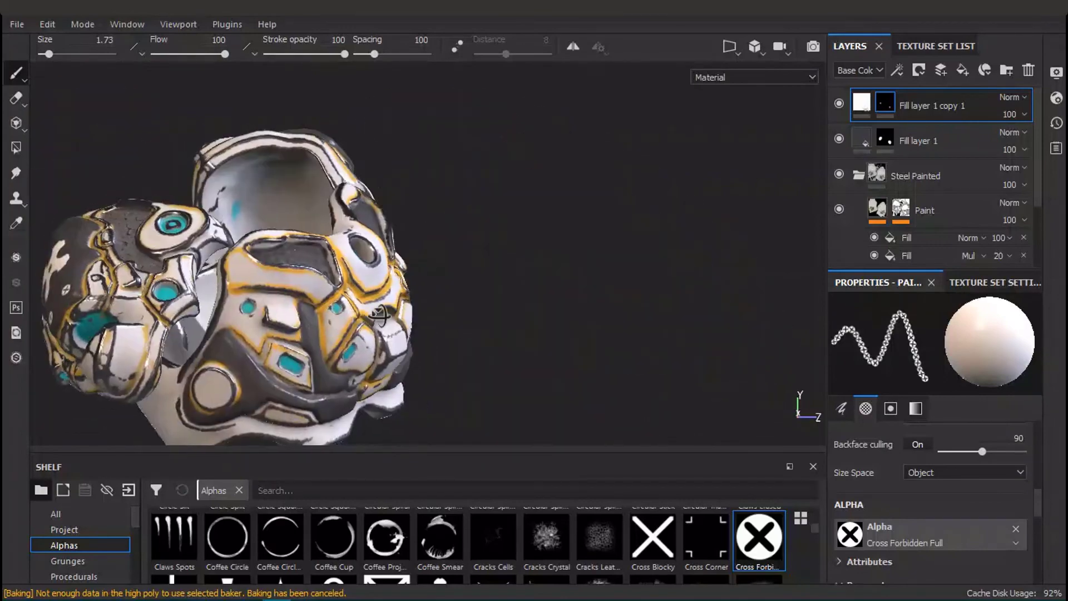
# - Stamp a dark Cross Forbidden Full mark on one shoulder's light lower plate using Fill layer 1's mask
pyautogui.click(884, 138)
pyautogui.keyDown('alt'); pyautogui.moveTo(390, 300); pyautogui.dragTo(386, 250); pyautogui.keyUp('alt')
pyautogui.scroll(4, 378, 324)
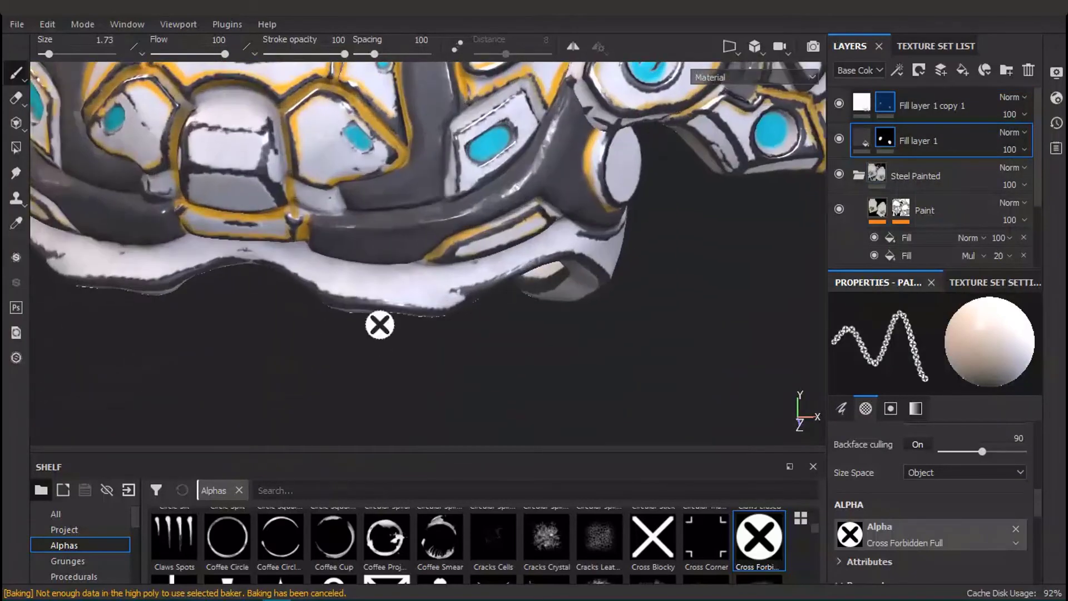
pyautogui.keyDown('alt'); pyautogui.moveTo(374, 319); pyautogui.dragTo(310, 342); pyautogui.keyUp('alt')
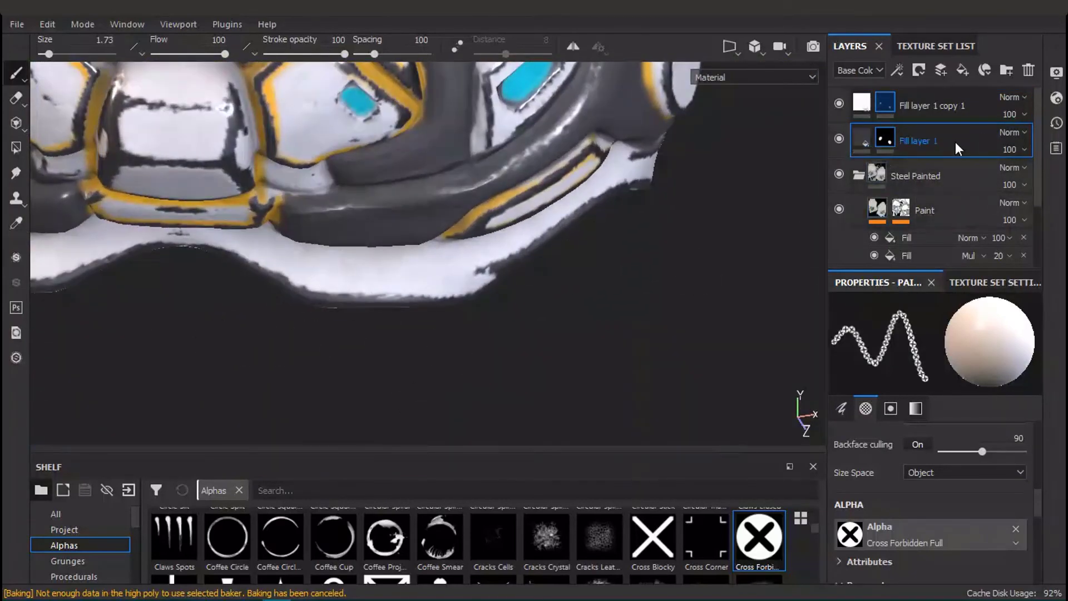
pyautogui.keyDown('alt'); pyautogui.moveTo(413, 214); pyautogui.dragTo(410, 317, button='middle'); pyautogui.keyUp('alt')
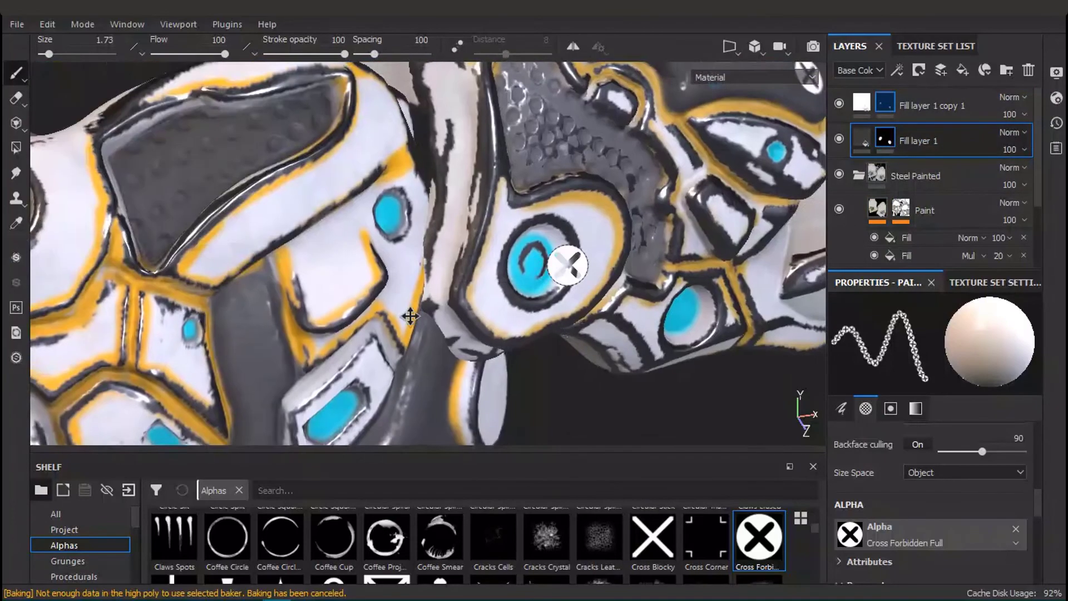
pyautogui.keyDown('alt'); pyautogui.moveTo(410, 317); pyautogui.dragTo(358, 328); pyautogui.keyUp('alt')
pyautogui.keyDown('alt'); pyautogui.moveTo(503, 346); pyautogui.dragTo(311, 289); pyautogui.keyUp('alt')
pyautogui.moveTo(311, 289)
pyautogui.keyDown('alt'); pyautogui.mouseDown(button='right')
pyautogui.moveTo(254, 272)
pyautogui.moveTo(320, 303)
pyautogui.mouseUp(button='right'); pyautogui.keyUp('alt')
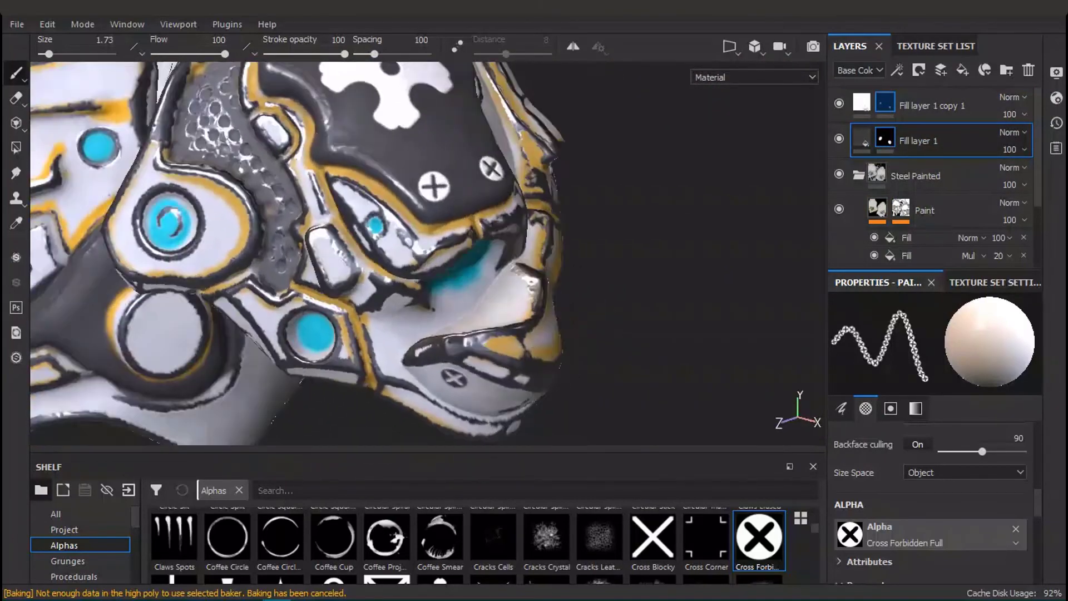
# - Stamp more dark Cross Forbidden Full marks on the other shoulder's lower plate and the shoulder's round blue light
pyautogui.keyDown('alt'); pyautogui.moveTo(319, 303); pyautogui.dragTo(467, 356); pyautogui.keyUp('alt')
pyautogui.keyDown('alt'); pyautogui.moveTo(467, 356); pyautogui.dragTo(395, 370, button='right'); pyautogui.keyUp('alt')
pyautogui.keyDown('alt'); pyautogui.moveTo(395, 376); pyautogui.dragTo(501, 311); pyautogui.keyUp('alt')
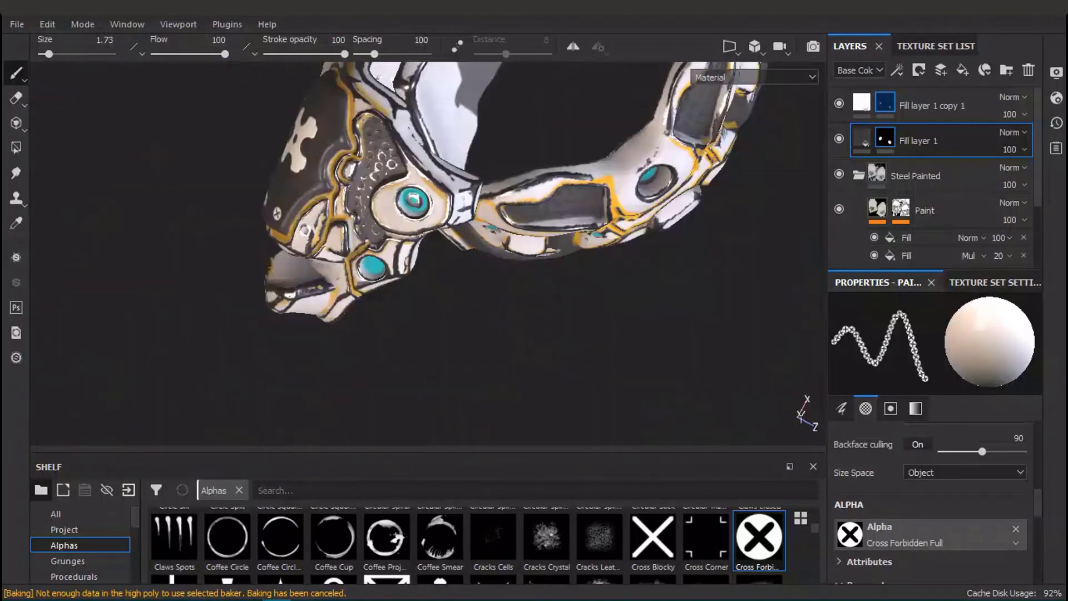
pyautogui.keyDown('alt'); pyautogui.moveTo(501, 312); pyautogui.dragTo(462, 186, button='right'); pyautogui.keyUp('alt')
pyautogui.click(275, 326)
pyautogui.keyDown('alt'); pyautogui.moveTo(276, 326); pyautogui.dragTo(195, 326); pyautogui.keyUp('alt')
pyautogui.keyDown('alt'); pyautogui.moveTo(195, 325); pyautogui.dragTo(161, 326, button='right'); pyautogui.keyUp('alt')
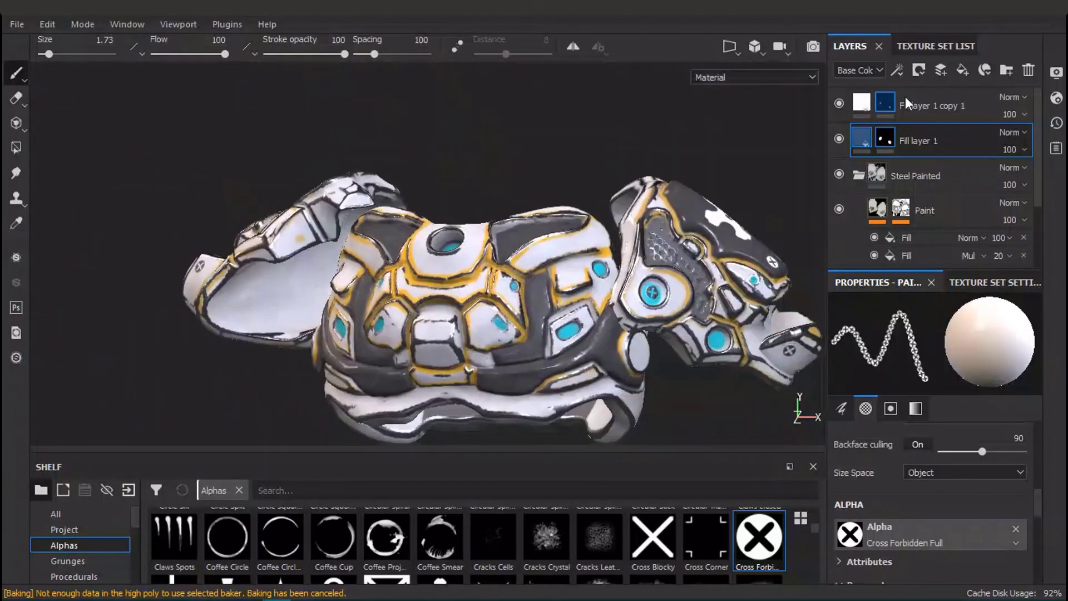
# - In the Chest set's Fill layer 1 mask, stamp Cross Forbidden Full marks on both collar plates' outer corners, enlarging the brush to 2.06
pyautogui.click(925, 46)
pyautogui.click(894, 135)
pyautogui.click(850, 46)
pyautogui.click(885, 102)
pyautogui.keyDown('alt'); pyautogui.moveTo(570, 292); pyautogui.dragTo(623, 201, button='right'); pyautogui.keyUp('alt')
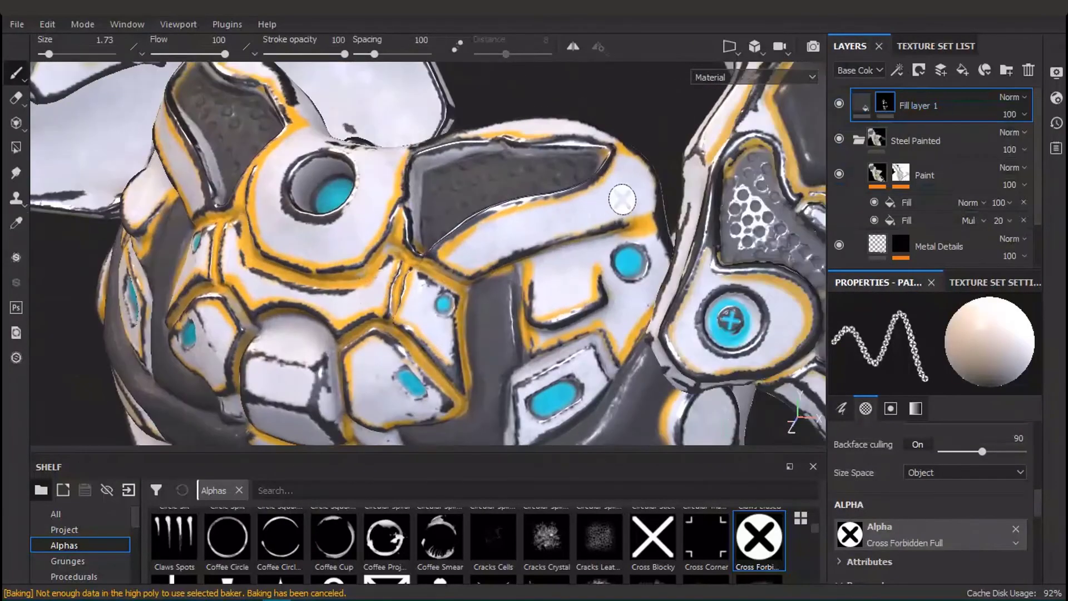
pyautogui.moveTo(623, 200)
pyautogui.keyDown('alt'); pyautogui.mouseDown()
pyautogui.moveTo(604, 175)
pyautogui.moveTo(628, 172)
pyautogui.mouseUp(); pyautogui.keyUp('alt')
pyautogui.click(627, 172)
pyautogui.keyDown('ctrl'); pyautogui.moveTo(628, 172); pyautogui.dragTo(637, 172, button='right'); pyautogui.keyUp('ctrl')
pyautogui.keyDown('alt'); pyautogui.moveTo(311, 234); pyautogui.dragTo(422, 251); pyautogui.keyUp('alt')
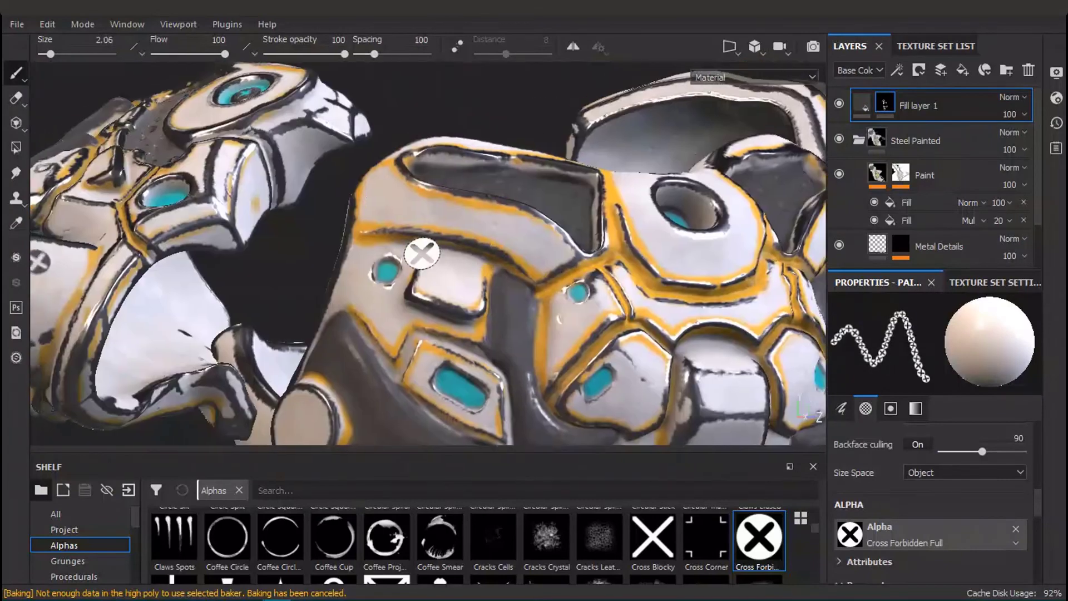
pyautogui.keyDown('alt'); pyautogui.moveTo(577, 271); pyautogui.dragTo(408, 230, button='middle'); pyautogui.keyUp('alt')
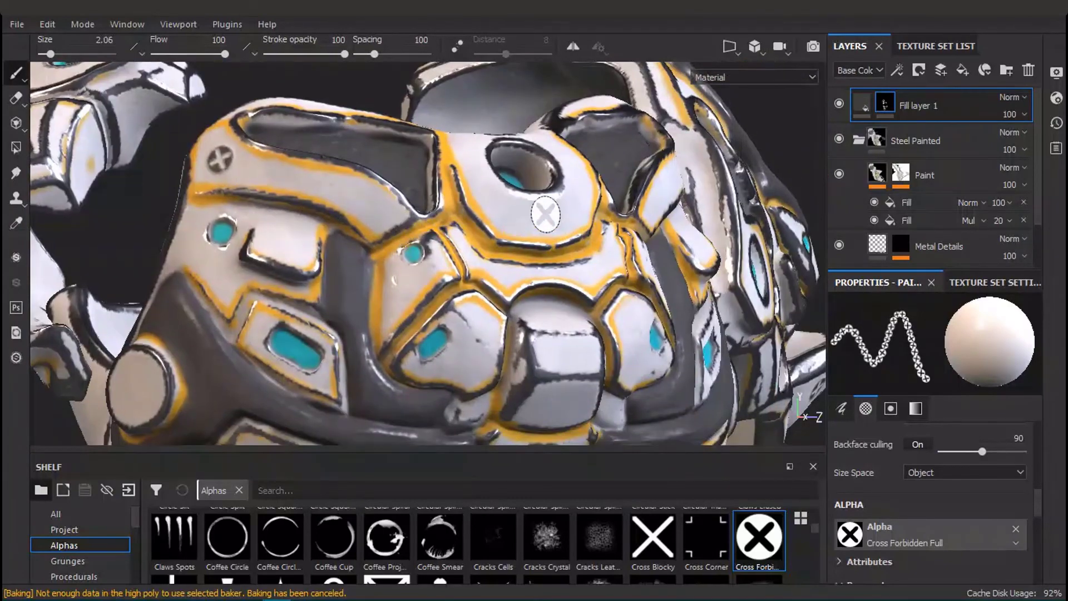
# - Try stamping two cross marks side by side on the chest's central plate and undo both
pyautogui.keyDown('alt'); pyautogui.moveTo(544, 213); pyautogui.dragTo(496, 234); pyautogui.keyUp('alt')
pyautogui.click(496, 277)
pyautogui.click(598, 282)
pyautogui.keyDown('alt'); pyautogui.moveTo(598, 282); pyautogui.dragTo(557, 278, button='right'); pyautogui.keyUp('alt')
pyautogui.keyDown('alt'); pyautogui.moveTo(584, 279); pyautogui.dragTo(537, 284); pyautogui.keyUp('alt')
pyautogui.keyDown('alt'); pyautogui.moveTo(537, 284); pyautogui.dragTo(592, 328, button='right'); pyautogui.keyUp('alt')
pyautogui.hotkey('ctrl', 'z')
pyautogui.hotkey('ctrl', 'z')
# - Stamp Cross Forbidden Full marks below the chest's central ring and on both pectoral plates at brush size 2.06
pyautogui.keyDown('alt'); pyautogui.moveTo(593, 328); pyautogui.dragTo(568, 262); pyautogui.keyUp('alt')
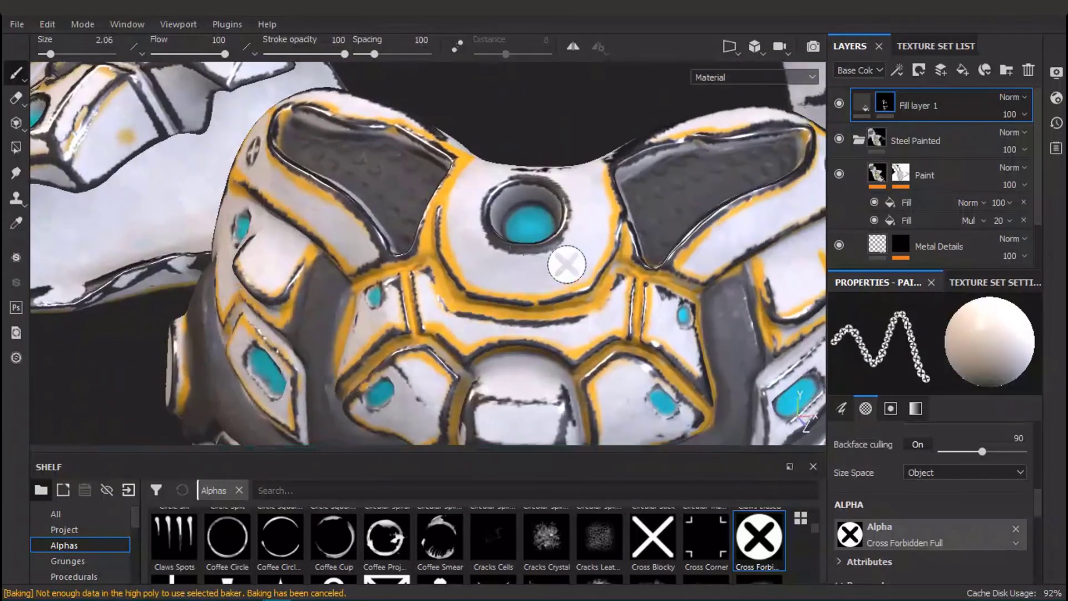
pyautogui.click(538, 266)
pyautogui.keyDown('alt'); pyautogui.moveTo(539, 266); pyautogui.dragTo(473, 372, button='right'); pyautogui.keyUp('alt')
pyautogui.keyDown('alt'); pyautogui.moveTo(473, 373); pyautogui.dragTo(473, 312); pyautogui.keyUp('alt')
pyautogui.keyDown('alt'); pyautogui.moveTo(417, 303); pyautogui.dragTo(480, 290, button='right'); pyautogui.keyUp('alt')
pyautogui.click(480, 289)
pyautogui.click(281, 342)
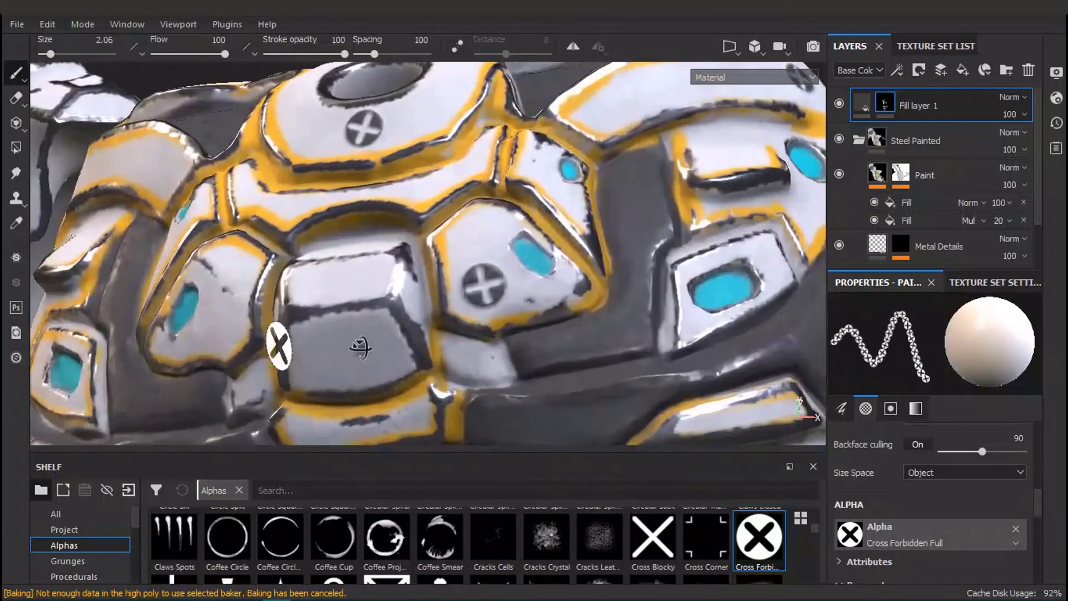
pyautogui.keyDown('alt'); pyautogui.moveTo(363, 348); pyautogui.dragTo(445, 311); pyautogui.keyUp('alt')
pyautogui.keyDown('alt'); pyautogui.moveTo(445, 311); pyautogui.dragTo(393, 322, button='right'); pyautogui.keyUp('alt')
pyautogui.keyDown('alt'); pyautogui.moveTo(393, 322); pyautogui.dragTo(356, 312); pyautogui.keyUp('alt')
# - Duplicate Fill layer 1, set the copy's base color to white, and activate its emptied mask for painting
pyautogui.hotkey('ctrl', 'd')
pyautogui.click(863, 103)
pyautogui.click(914, 382)
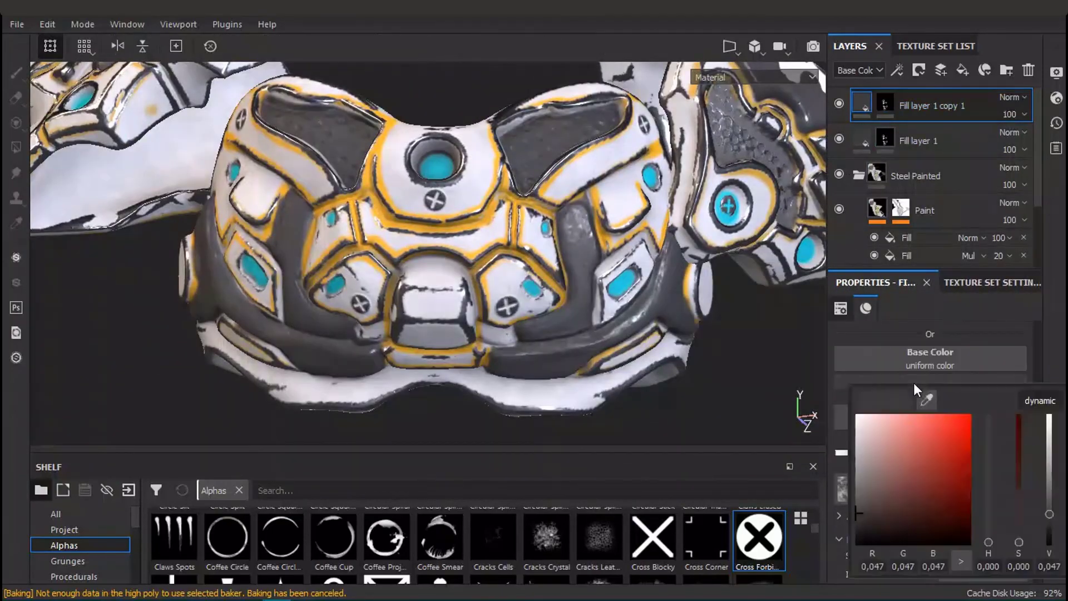
pyautogui.moveTo(896, 423); pyautogui.dragTo(852, 409)
pyautogui.click(886, 104)
# - Stamp small white Cross Forbidden Full marks on the dark lower chest band, on both sides of the central plate, at brush size 1.1
pyautogui.keyDown('alt'); pyautogui.moveTo(356, 278); pyautogui.dragTo(423, 231); pyautogui.keyUp('alt')
pyautogui.keyDown('alt'); pyautogui.moveTo(423, 231); pyautogui.dragTo(445, 262, button='right'); pyautogui.keyUp('alt')
pyautogui.moveTo(462, 254)
pyautogui.keyDown('ctrl'); pyautogui.mouseDown(button='right')
pyautogui.moveTo(441, 253)
pyautogui.moveTo(467, 250)
pyautogui.mouseUp(button='right'); pyautogui.keyUp('ctrl')
pyautogui.click(442, 253)
pyautogui.keyDown('alt'); pyautogui.moveTo(656, 267); pyautogui.dragTo(490, 253, button='middle'); pyautogui.keyUp('alt')
pyautogui.click(501, 253)
pyautogui.moveTo(523, 267)
pyautogui.keyDown('alt'); pyautogui.mouseDown()
pyautogui.moveTo(559, 288)
pyautogui.moveTo(557, 345)
pyautogui.mouseUp(); pyautogui.keyUp('alt')
# - Stamp a white Cross Forbidden Full mark at the upper end of each dark vertical chest strap at brush size 1.31
pyautogui.keyDown('alt'); pyautogui.moveTo(557, 345); pyautogui.dragTo(534, 198, button='right'); pyautogui.keyUp('alt')
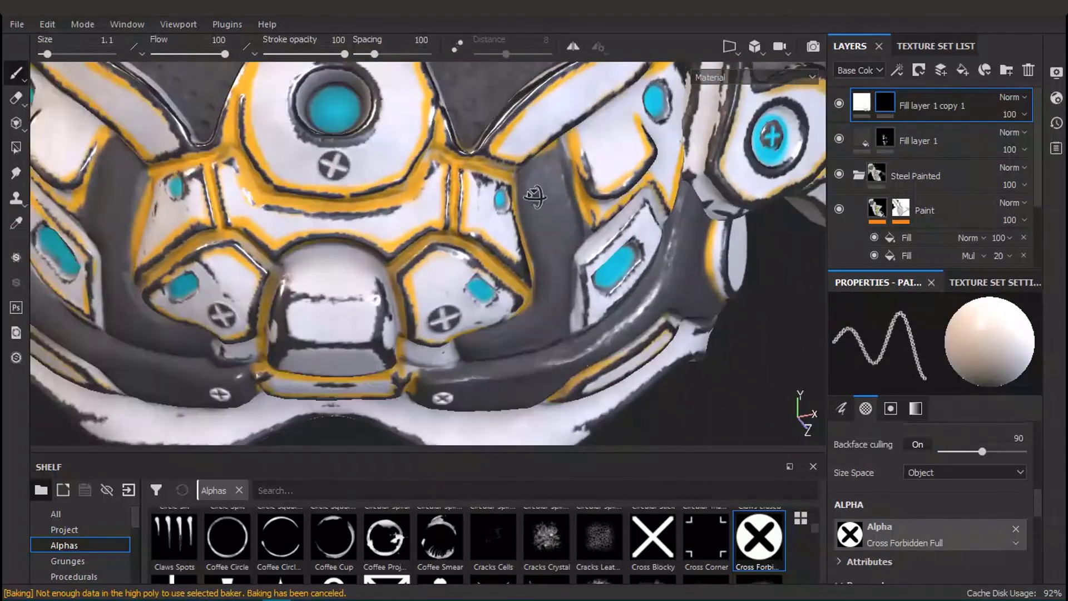
pyautogui.keyDown('alt'); pyautogui.moveTo(534, 198); pyautogui.dragTo(556, 203); pyautogui.keyUp('alt')
pyautogui.keyDown('alt'); pyautogui.moveTo(556, 203); pyautogui.dragTo(589, 223, button='right'); pyautogui.keyUp('alt')
pyautogui.keyDown('ctrl'); pyautogui.moveTo(539, 196); pyautogui.dragTo(546, 195, button='right'); pyautogui.keyUp('ctrl')
pyautogui.click(546, 196)
pyautogui.keyDown('alt'); pyautogui.moveTo(629, 326); pyautogui.dragTo(595, 312, button='right'); pyautogui.keyUp('alt')
pyautogui.keyDown('alt'); pyautogui.moveTo(334, 250); pyautogui.dragTo(445, 233); pyautogui.keyUp('alt')
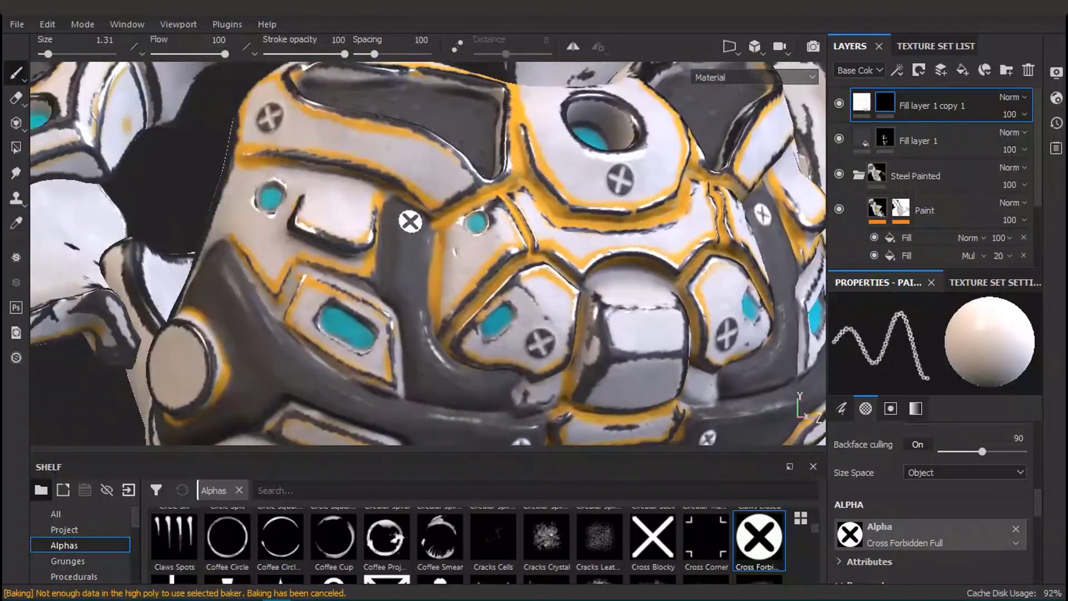
pyautogui.click(410, 219)
# - Stamp more white cross marks on the dark areas beneath the pectoral plates and on the chest's dark flank
pyautogui.keyDown('alt'); pyautogui.moveTo(678, 367); pyautogui.dragTo(639, 329, button='right'); pyautogui.keyUp('alt')
pyautogui.keyDown('alt'); pyautogui.moveTo(639, 329); pyautogui.dragTo(534, 323); pyautogui.keyUp('alt')
pyautogui.keyDown('alt'); pyautogui.moveTo(534, 323); pyautogui.dragTo(560, 513, button='right'); pyautogui.keyUp('alt')
pyautogui.click(500, 269)
pyautogui.moveTo(478, 300)
pyautogui.keyDown('alt'); pyautogui.mouseDown(button='middle')
pyautogui.moveTo(451, 307)
pyautogui.moveTo(707, 345)
pyautogui.mouseUp(button='middle'); pyautogui.keyUp('alt')
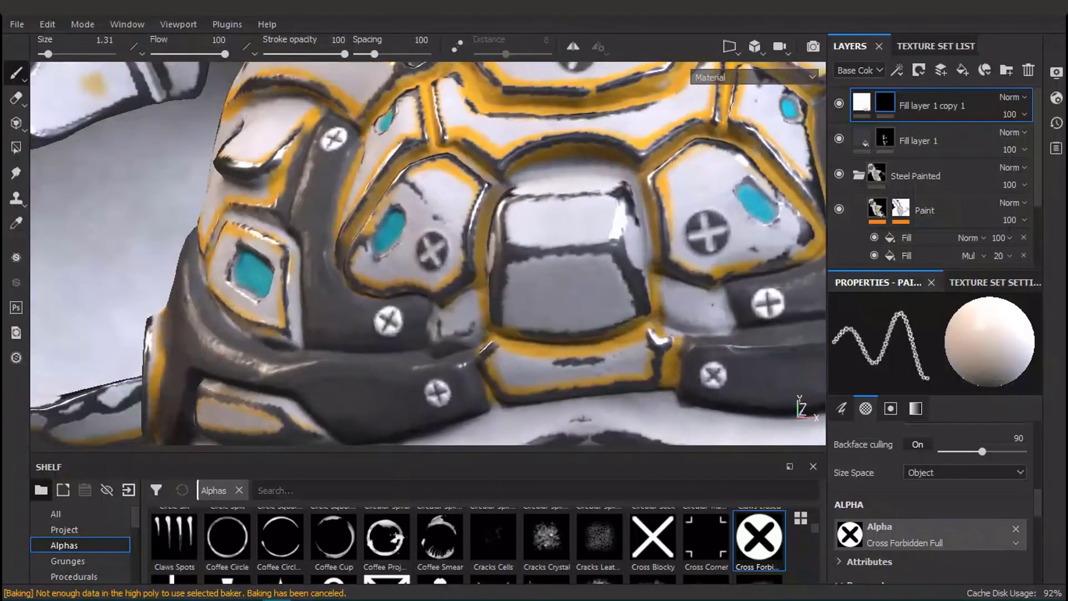
pyautogui.moveTo(707, 345)
pyautogui.keyDown('alt'); pyautogui.mouseDown()
pyautogui.moveTo(500, 328)
pyautogui.moveTo(695, 312)
pyautogui.mouseUp(); pyautogui.keyUp('alt')
pyautogui.click(357, 261)
pyautogui.keyDown('alt'); pyautogui.moveTo(612, 211); pyautogui.dragTo(539, 257); pyautogui.keyUp('alt')
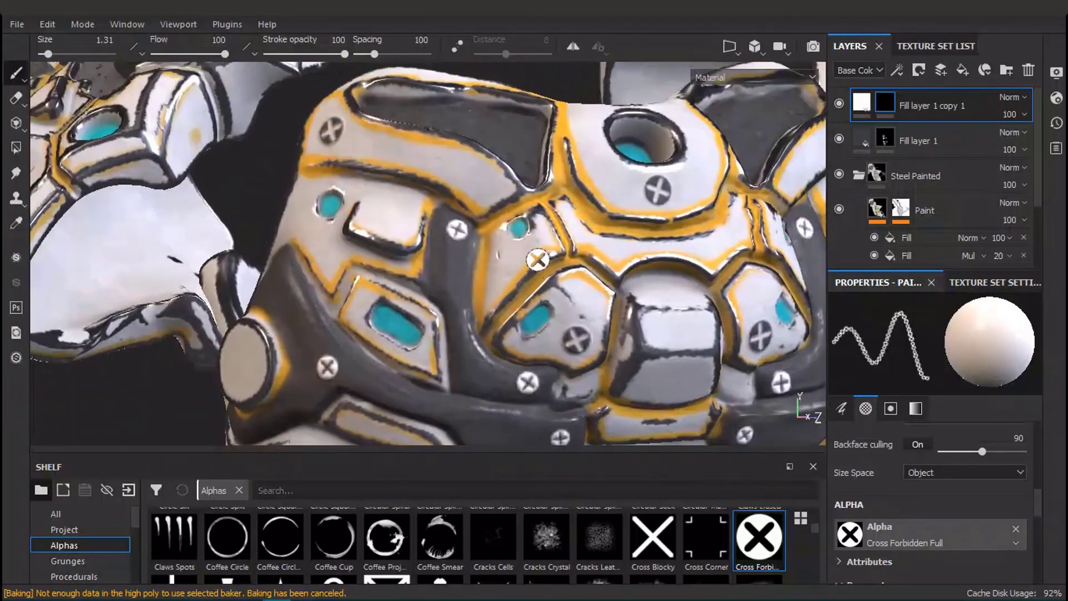
# - Switch to Fill layer 1's mask and try a dark cross mark on the raised block of the chest's side plate
pyautogui.keyDown('alt'); pyautogui.moveTo(539, 258); pyautogui.dragTo(567, 245, button='right'); pyautogui.keyUp('alt')
pyautogui.click(885, 139)
pyautogui.keyDown('alt'); pyautogui.moveTo(406, 207); pyautogui.dragTo(453, 239, button='middle'); pyautogui.keyUp('alt')
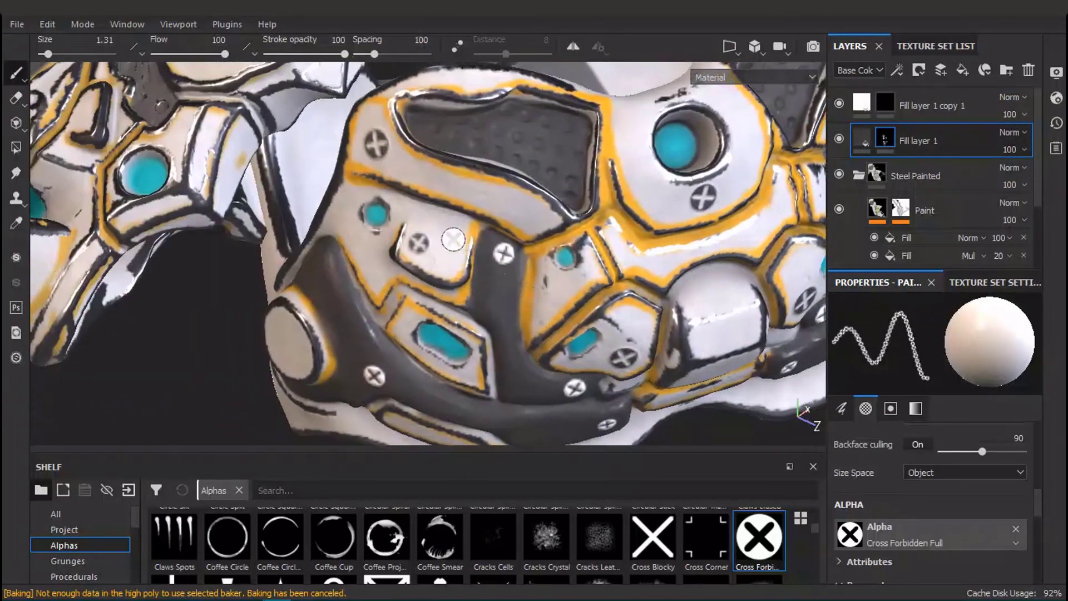
pyautogui.keyDown('alt'); pyautogui.moveTo(453, 239); pyautogui.dragTo(278, 240); pyautogui.keyUp('alt')
pyautogui.keyDown('alt'); pyautogui.moveTo(278, 239); pyautogui.dragTo(258, 261, button='right'); pyautogui.keyUp('alt')
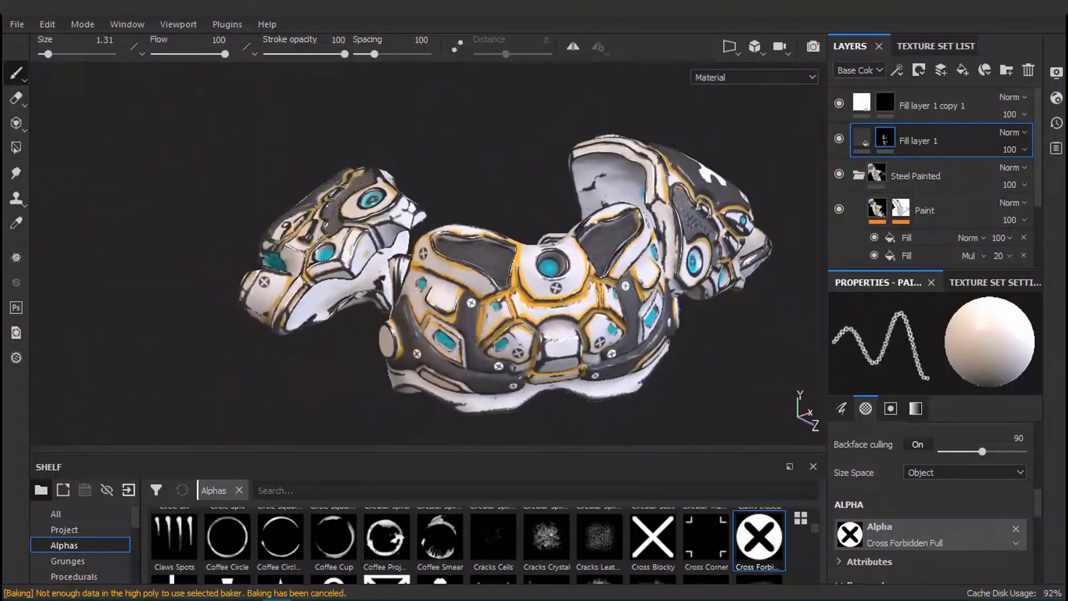
# - Replace the brush's alpha with Circle Branch
pyautogui.scroll(3, 817, 531)
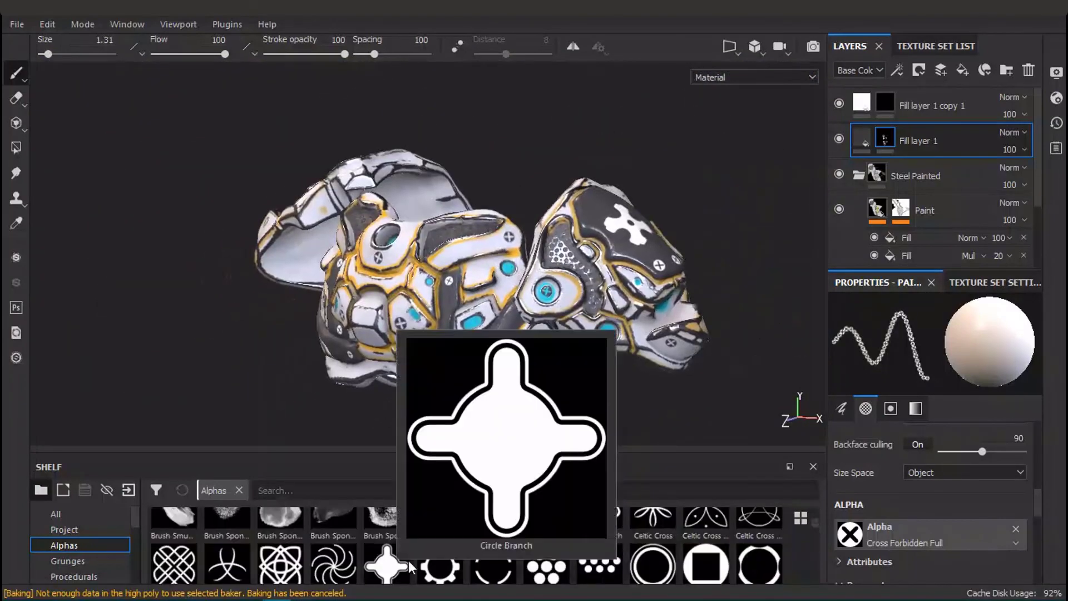
pyautogui.click(437, 561)
pyautogui.click(379, 559)
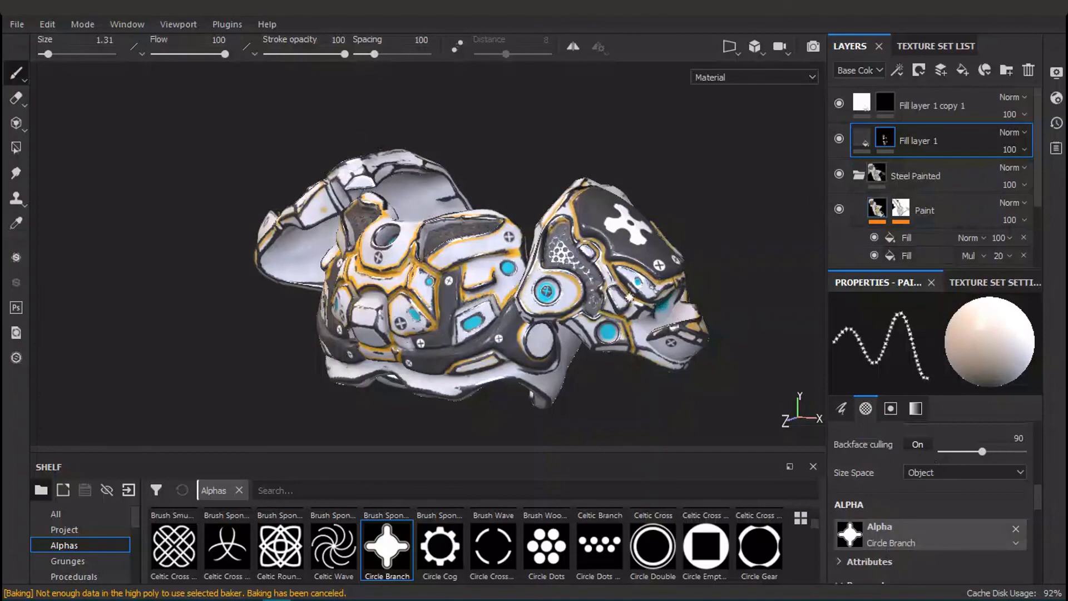
# - Stamp dark Circle Branch marks on both upper back plates and a white one at size 9.61 on the dark central panel, using Fill layer 1 copy 1
pyautogui.moveTo(395, 280)
pyautogui.keyDown('alt'); pyautogui.mouseDown()
pyautogui.moveTo(535, 289)
pyautogui.moveTo(716, 324)
pyautogui.moveTo(779, 301)
pyautogui.mouseUp(); pyautogui.keyUp('alt')
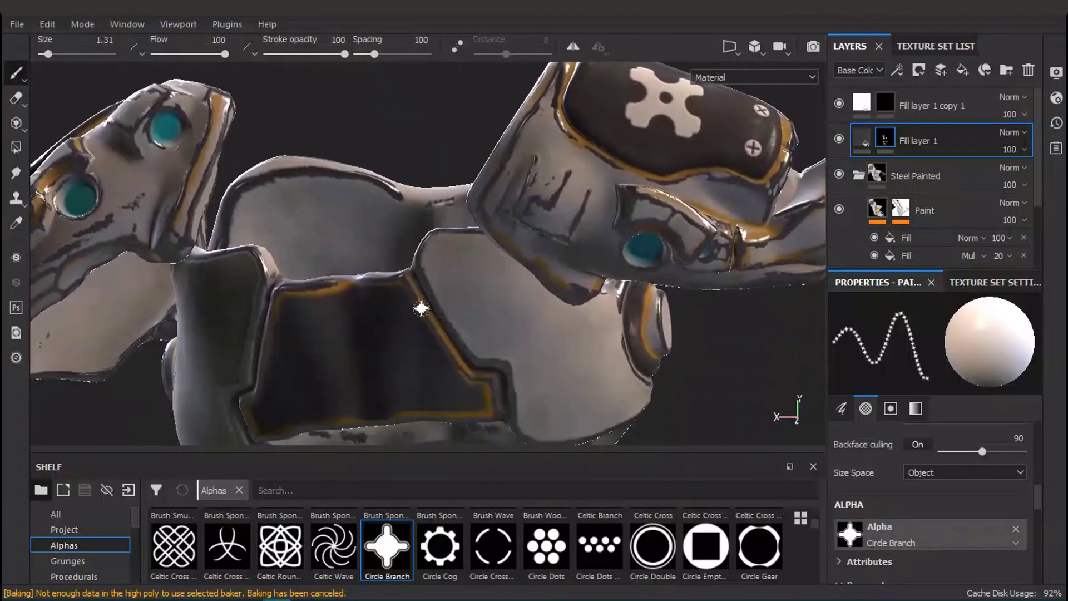
pyautogui.keyDown('alt'); pyautogui.moveTo(306, 353); pyautogui.dragTo(493, 273); pyautogui.keyUp('alt')
pyautogui.keyDown('alt'); pyautogui.moveTo(493, 272); pyautogui.dragTo(596, 228, button='middle'); pyautogui.keyUp('alt')
pyautogui.keyDown('ctrl'); pyautogui.moveTo(595, 228); pyautogui.dragTo(622, 228, button='right'); pyautogui.keyUp('ctrl')
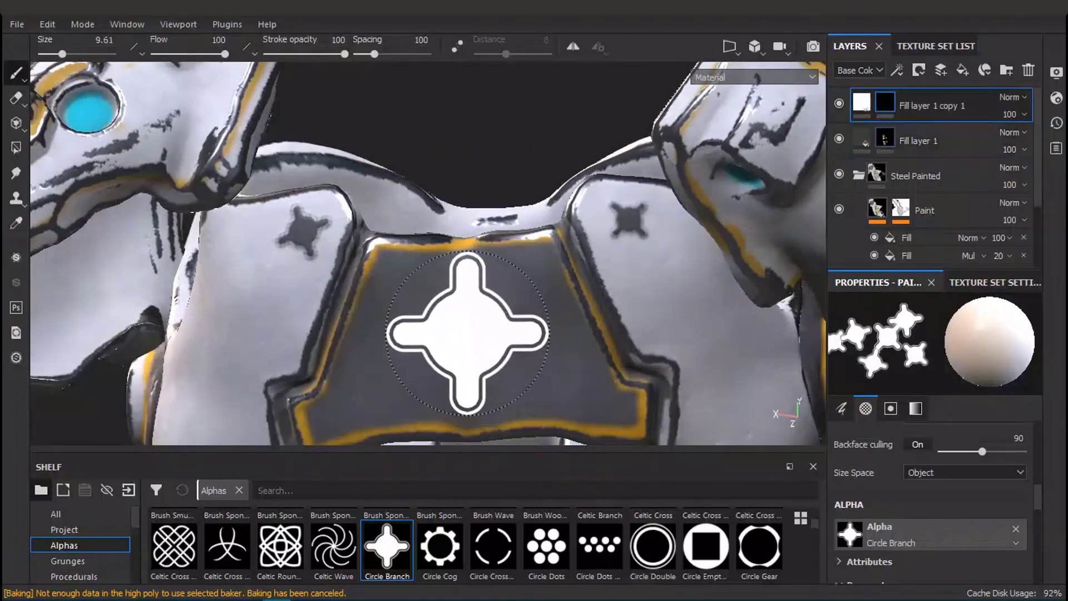
pyautogui.scroll(-2, 652, 341)
pyautogui.scroll(-2, 579, 384)
pyautogui.keyDown('alt'); pyautogui.moveTo(536, 337); pyautogui.dragTo(732, 275); pyautogui.keyUp('alt')
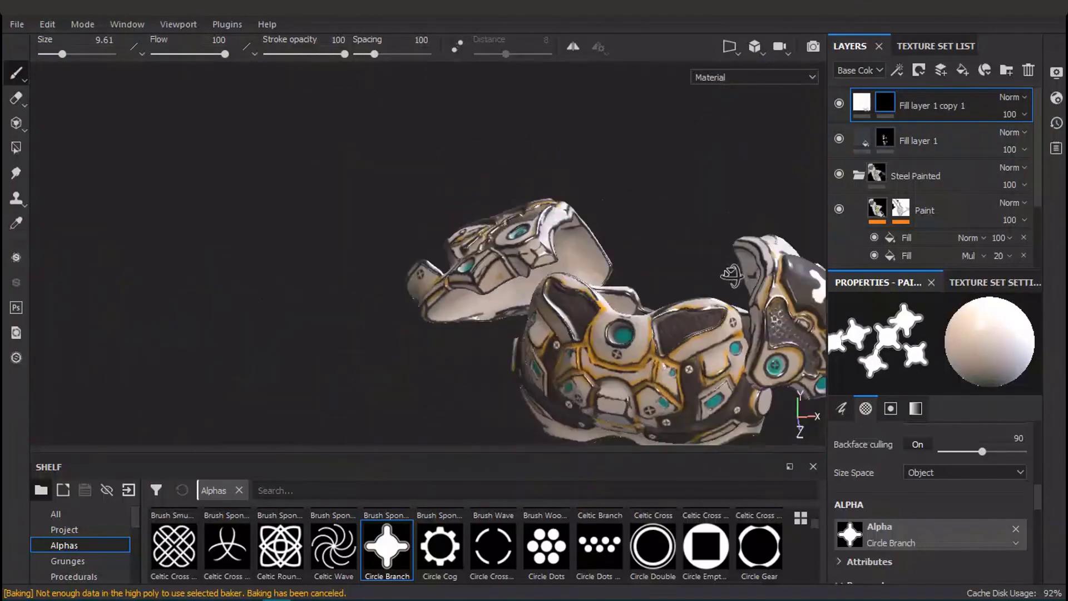
# - Examine the chest armor in the single-channel display modes and return to the material view
pyautogui.scroll(5, 790, 378)
pyautogui.press('c')
pyautogui.hotkey('shift', 'c')
pyautogui.hotkey('shift', 'c')
pyautogui.hotkey('shift', 'c')
pyautogui.hotkey('shift', 'c')
pyautogui.press('m')
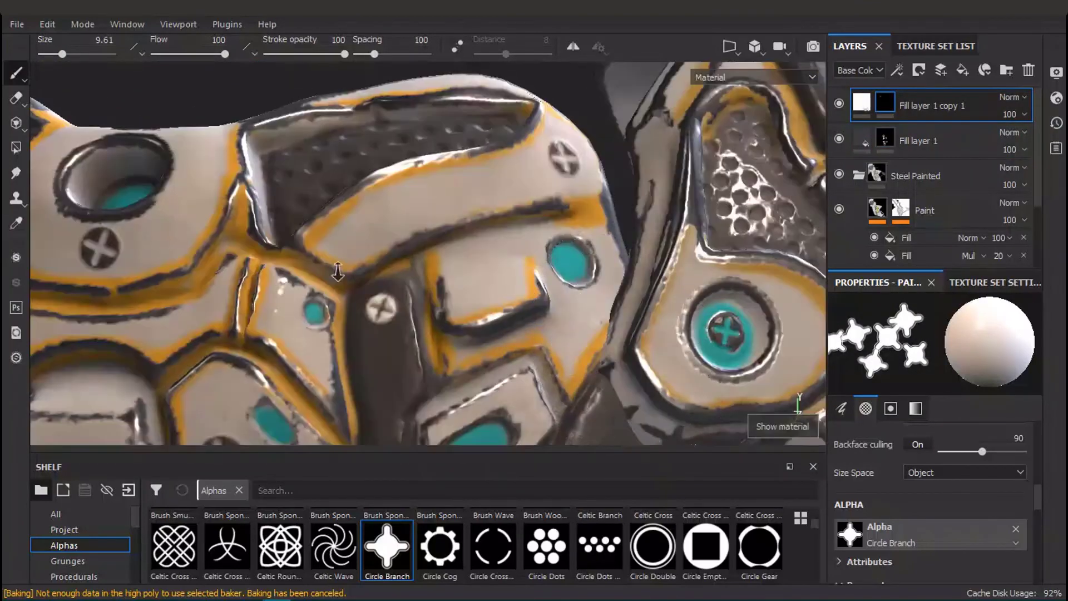
# - Make the Body texture set visible together with the Chest and Soulder sets
pyautogui.keyDown('alt'); pyautogui.moveTo(337, 272); pyautogui.dragTo(644, 323, button='right'); pyautogui.keyUp('alt')
pyautogui.keyDown('alt'); pyautogui.moveTo(644, 323); pyautogui.dragTo(495, 273); pyautogui.keyUp('alt')
pyautogui.click(935, 46)
pyautogui.click(843, 115)
pyautogui.keyDown('alt'); pyautogui.moveTo(741, 172); pyautogui.dragTo(490, 185); pyautogui.keyUp('alt')
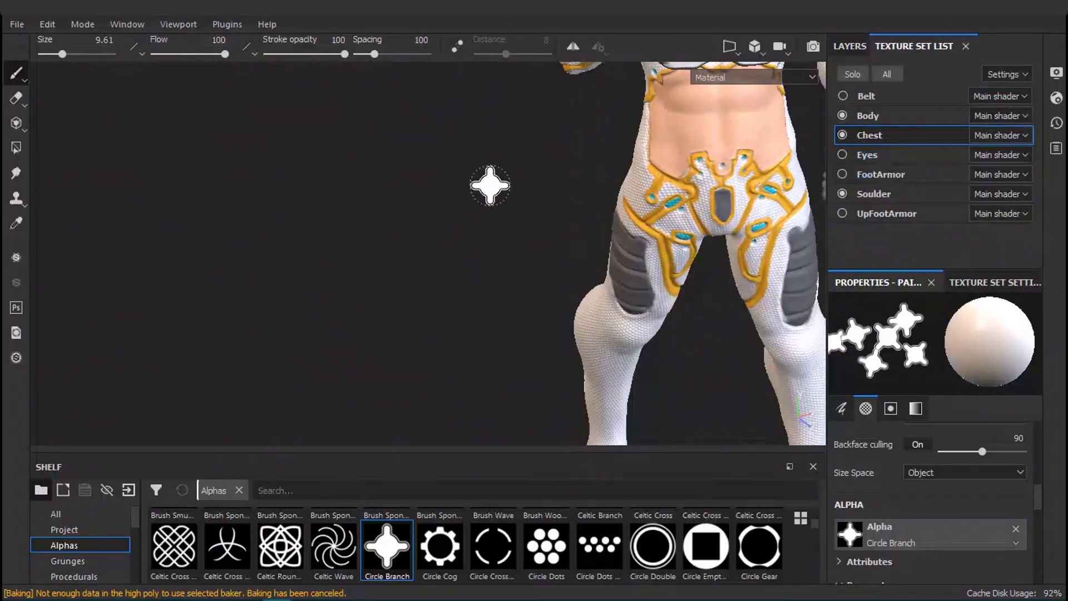